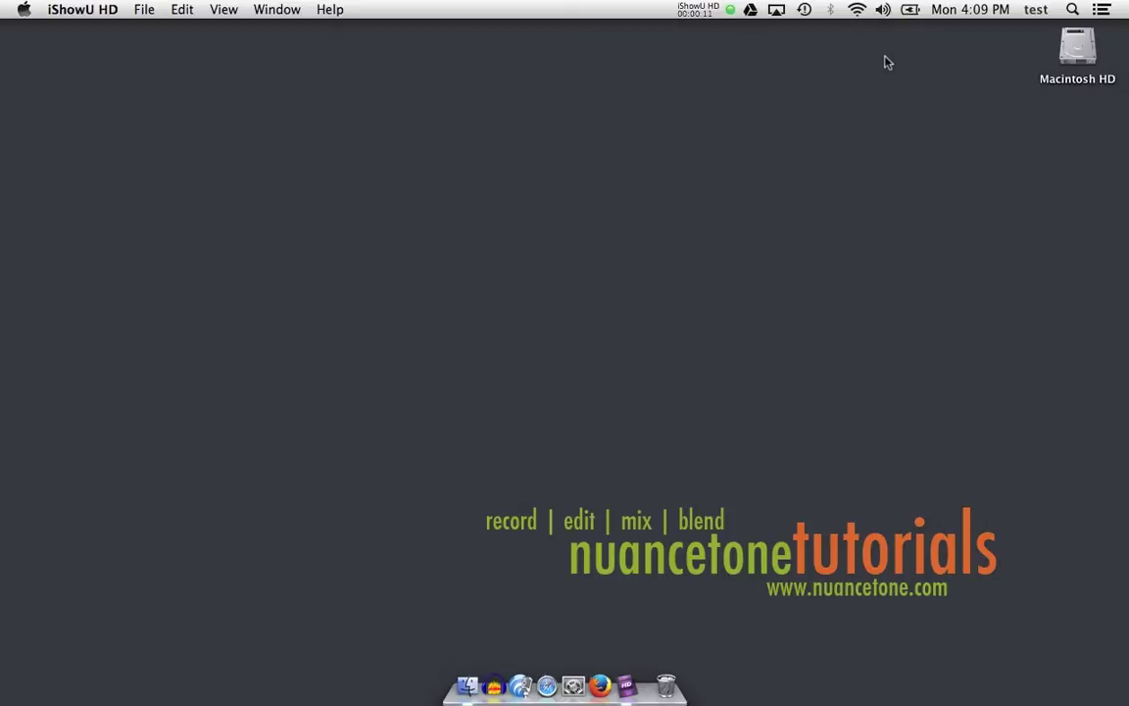
# Launch TwistedWave from the Dock and open its application menu.
pyautogui.click(519, 688)
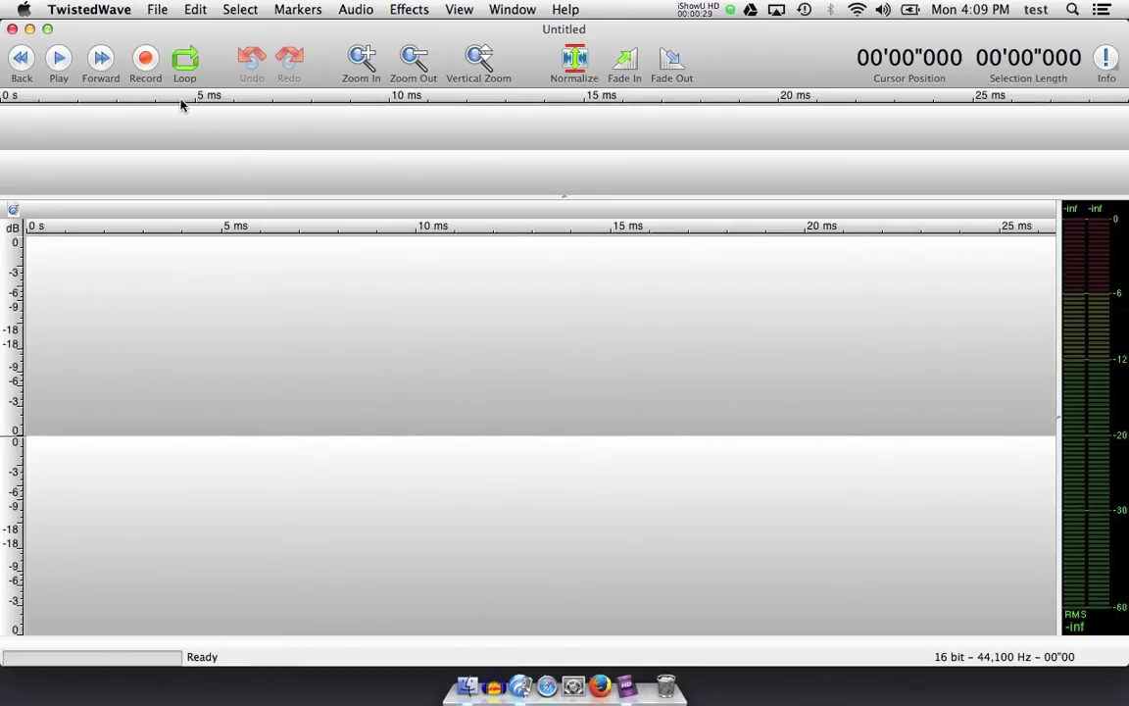
pyautogui.click(108, 12)
# Open Preferences, look over the Editing and Devices settings, then return to General.
pyautogui.click(116, 47)
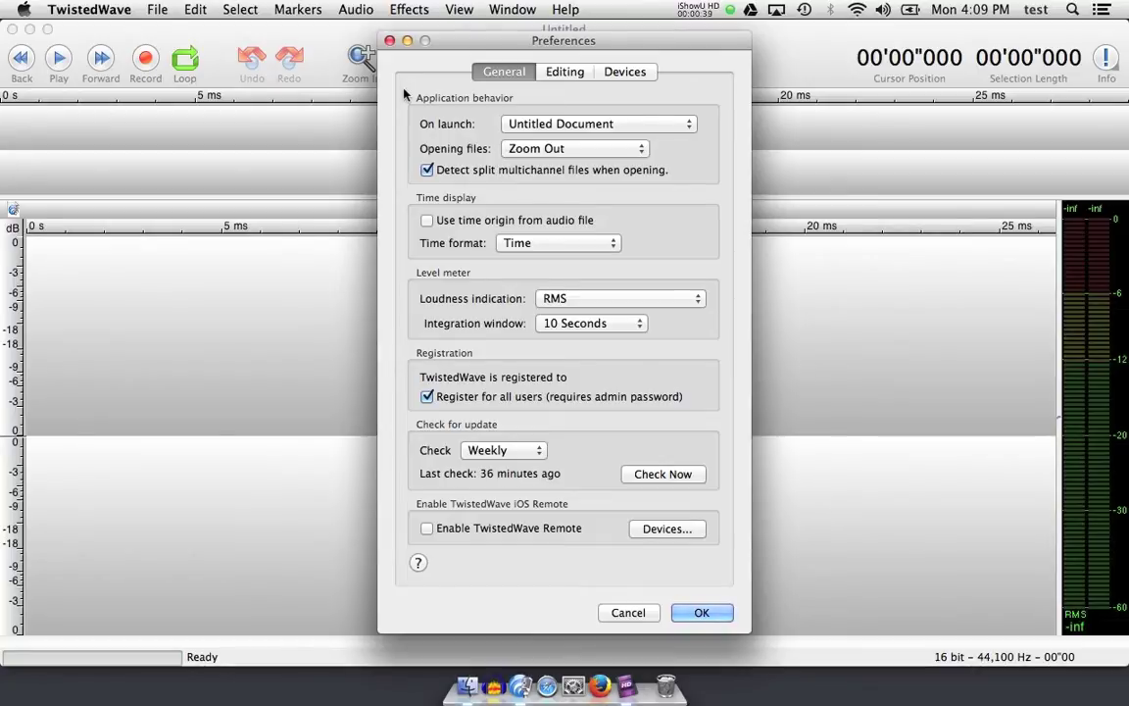
pyautogui.click(566, 71)
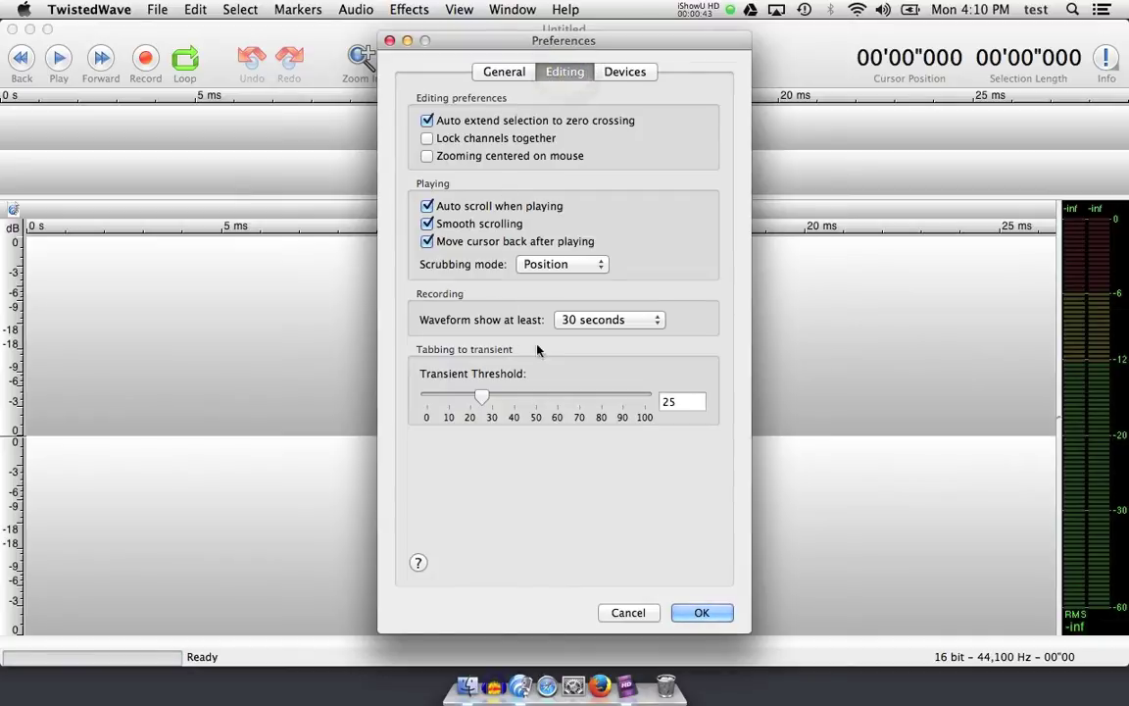
pyautogui.click(620, 75)
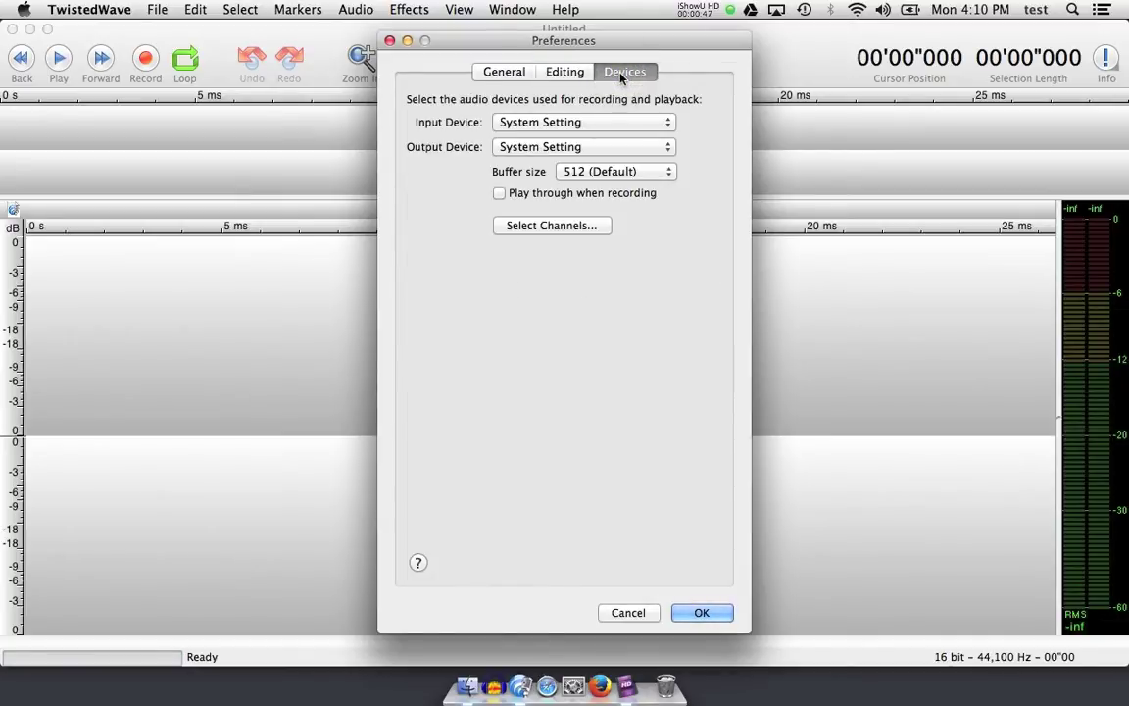
pyautogui.click(518, 74)
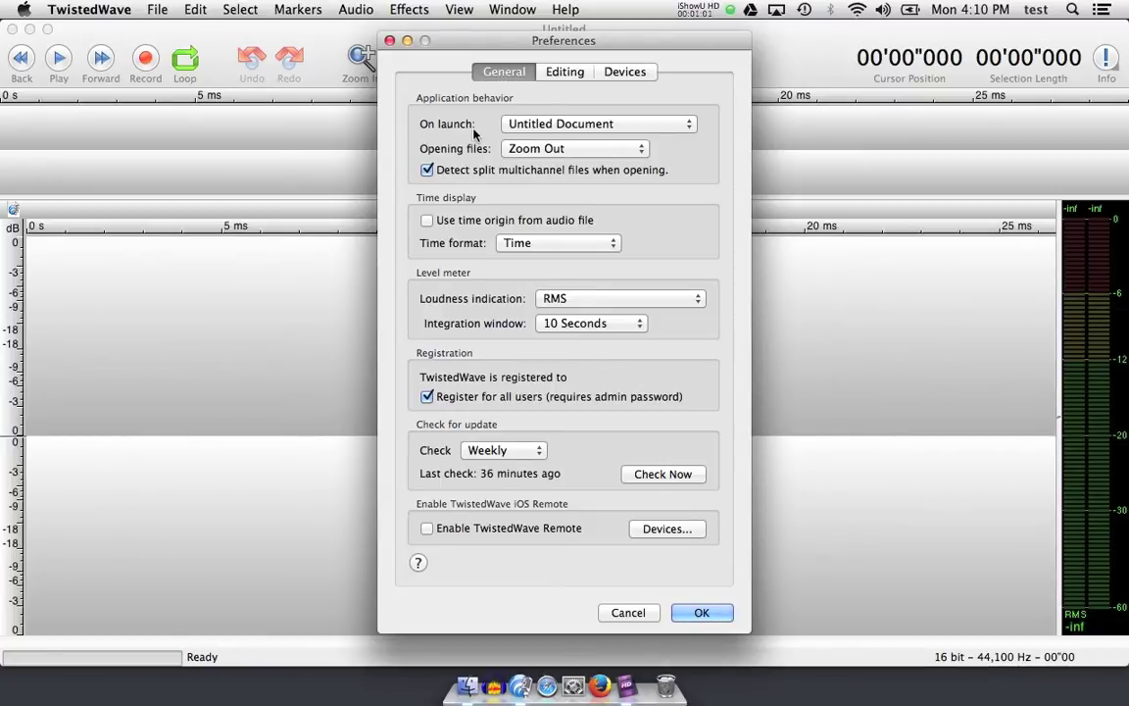
# Set On launch to Don't Open Anything, keeping Opening files at Zoom Out.
pyautogui.click(542, 123)
pyautogui.click(544, 140)
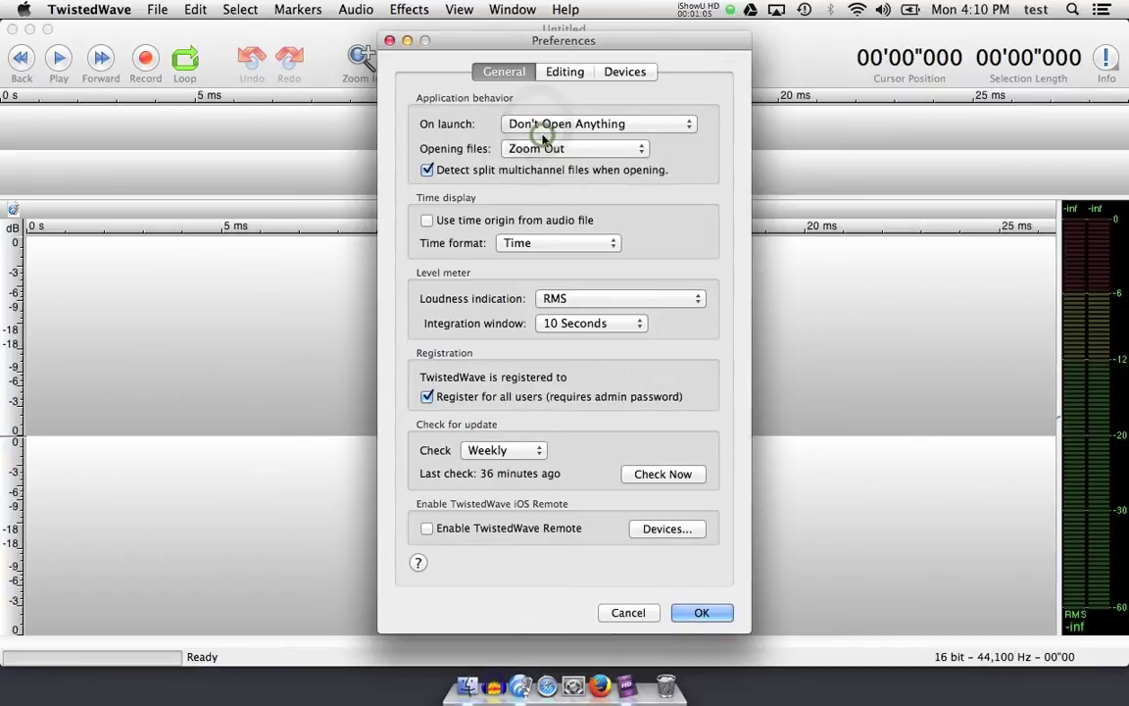
pyautogui.click(545, 148)
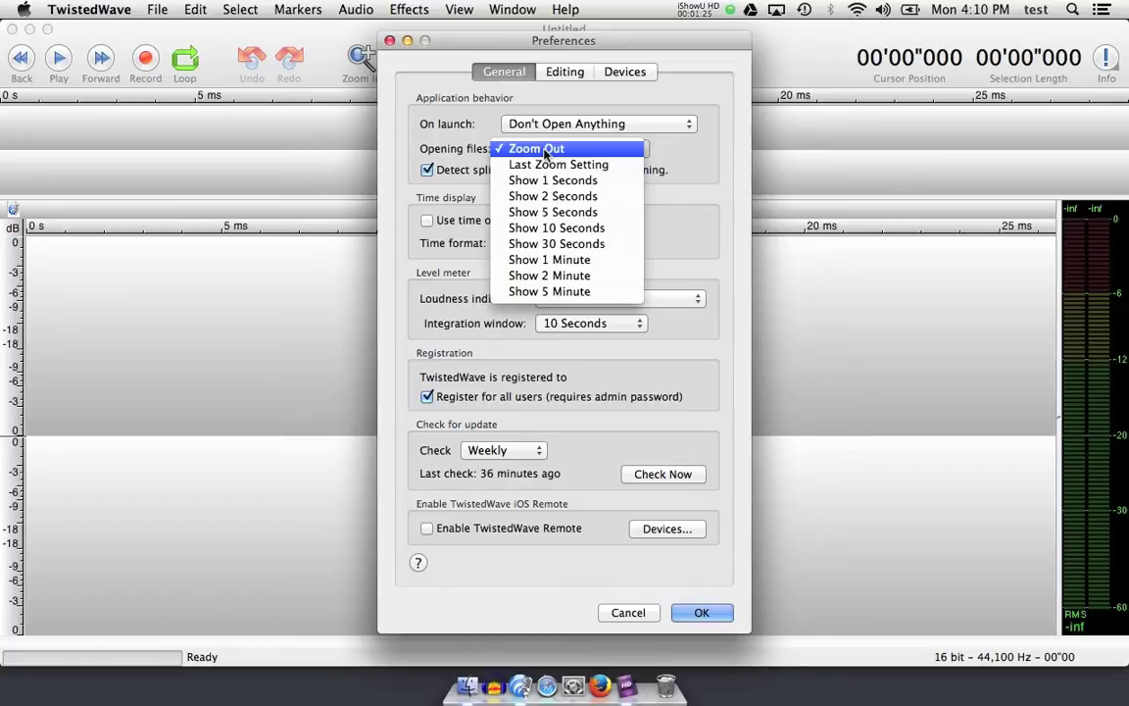
pyautogui.click(545, 153)
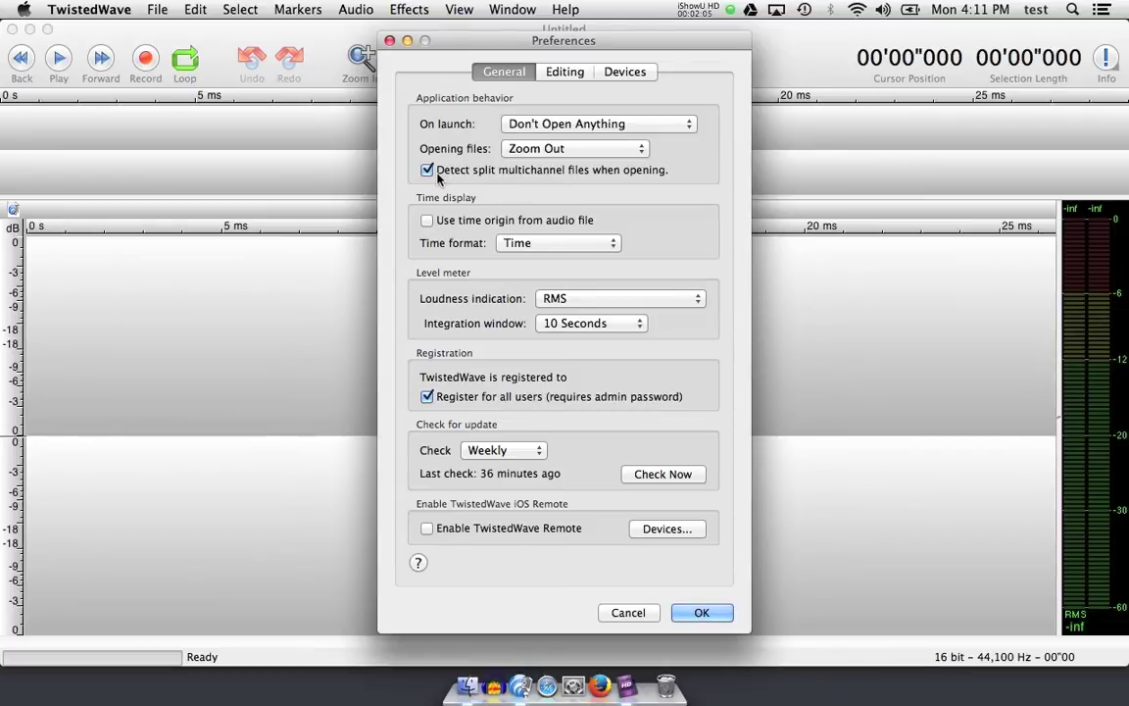
pyautogui.click(430, 221)
pyautogui.click(438, 221)
pyautogui.click(556, 243)
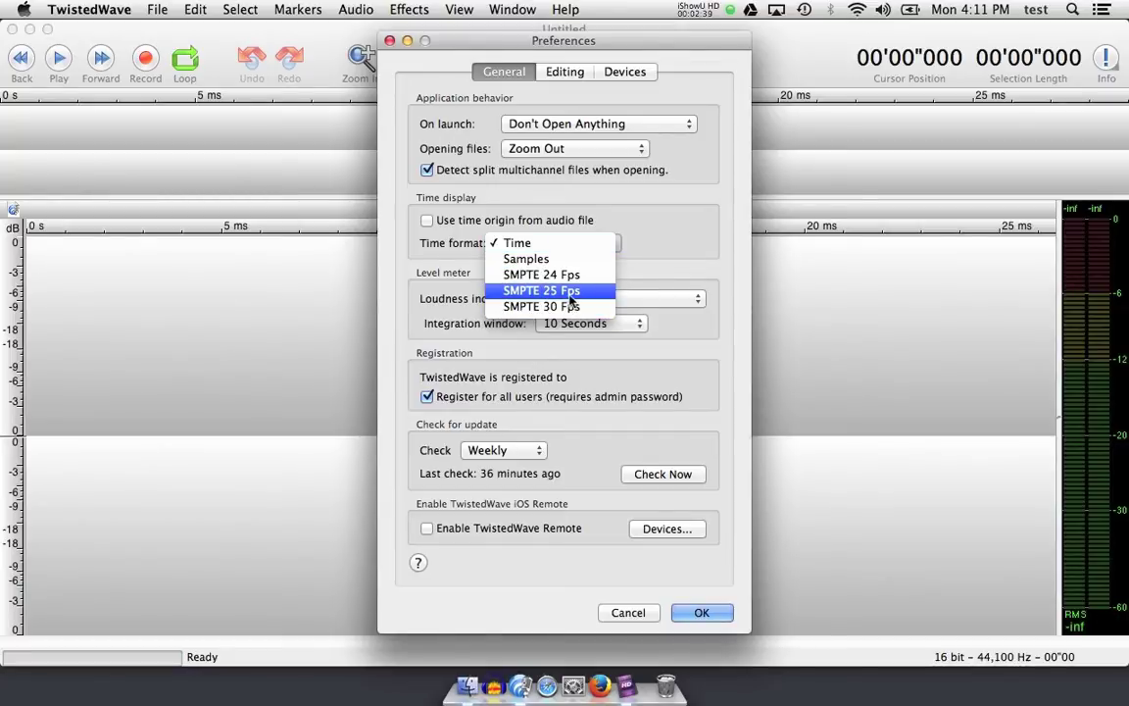
pyautogui.click(540, 244)
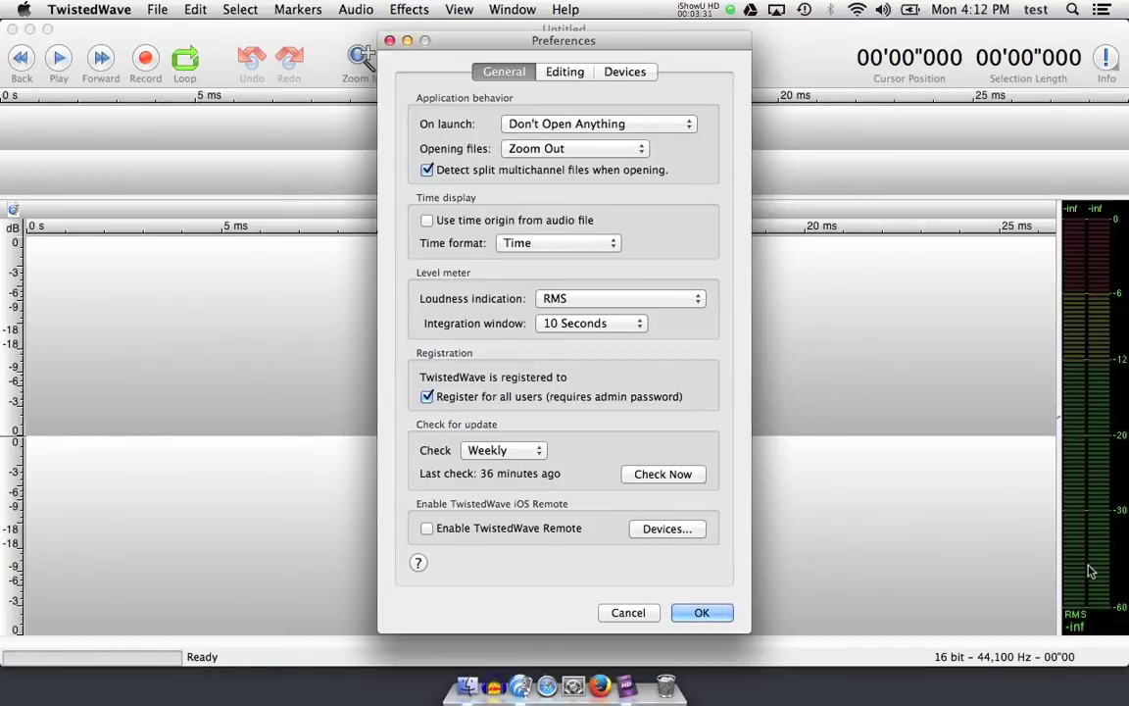
pyautogui.click(646, 305)
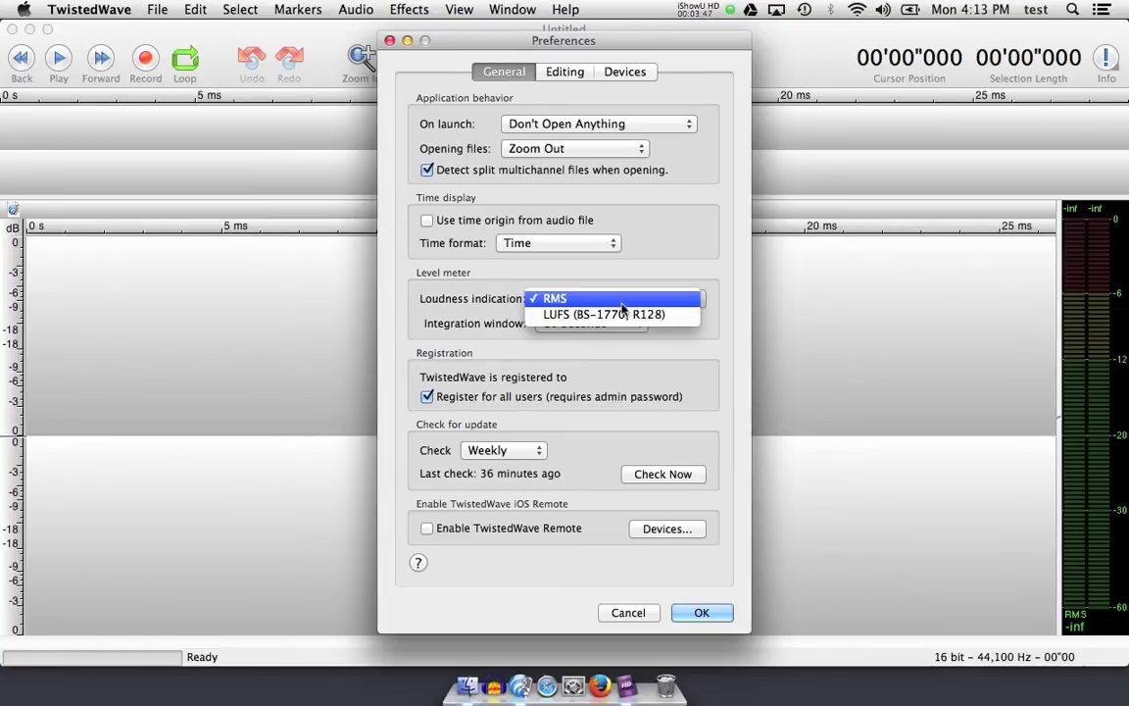
pyautogui.click(623, 298)
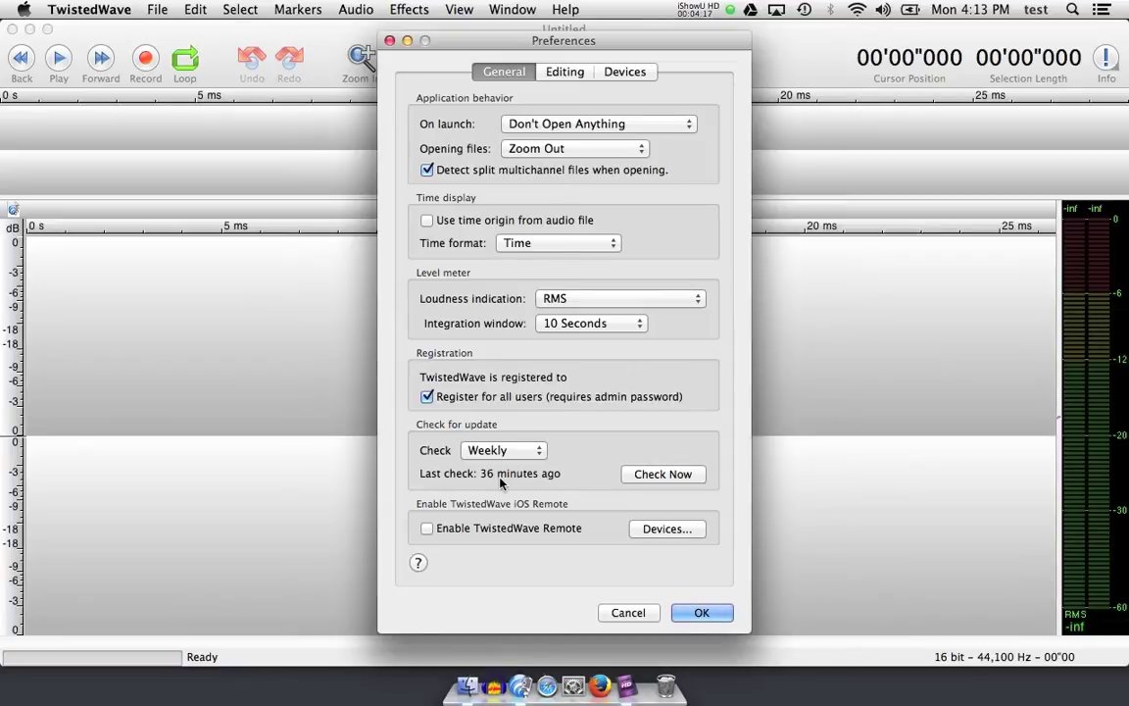
pyautogui.click(506, 451)
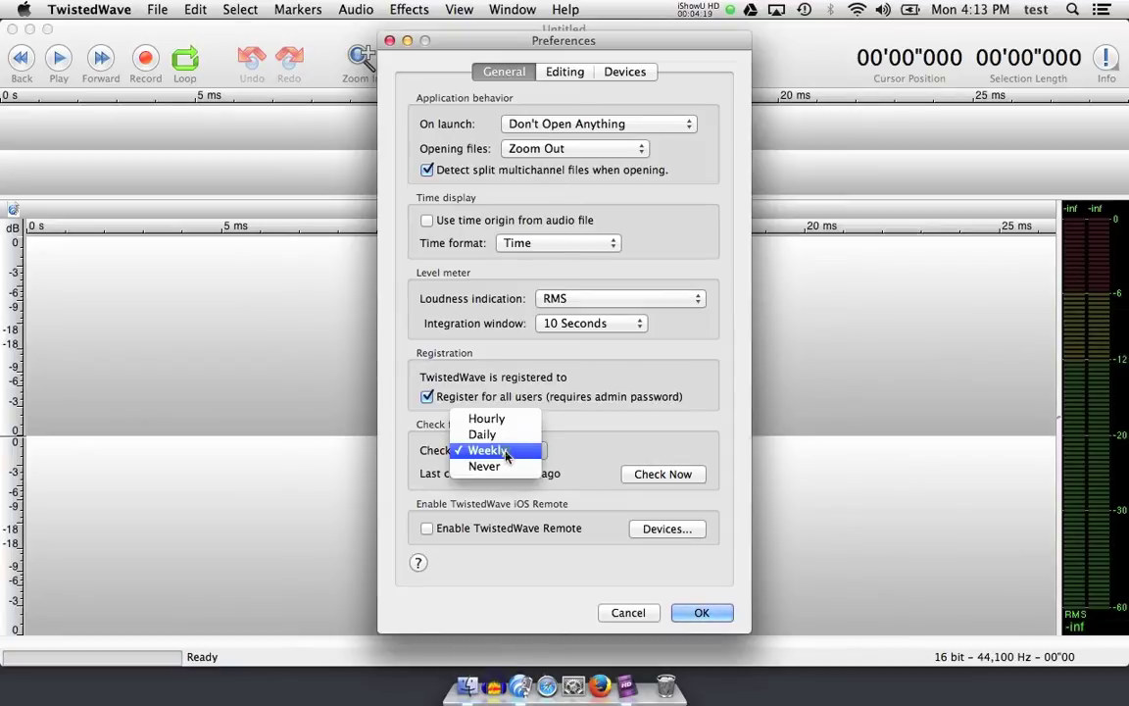
pyautogui.click(506, 450)
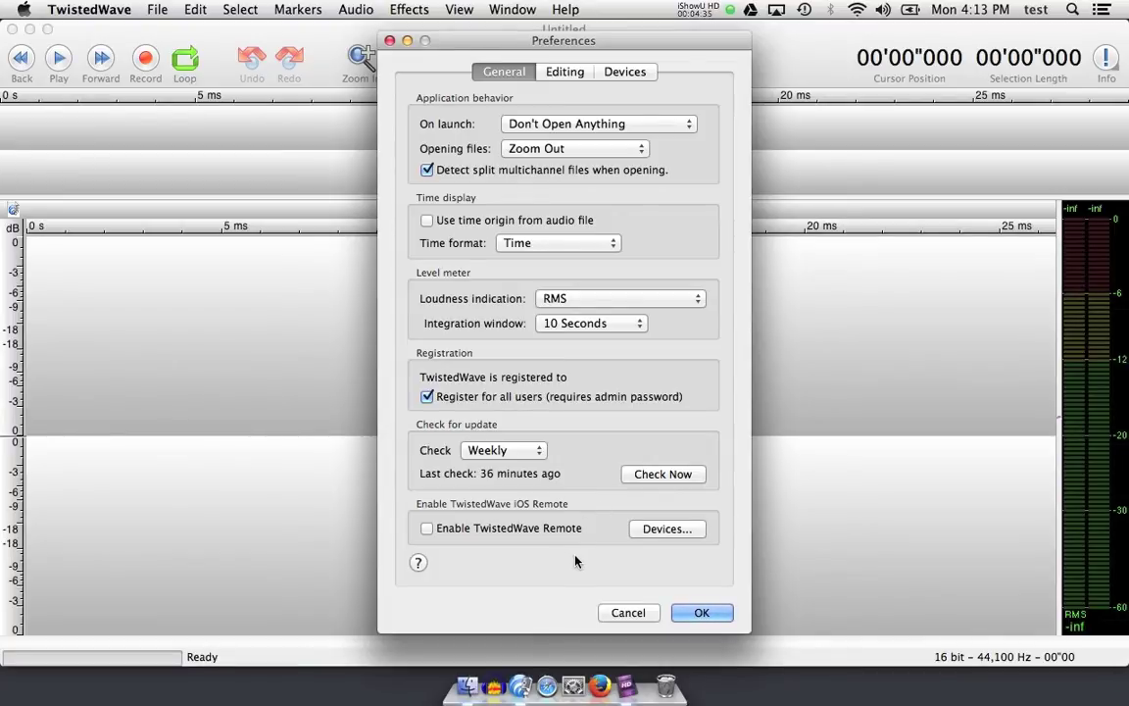
# In Editing preferences, turn 'Move cursor back after playing' off and back on.
pyautogui.click(567, 79)
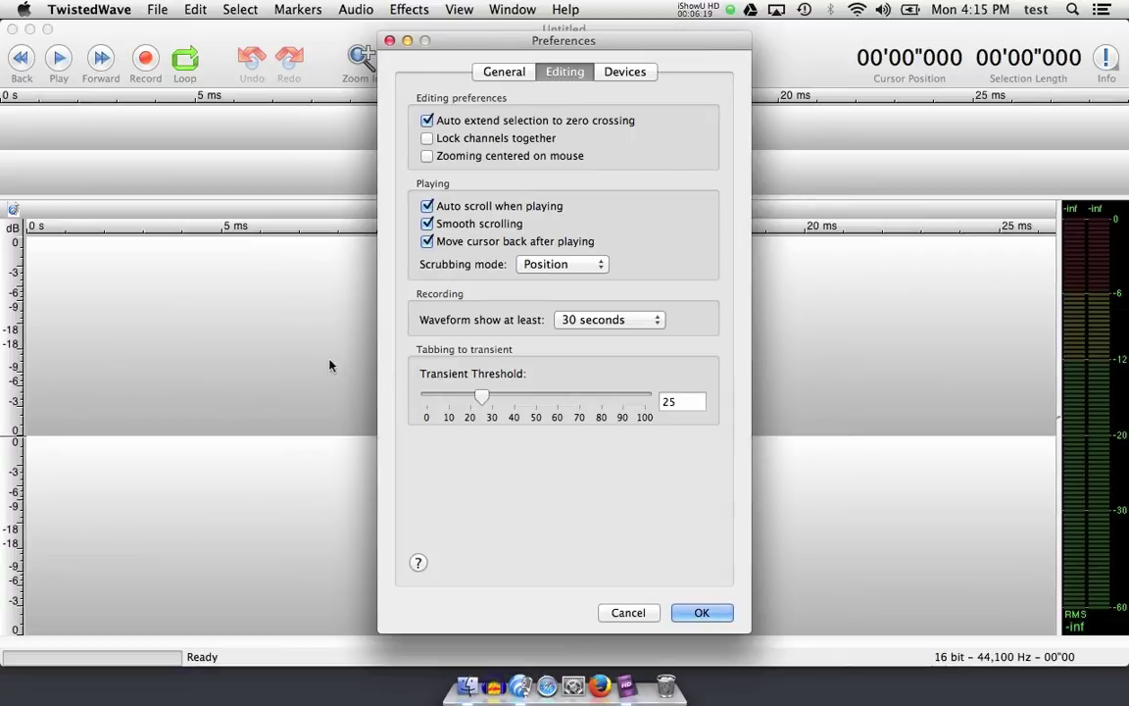
pyautogui.click(479, 243)
pyautogui.click(571, 242)
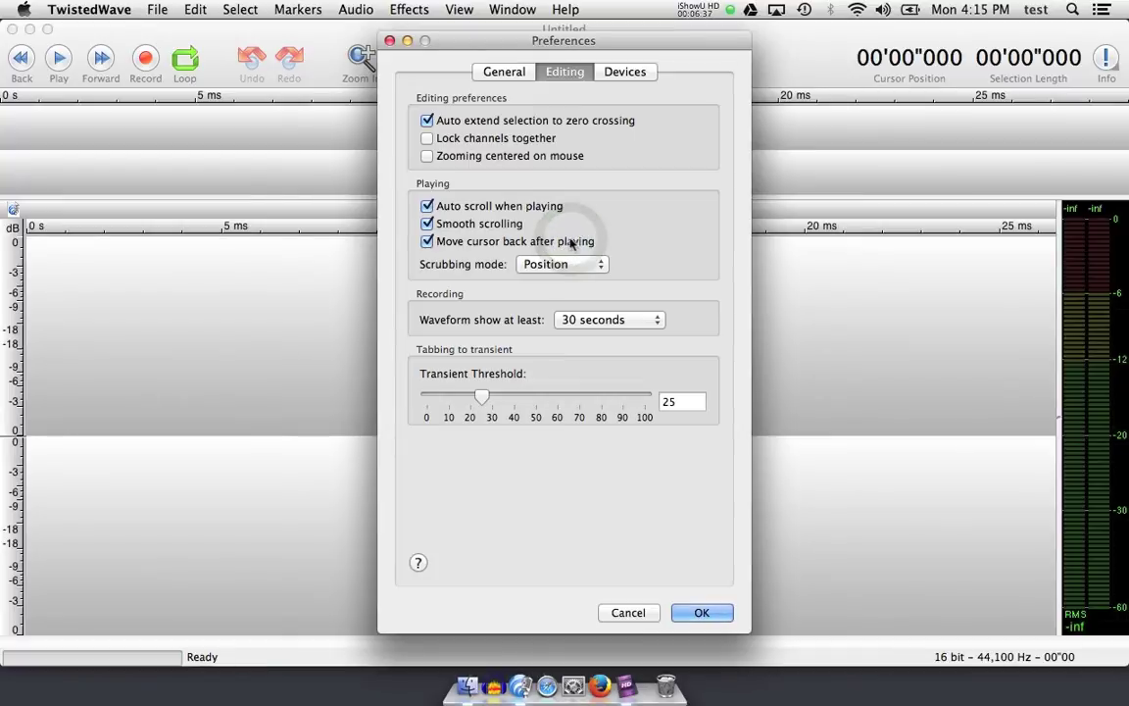
pyautogui.click(548, 263)
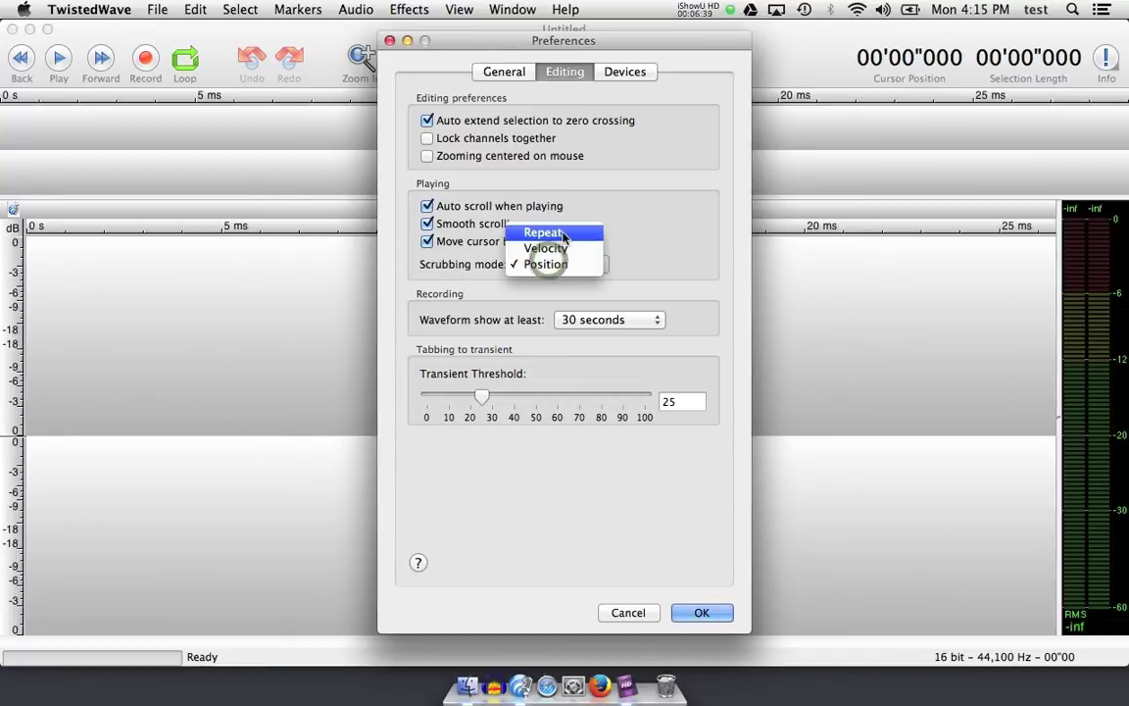
pyautogui.click(472, 263)
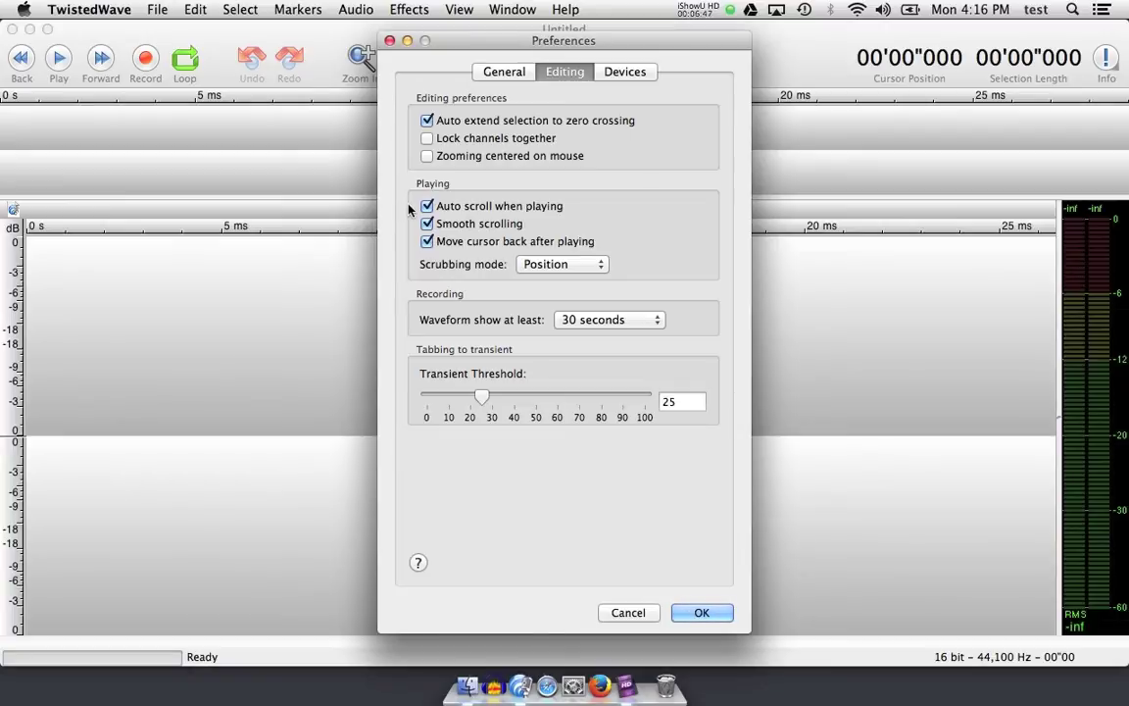
pyautogui.click(549, 264)
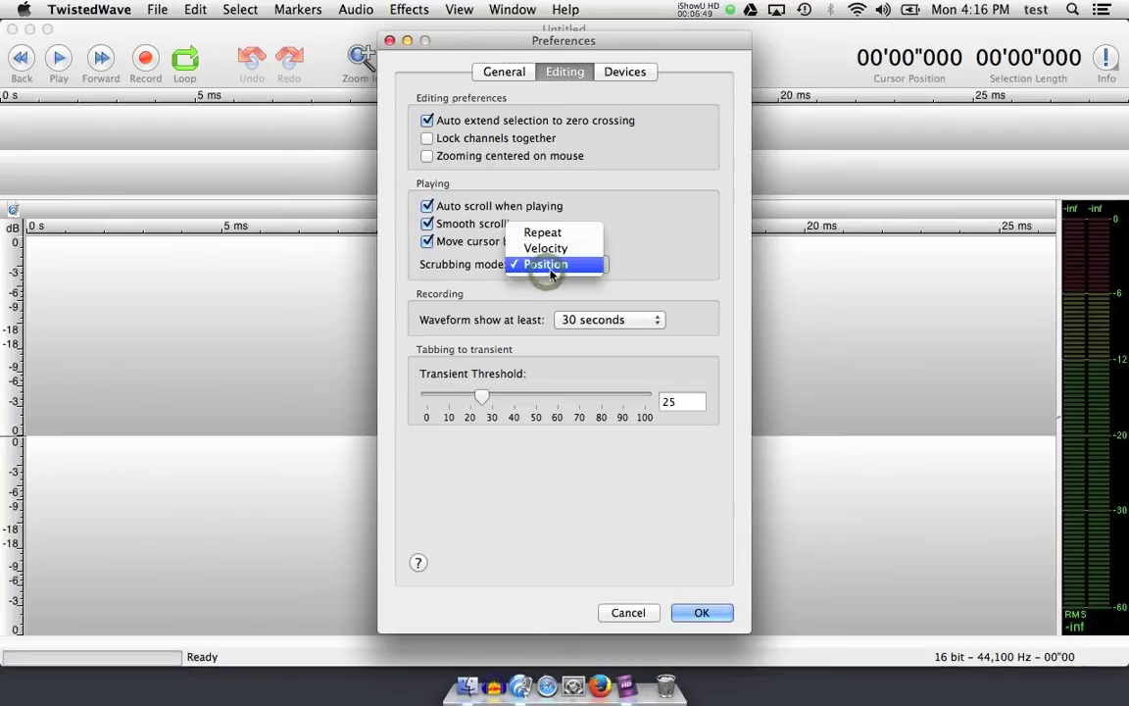
pyautogui.click(549, 265)
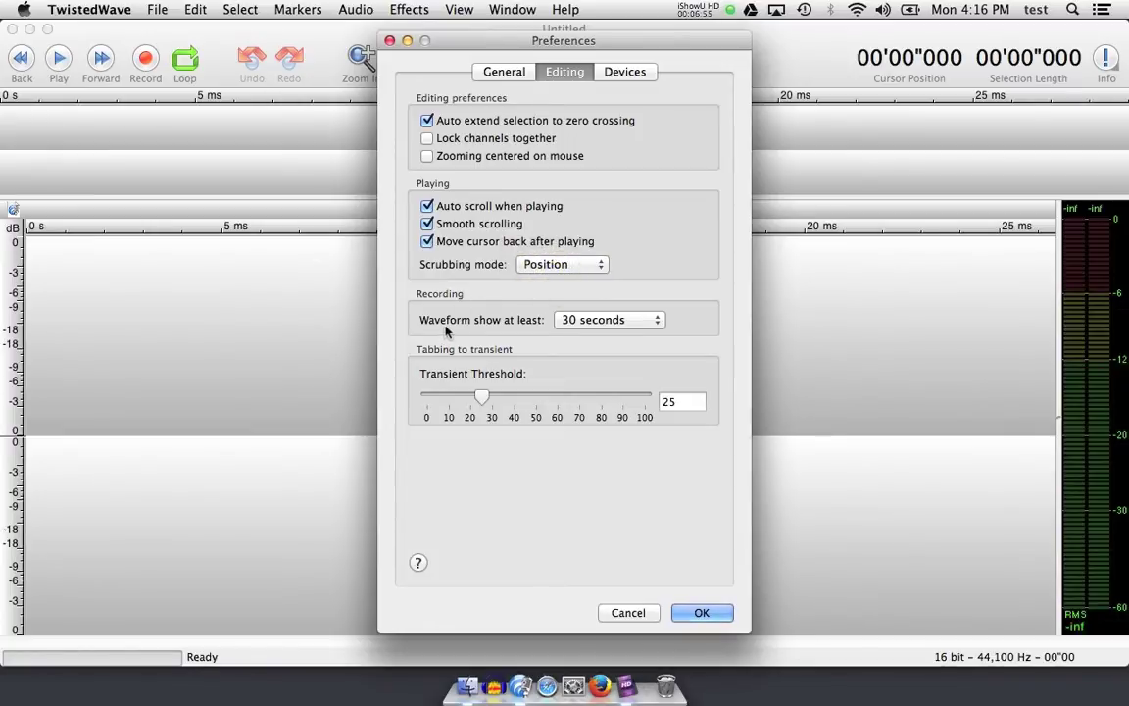
# Set the recording 'Waveform show at least' option to 10 seconds.
pyautogui.click(565, 322)
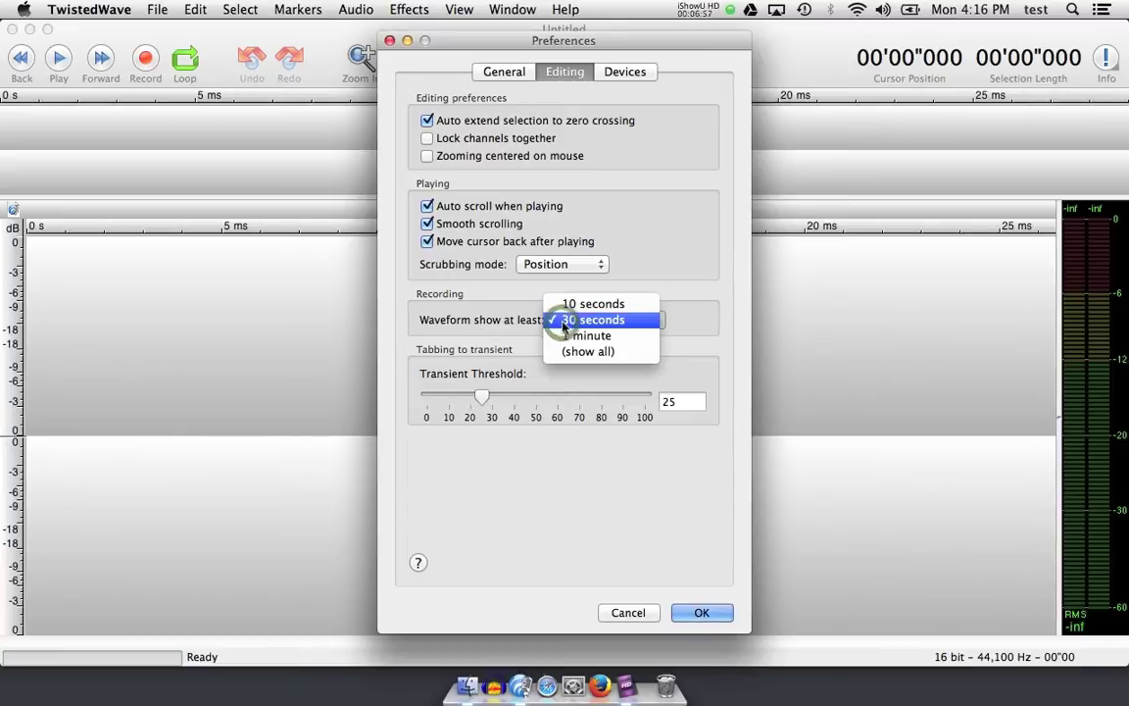
pyautogui.click(587, 304)
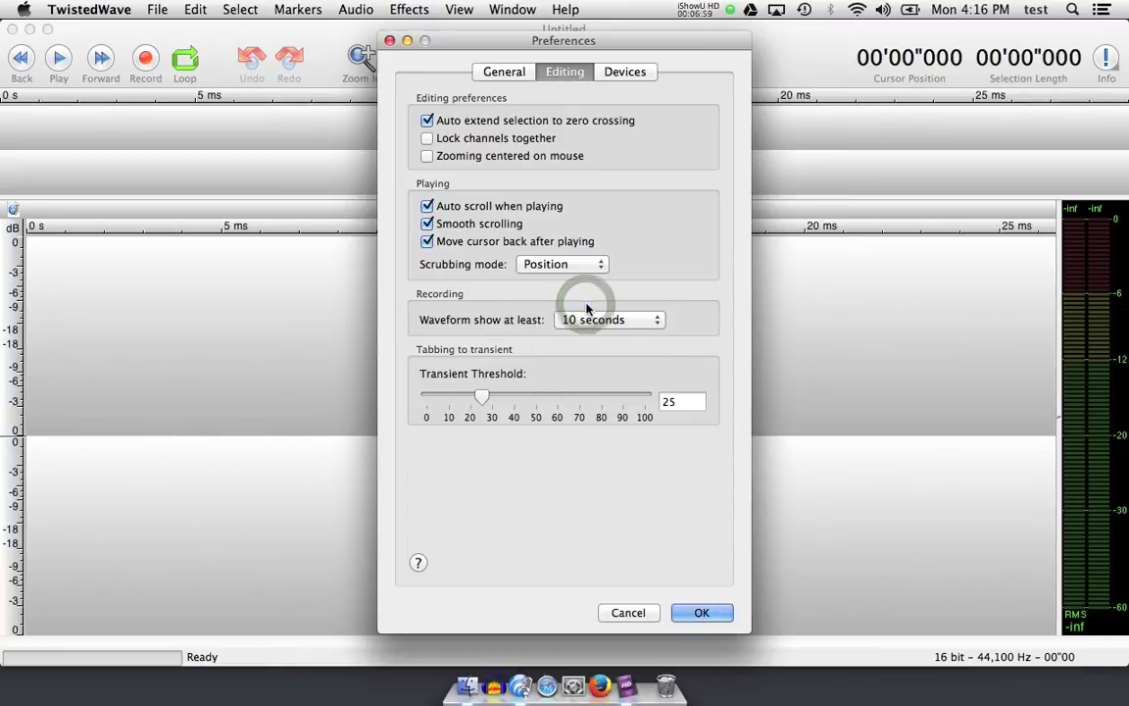
pyautogui.click(603, 319)
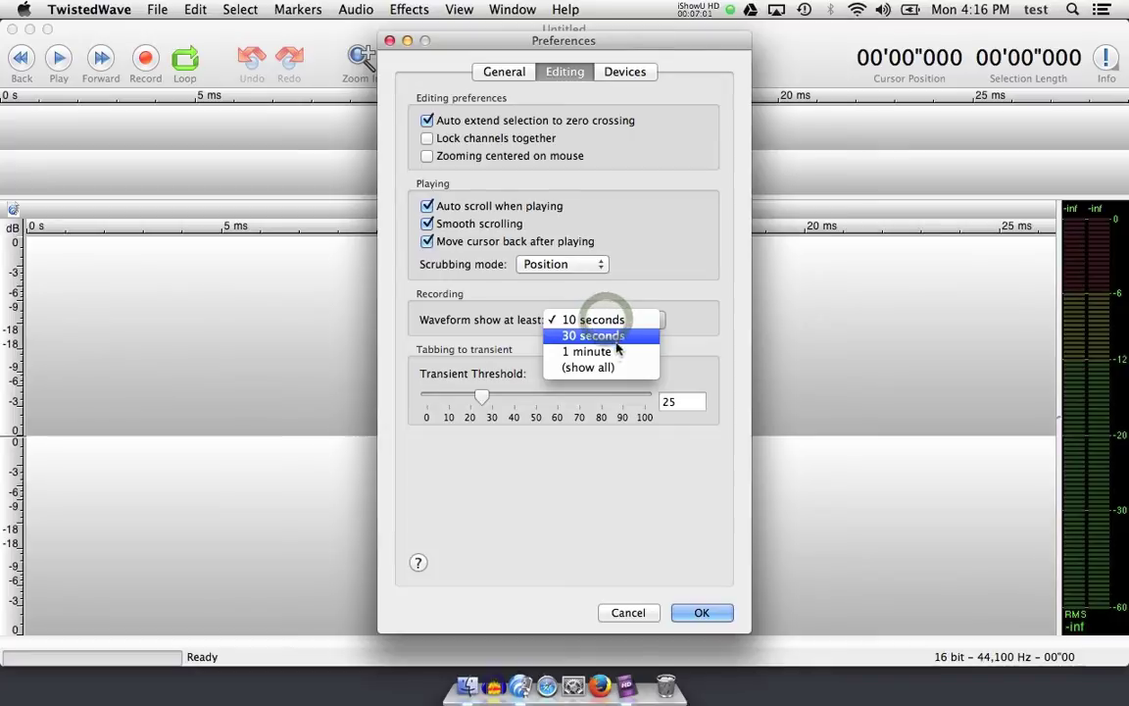
pyautogui.click(615, 323)
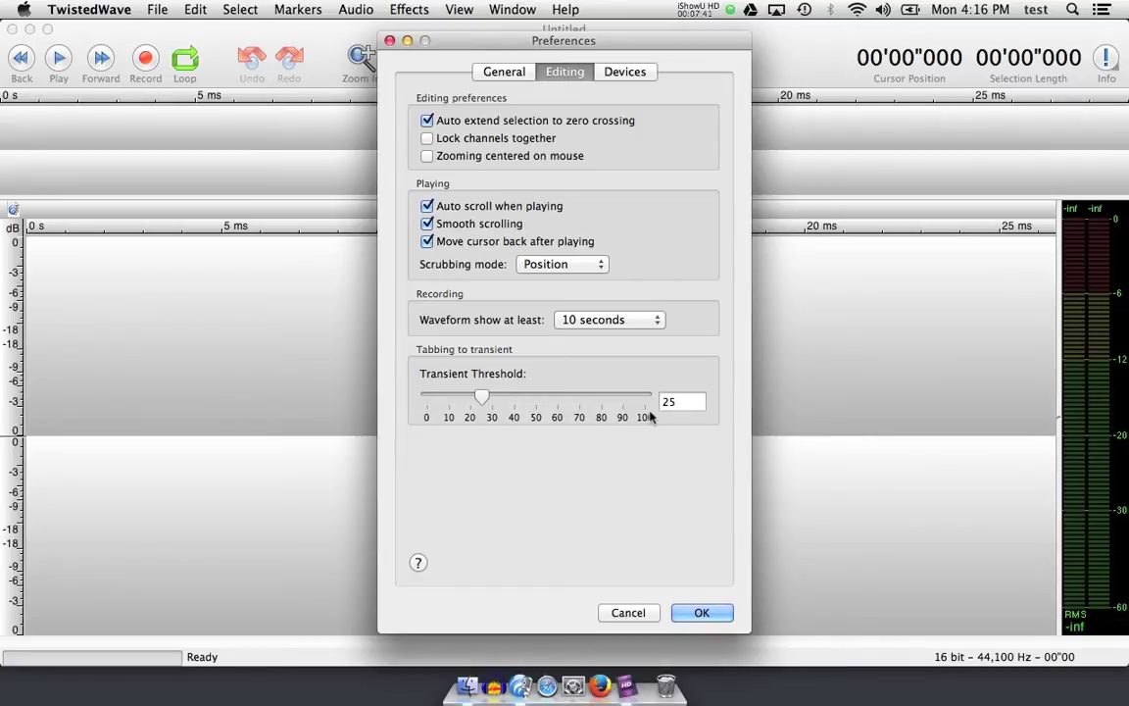
# Show the Devices preferences, then launch System Preferences from the Dock.
pyautogui.click(612, 73)
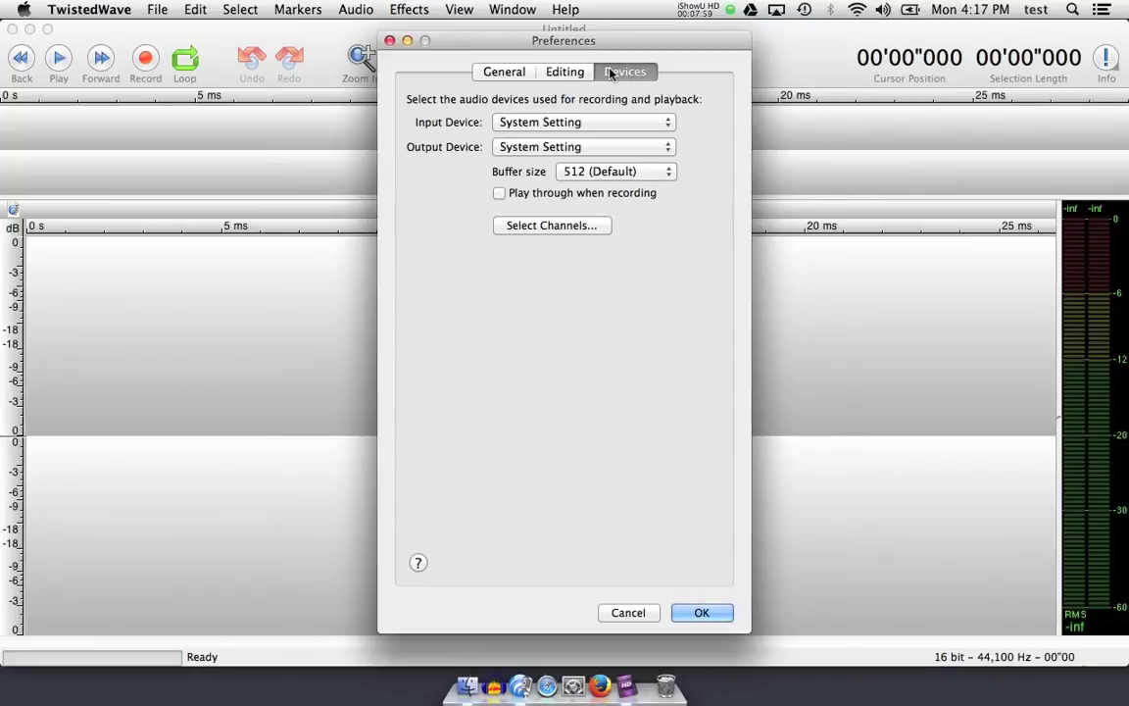
pyautogui.click(610, 74)
pyautogui.click(573, 686)
# In the Sound pane, check the output devices and confirm AT2020 USB is the input.
pyautogui.click(660, 278)
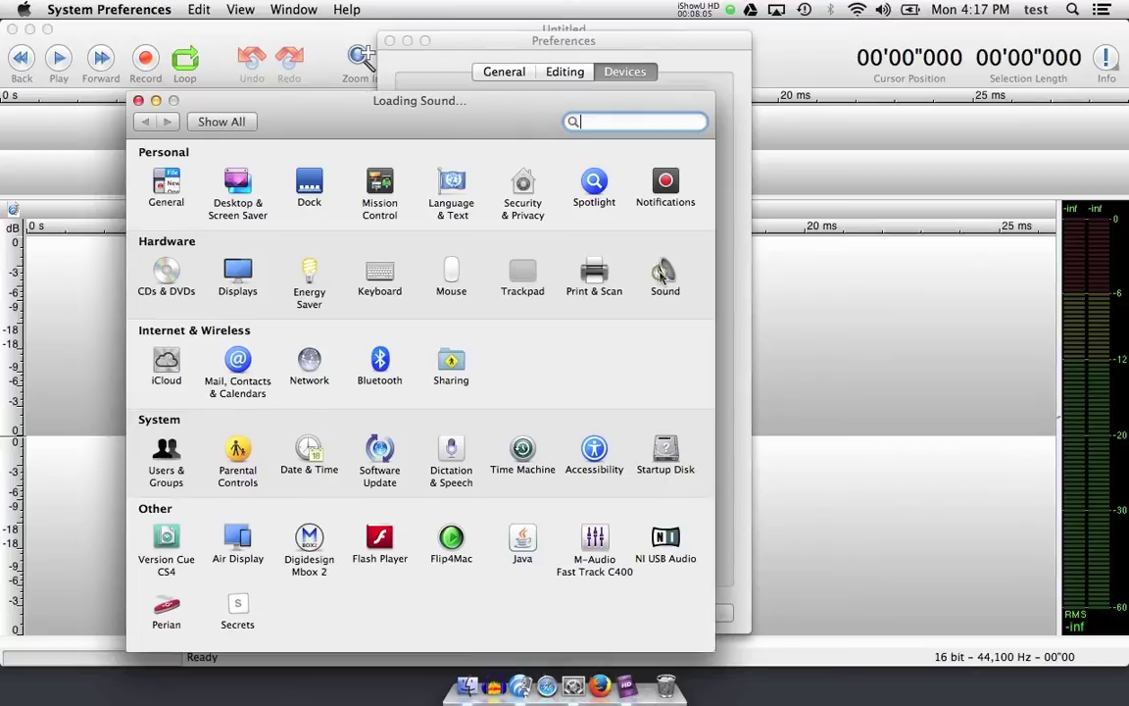
pyautogui.click(449, 172)
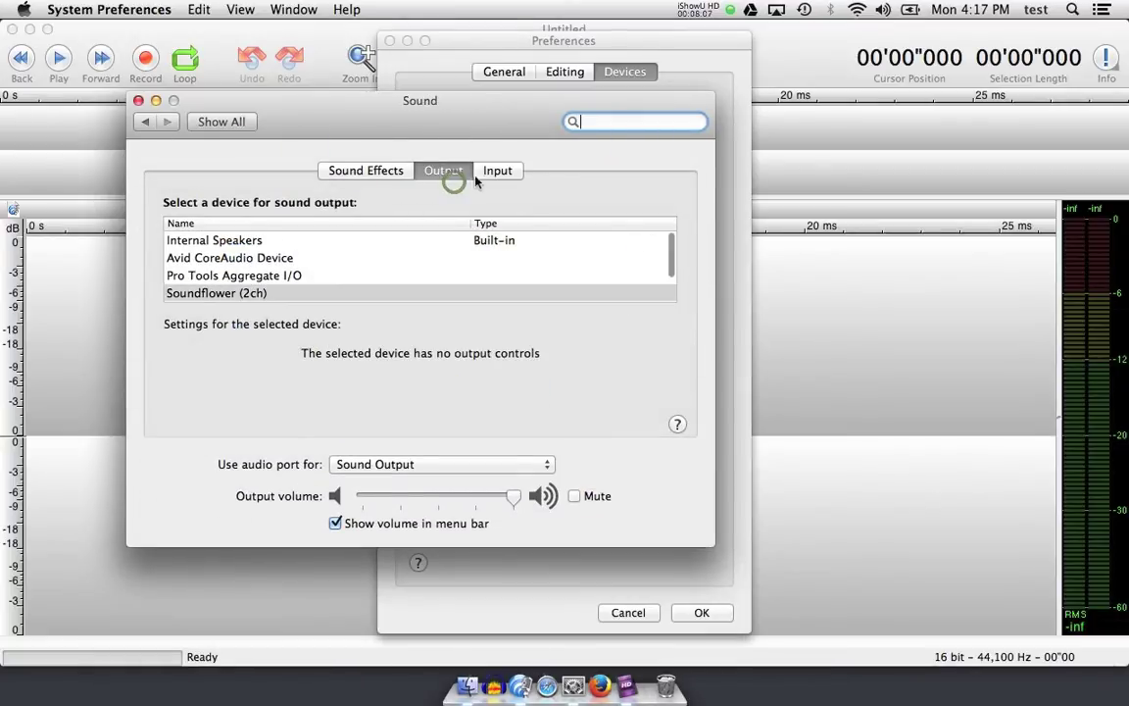
pyautogui.click(487, 172)
pyautogui.scroll(-3, 371, 258)
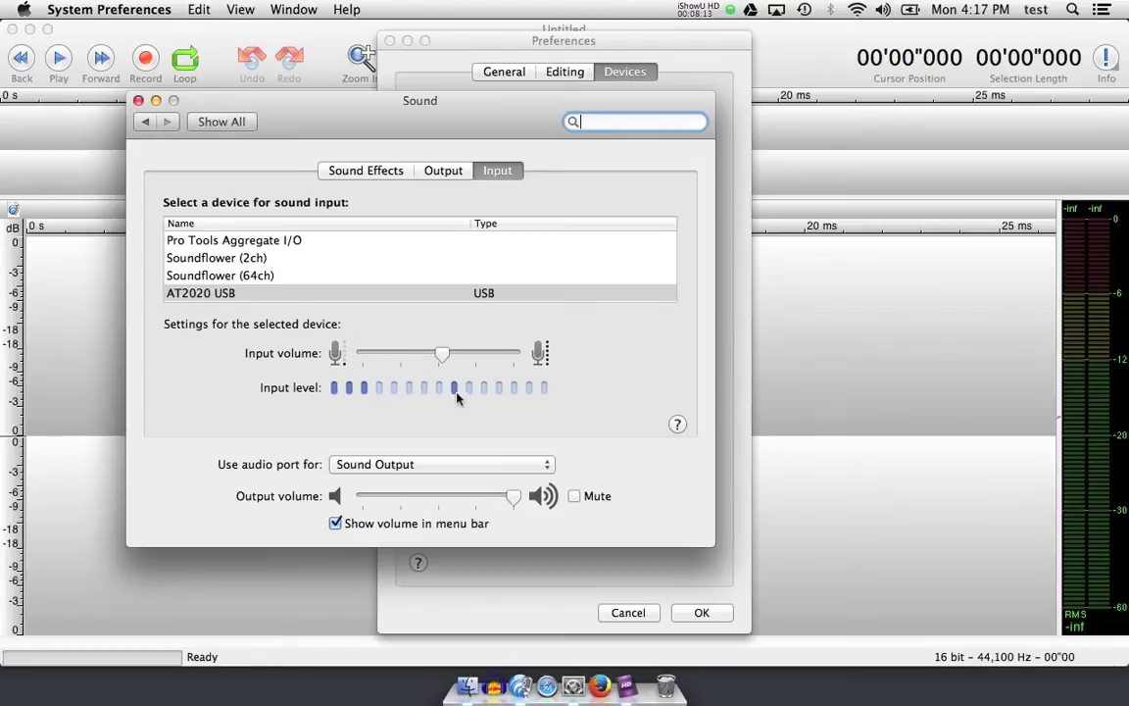
# Make Internal Speakers the sound output and return to TwistedWave's Devices preferences.
pyautogui.click(443, 170)
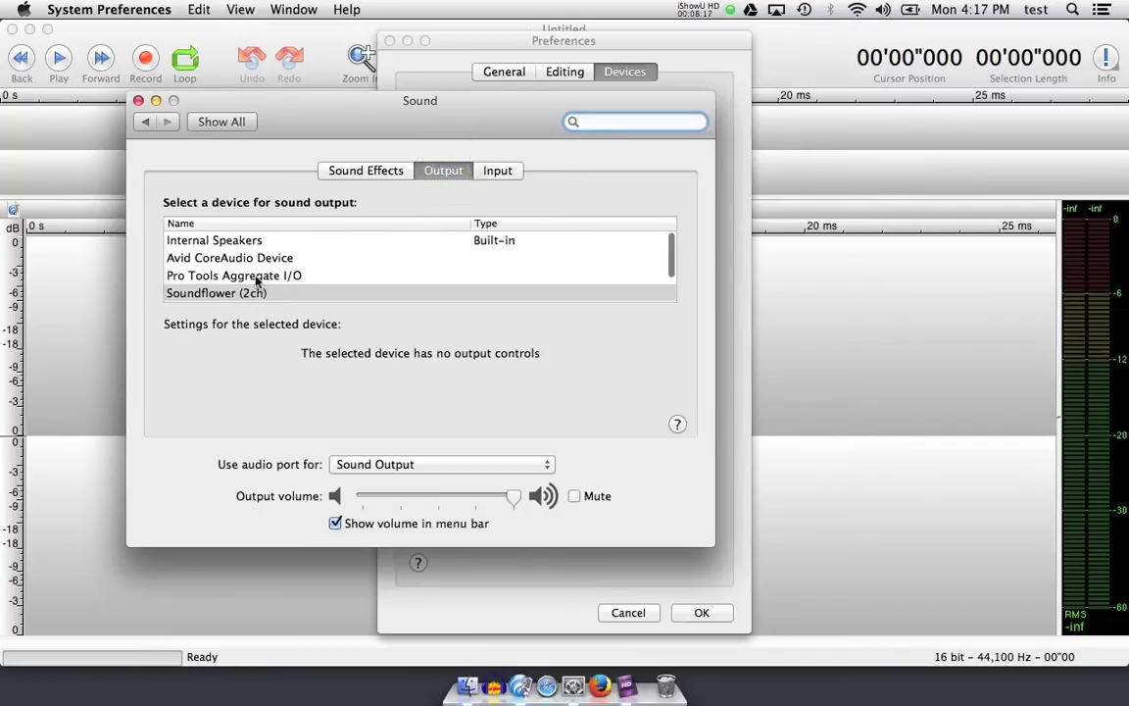
pyautogui.click(255, 241)
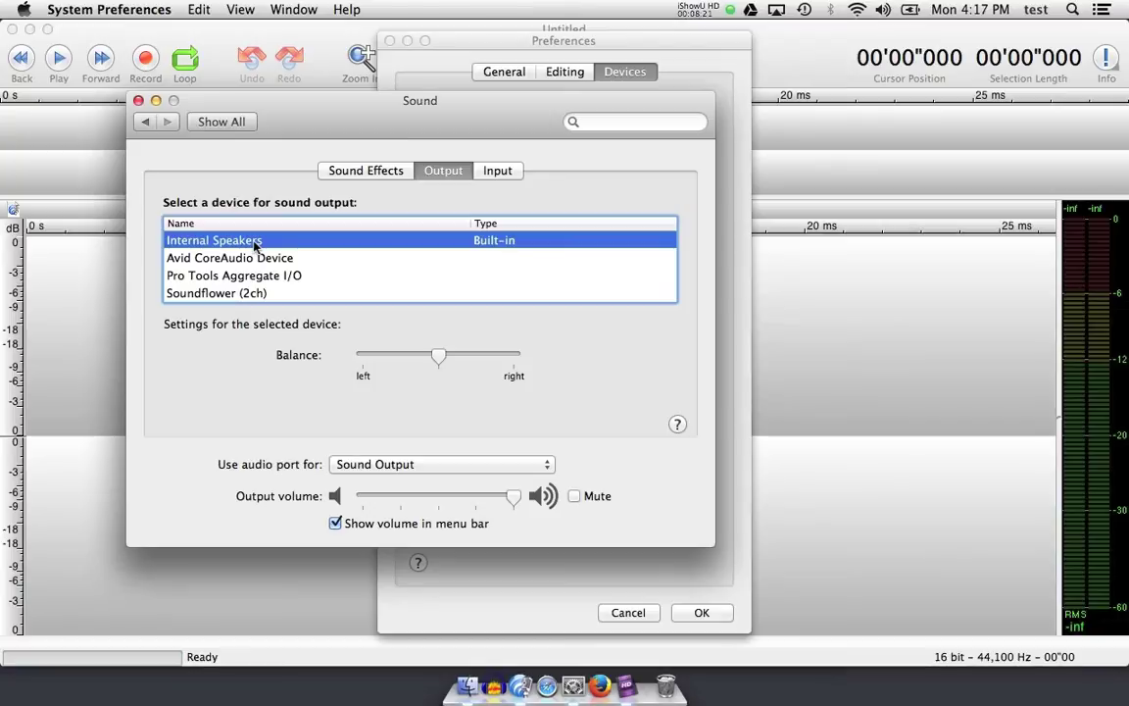
pyautogui.scroll(-3, 251, 264)
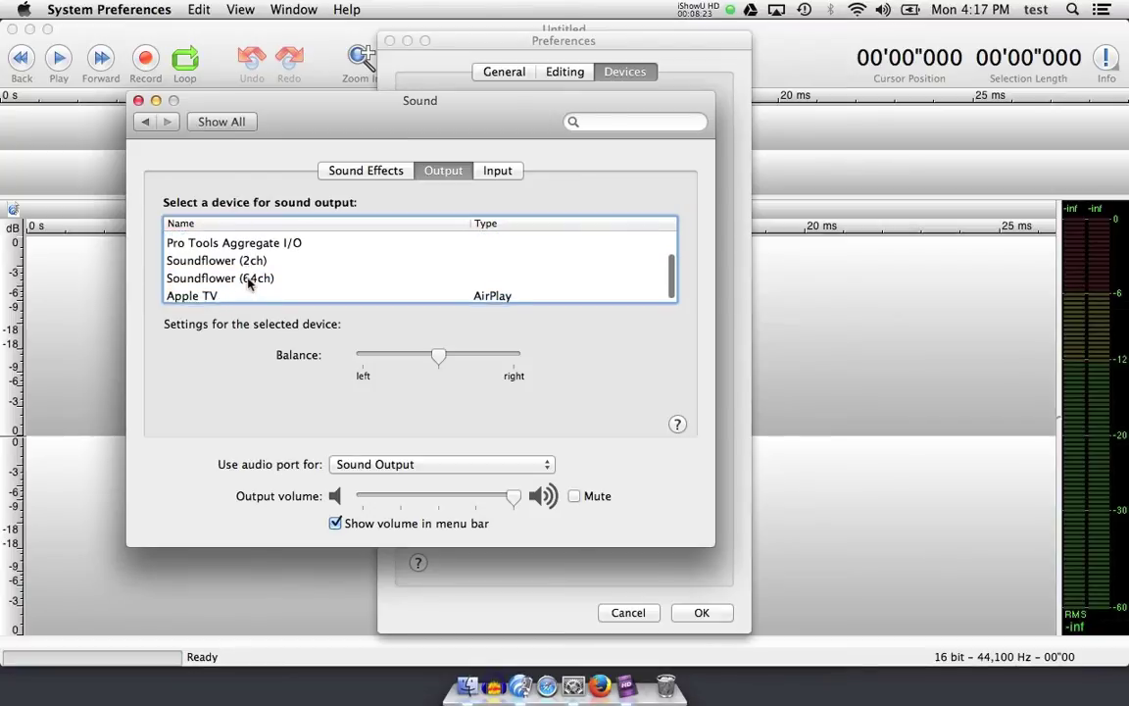
pyautogui.scroll(2, 249, 282)
pyautogui.scroll(-3, 249, 283)
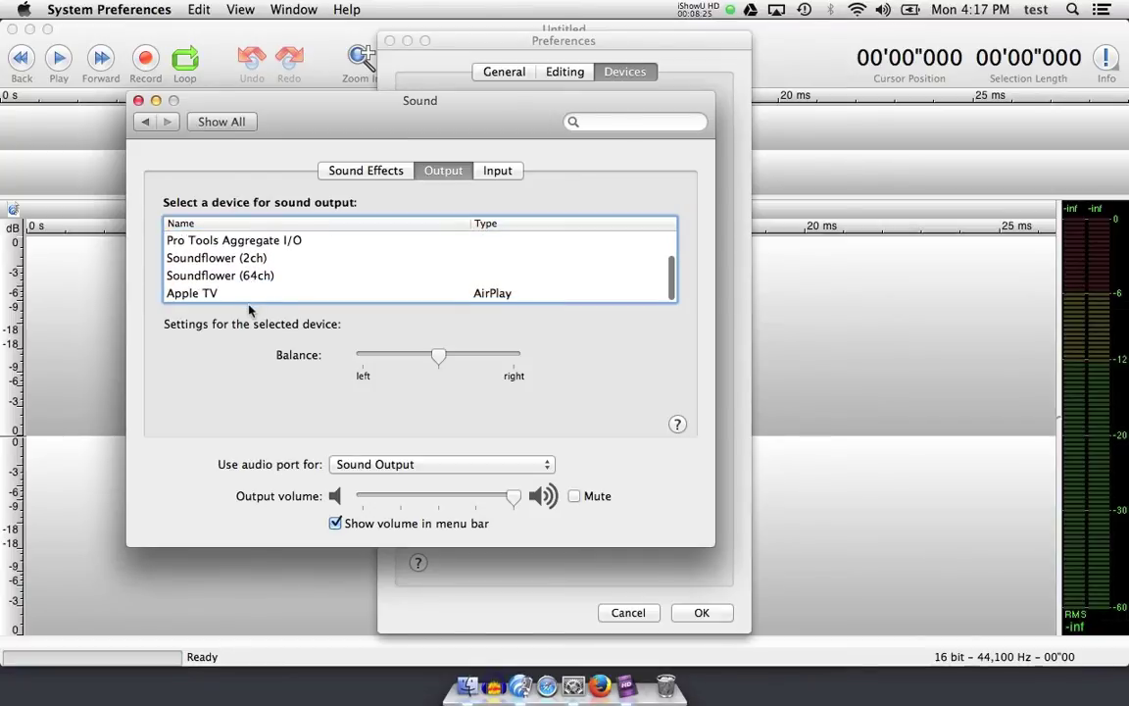
pyautogui.click(239, 121)
pyautogui.click(119, 91)
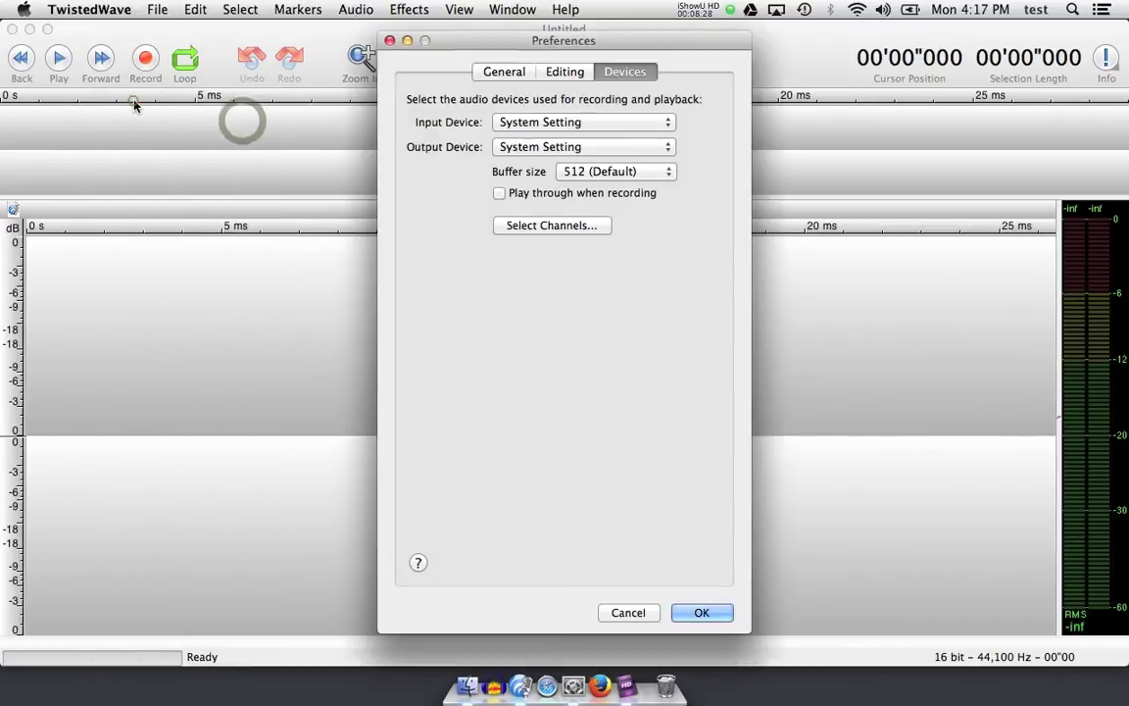
pyautogui.click(443, 42)
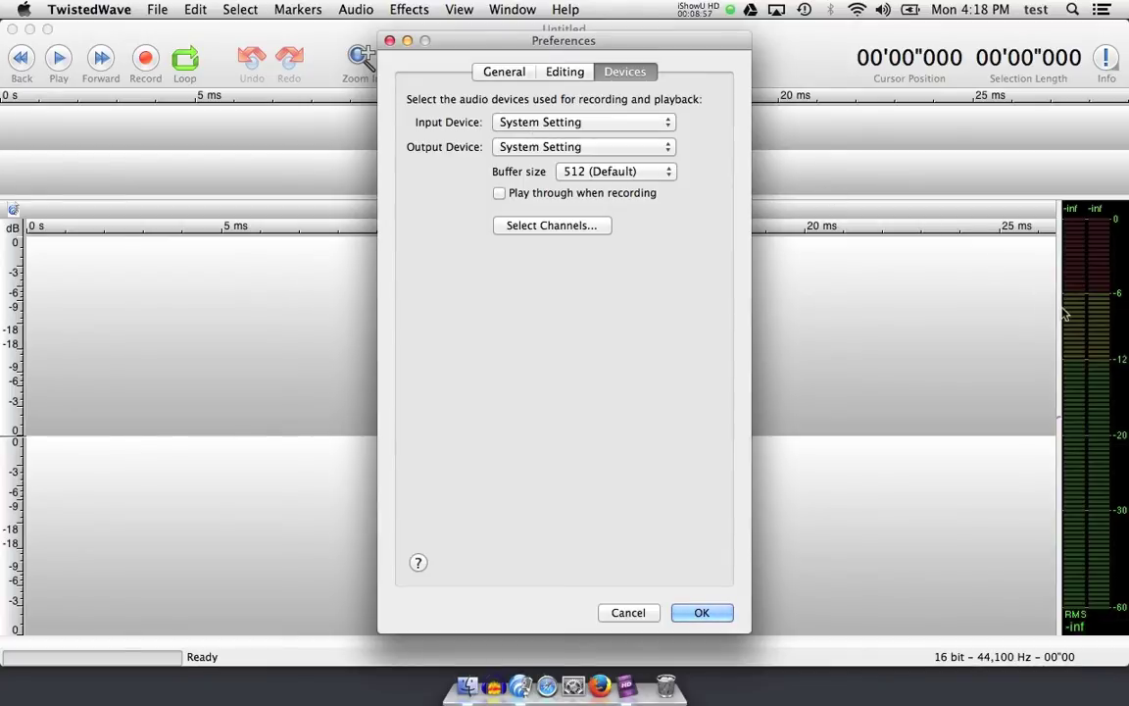
pyautogui.click(544, 120)
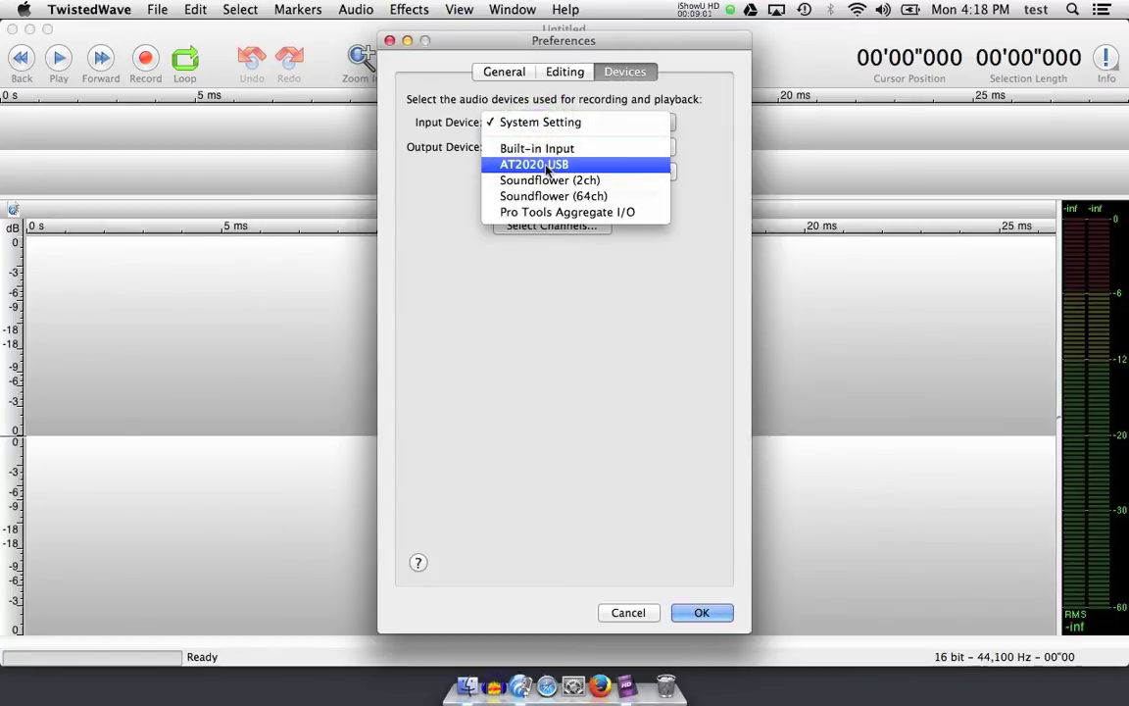
pyautogui.click(441, 215)
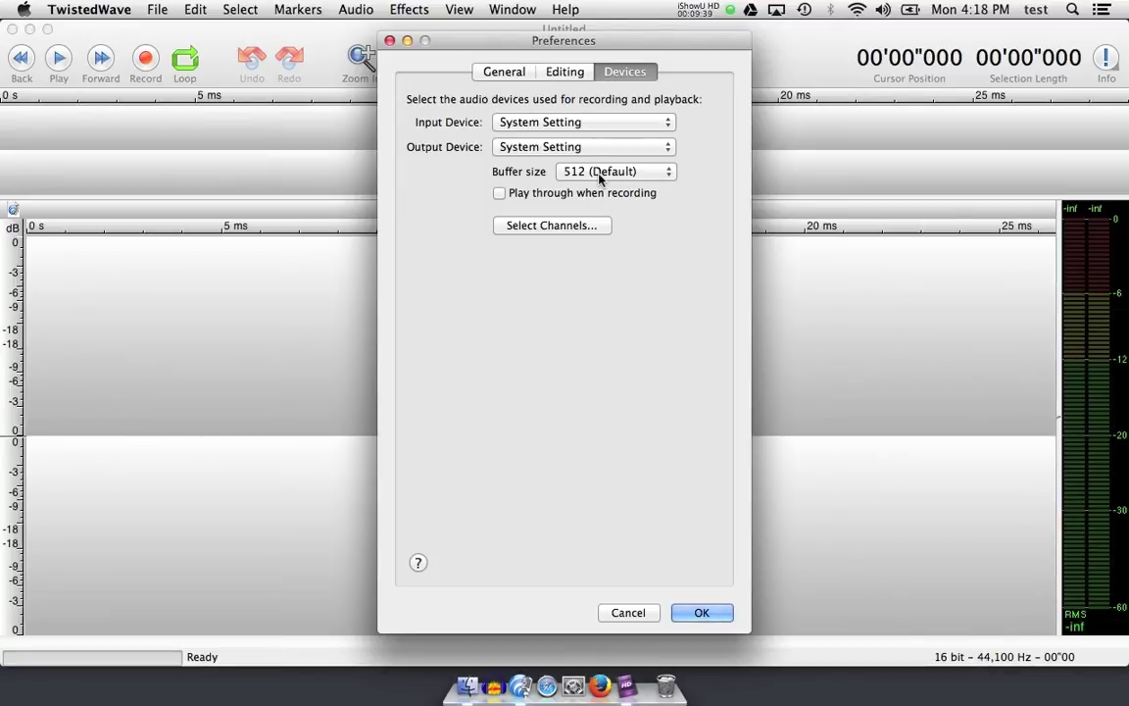
pyautogui.click(600, 177)
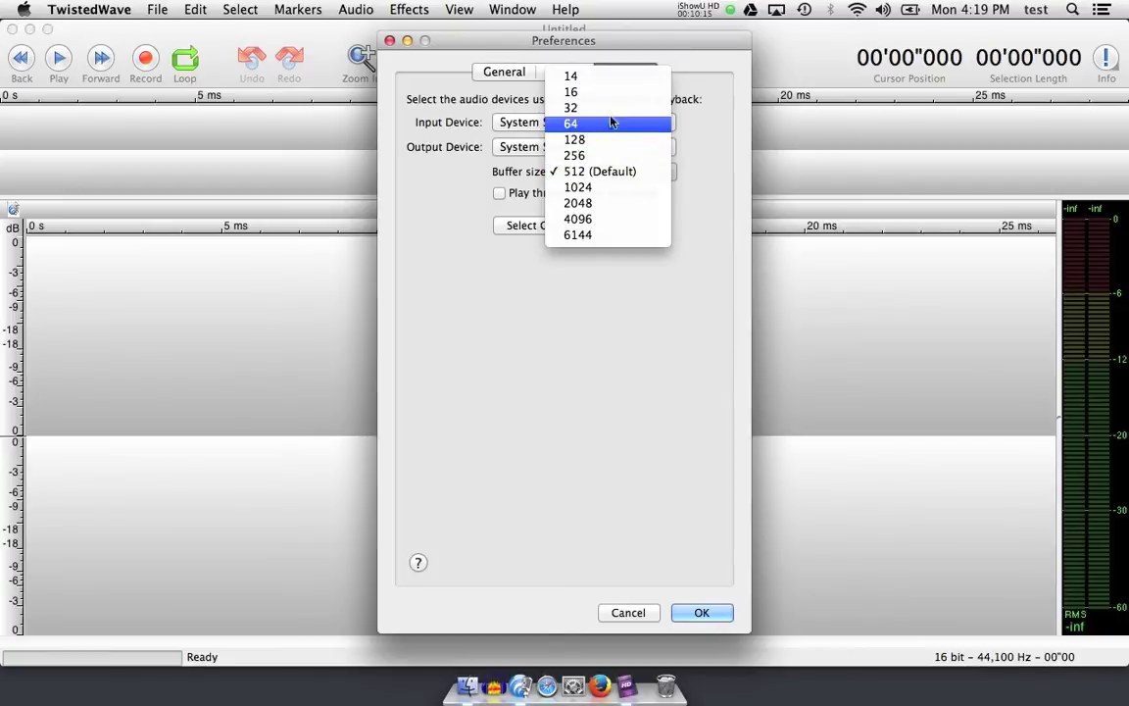
pyautogui.click(464, 208)
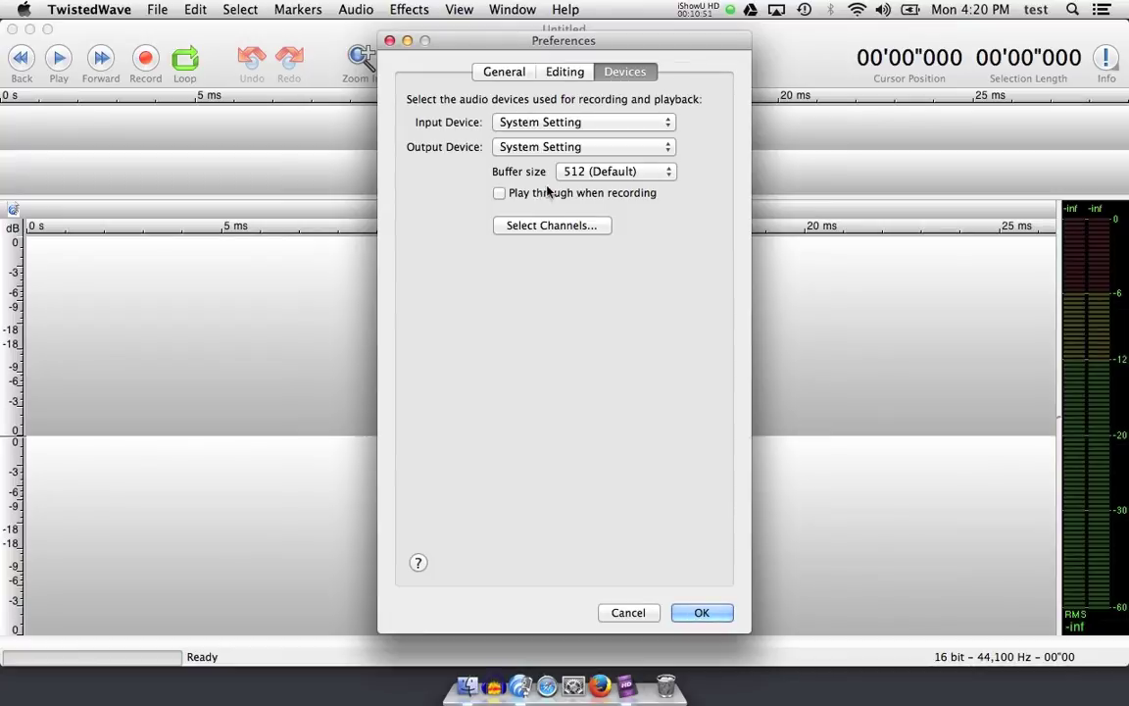
pyautogui.click(593, 171)
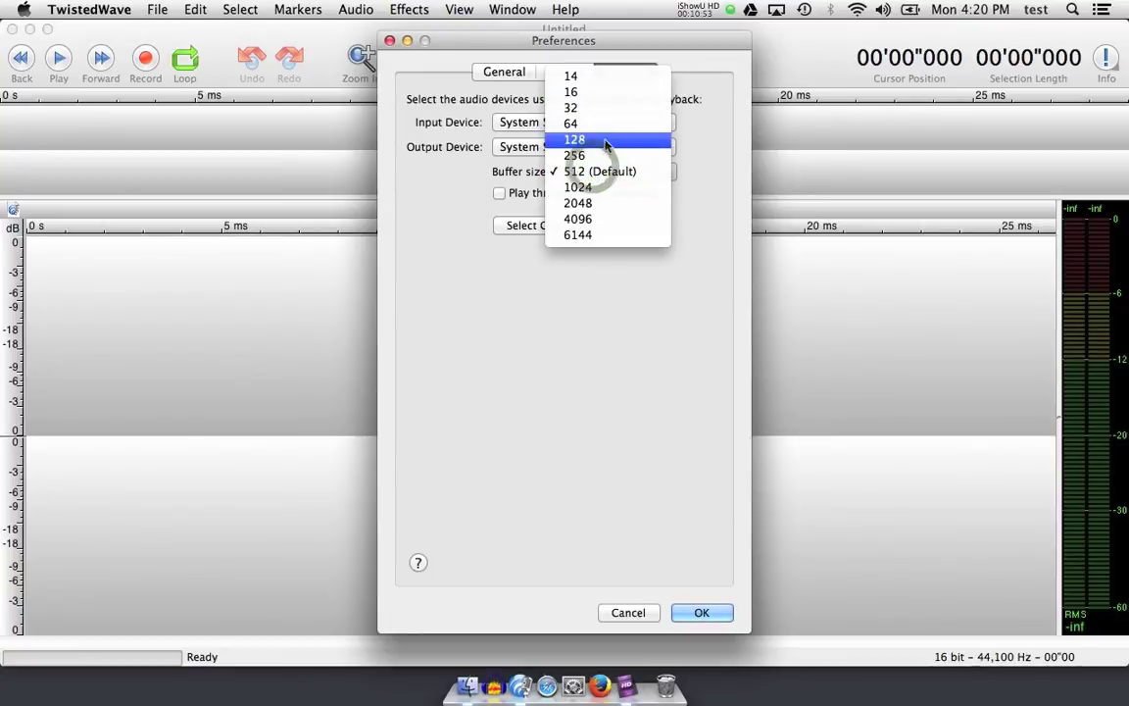
pyautogui.click(591, 297)
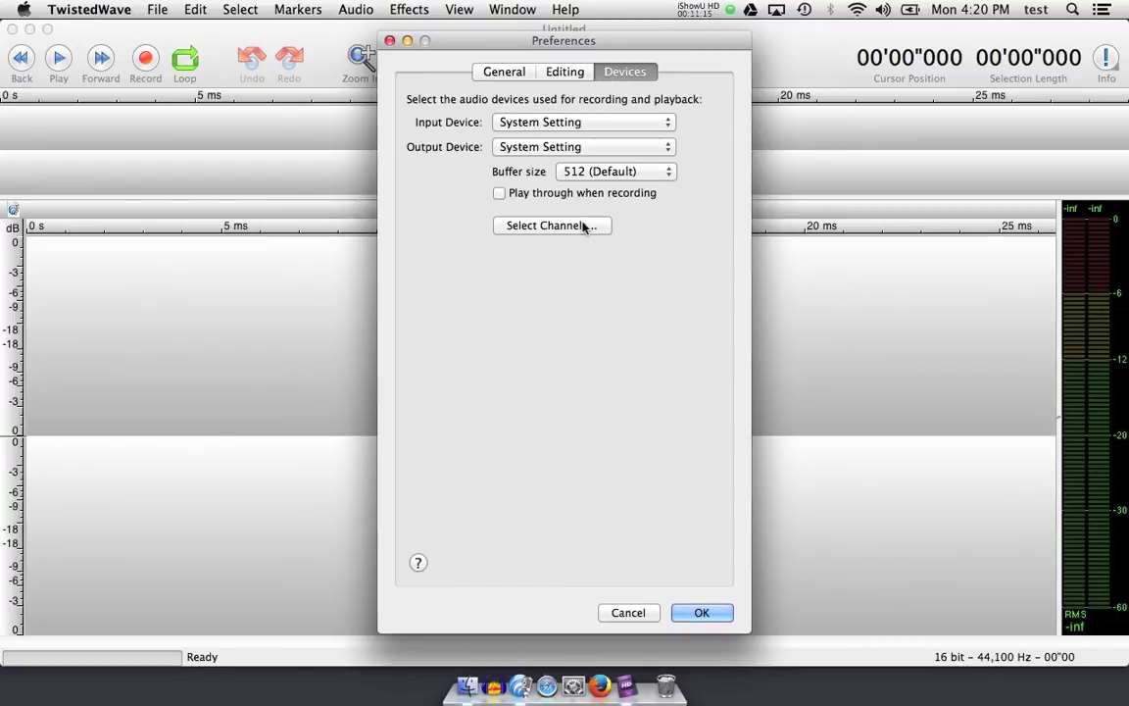
pyautogui.click(587, 225)
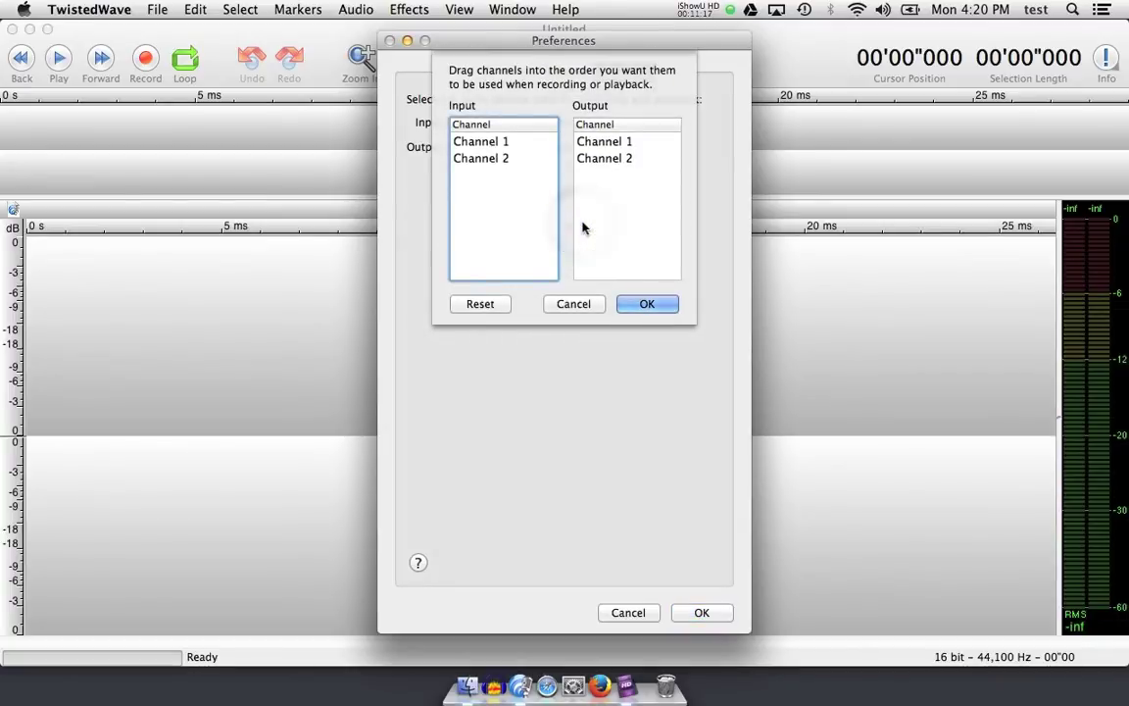
# Pick Channel 1 in the input channel order sheet, then cancel without changes.
pyautogui.click(493, 143)
pyautogui.click(494, 142)
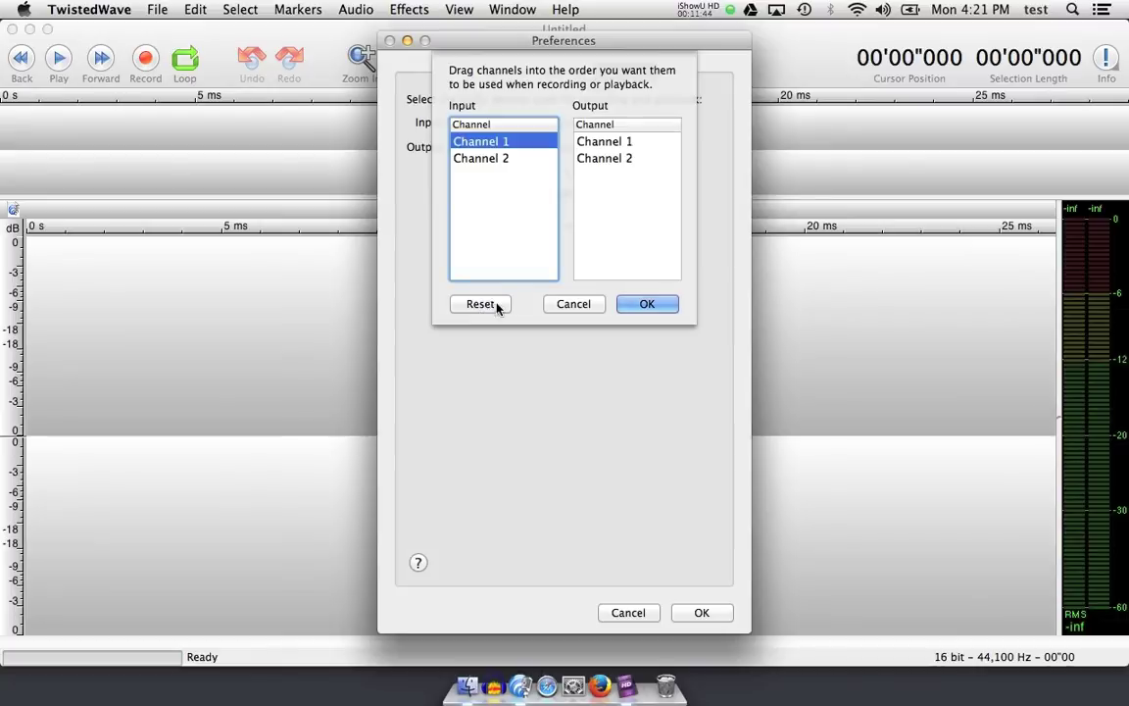
pyautogui.click(573, 304)
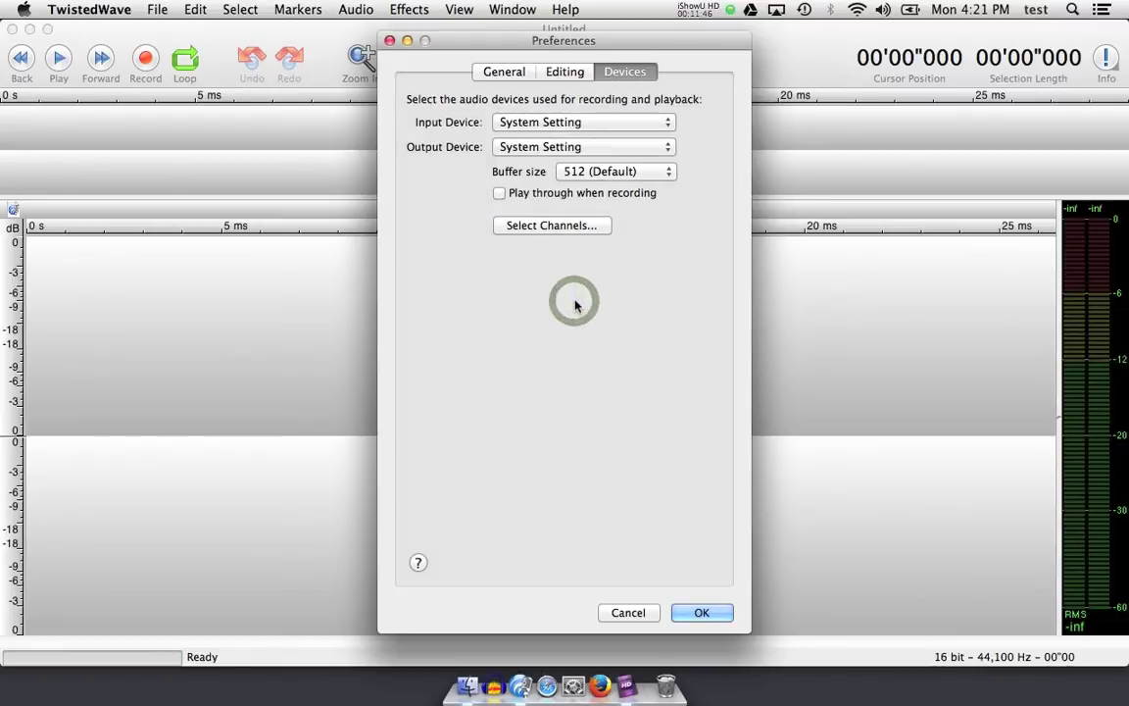
# Close Preferences, convert the untitled document to mono, and start recording.
pyautogui.click(684, 613)
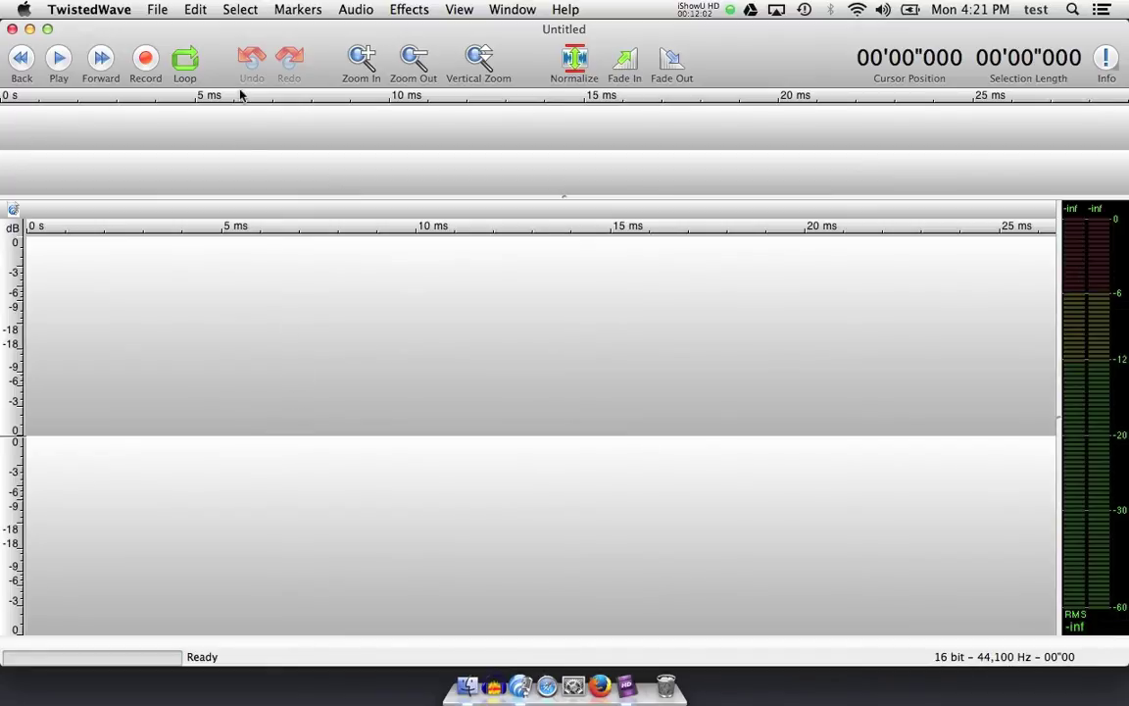
pyautogui.click(194, 10)
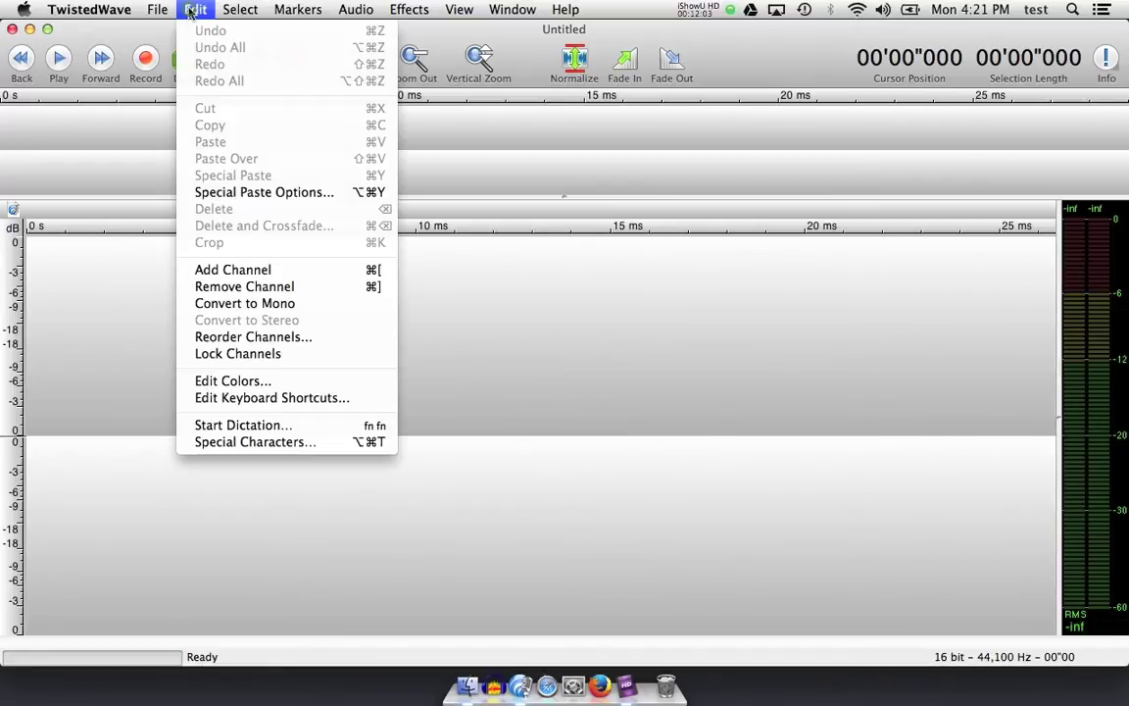
pyautogui.click(215, 306)
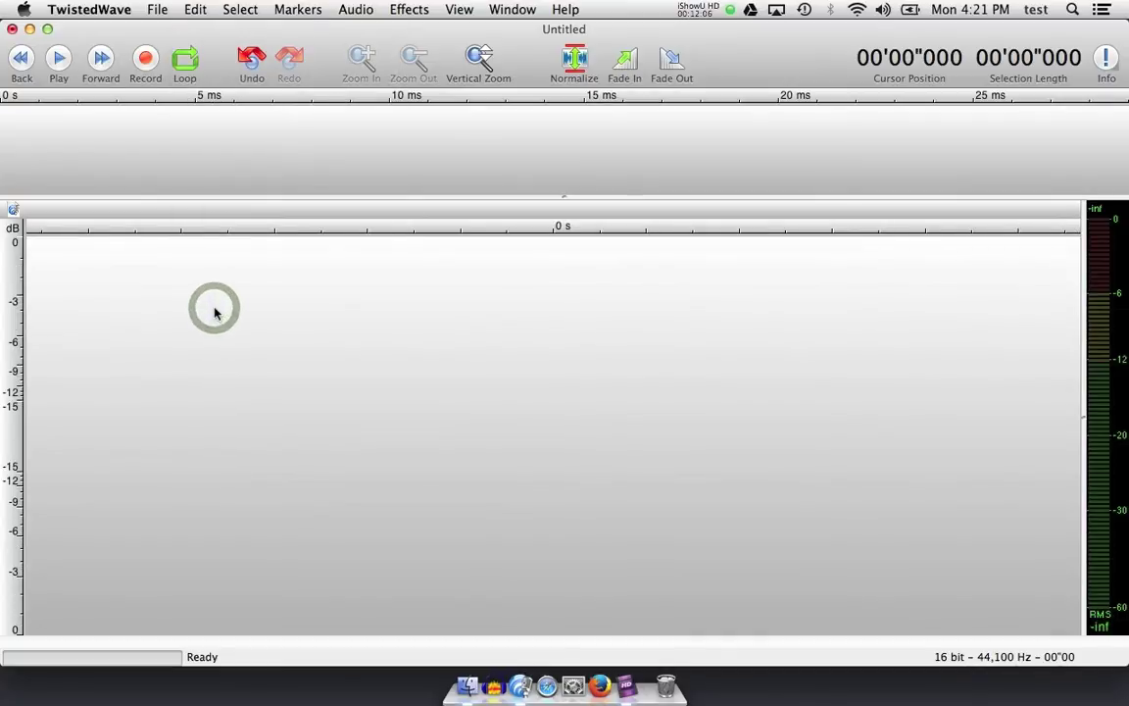
pyautogui.click(145, 56)
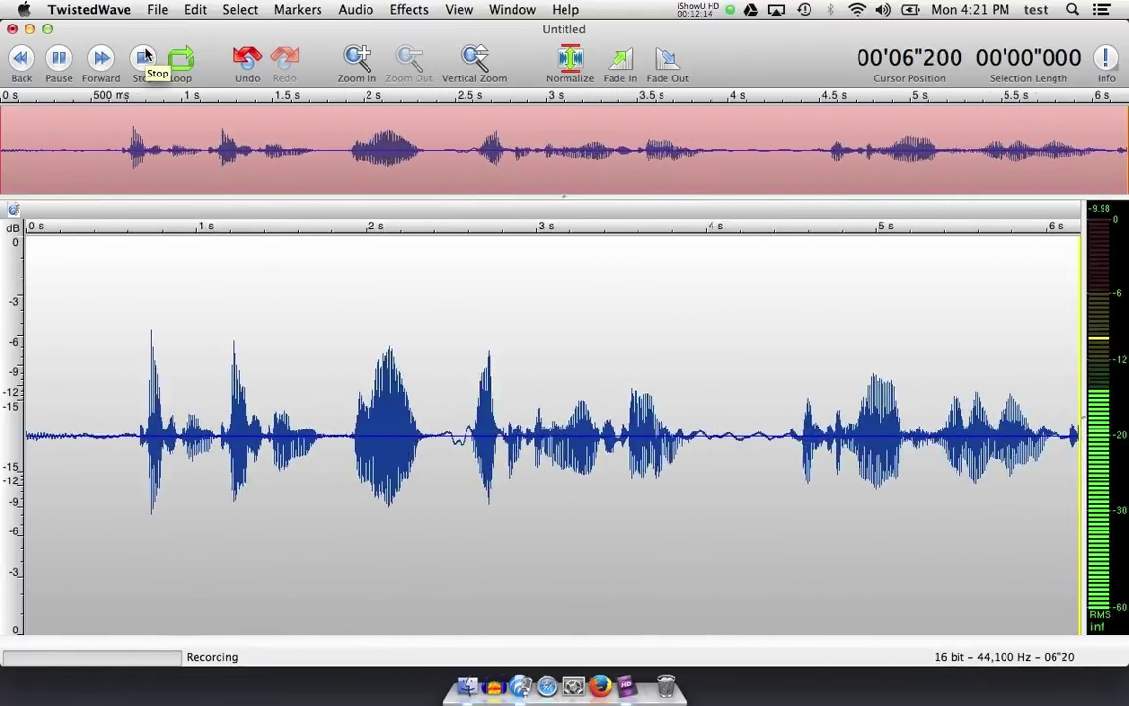
# Stop the recording at 7.66 seconds and place the playhead near 3.1 seconds.
pyautogui.click(144, 57)
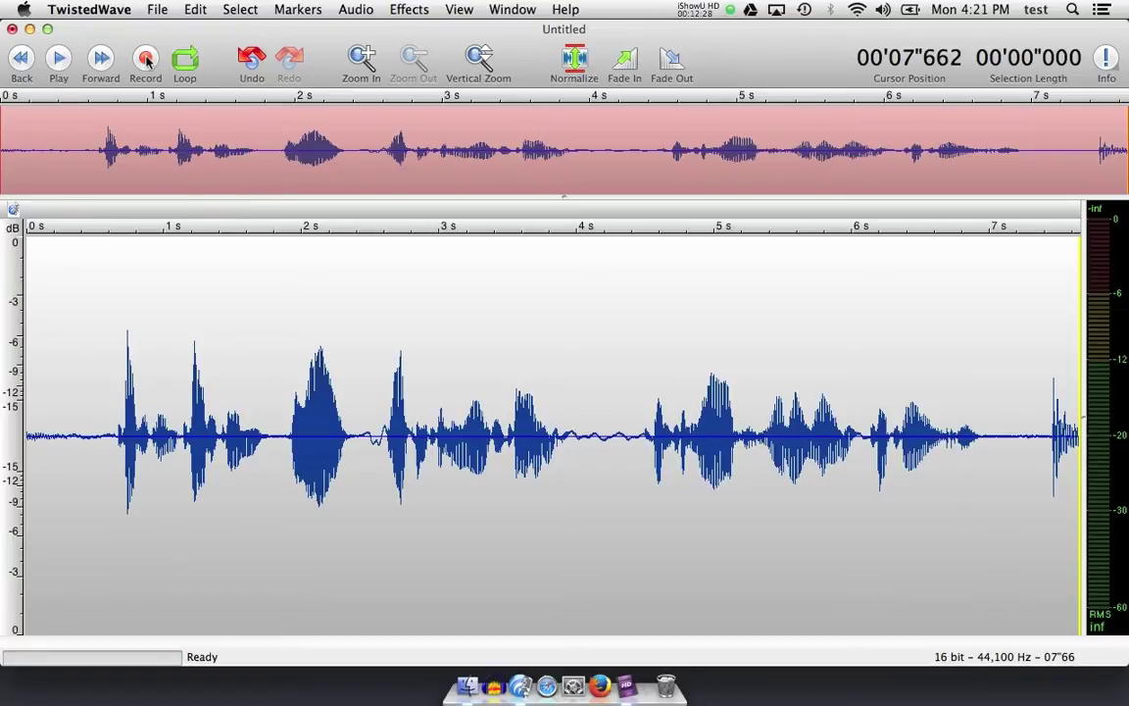
pyautogui.click(457, 276)
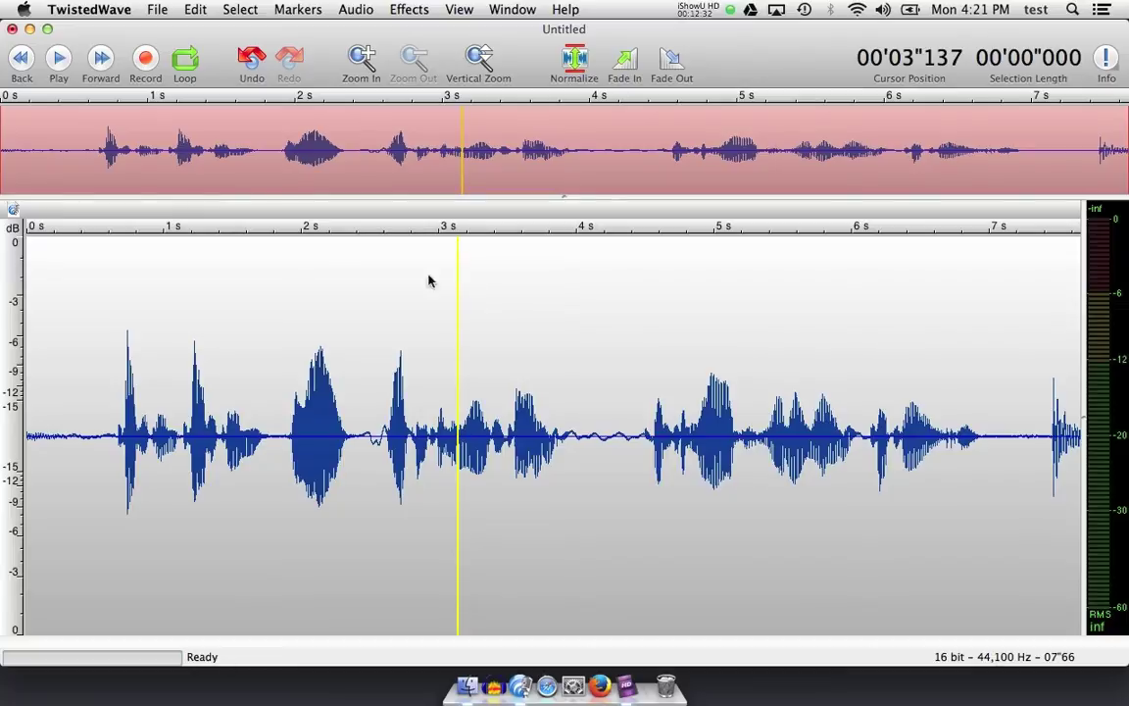
# Move the playhead to the start of the recording, then to its end.
pyautogui.click(24, 59)
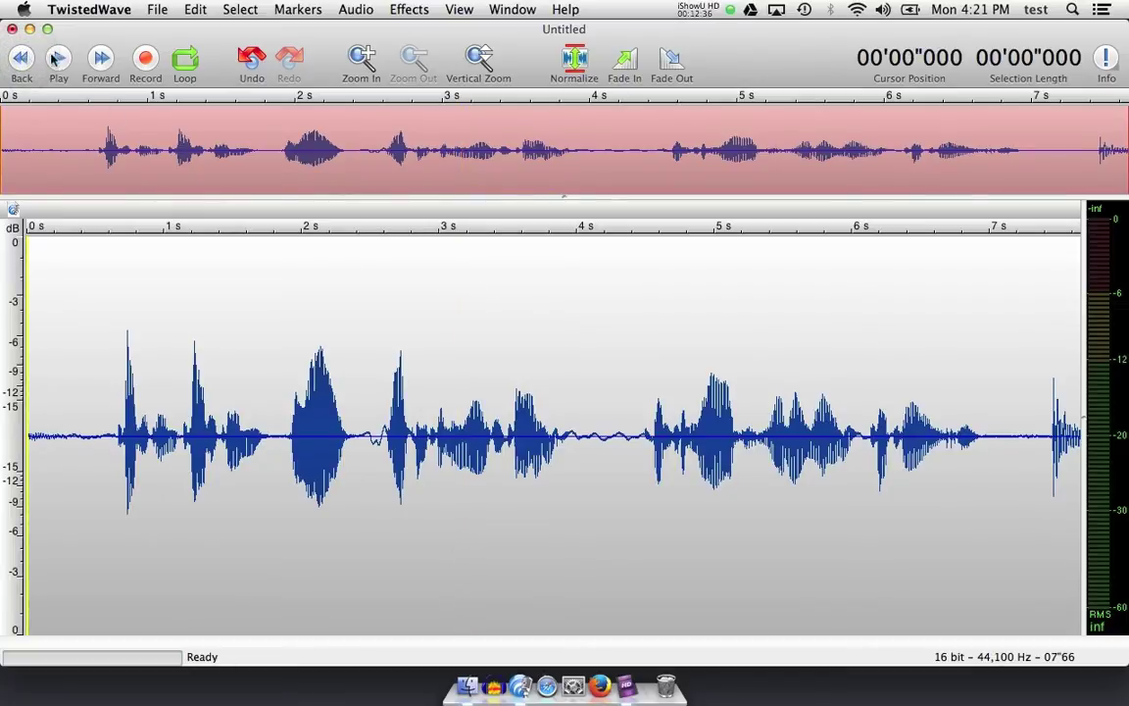
pyautogui.click(104, 60)
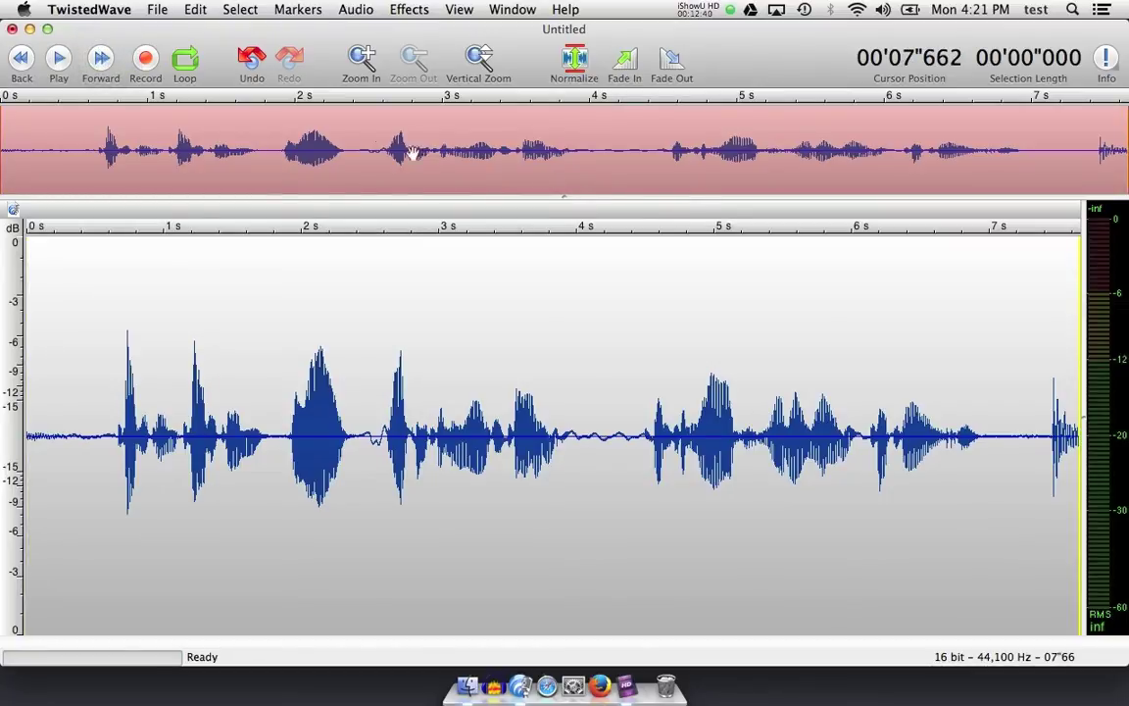
pyautogui.click(1071, 313)
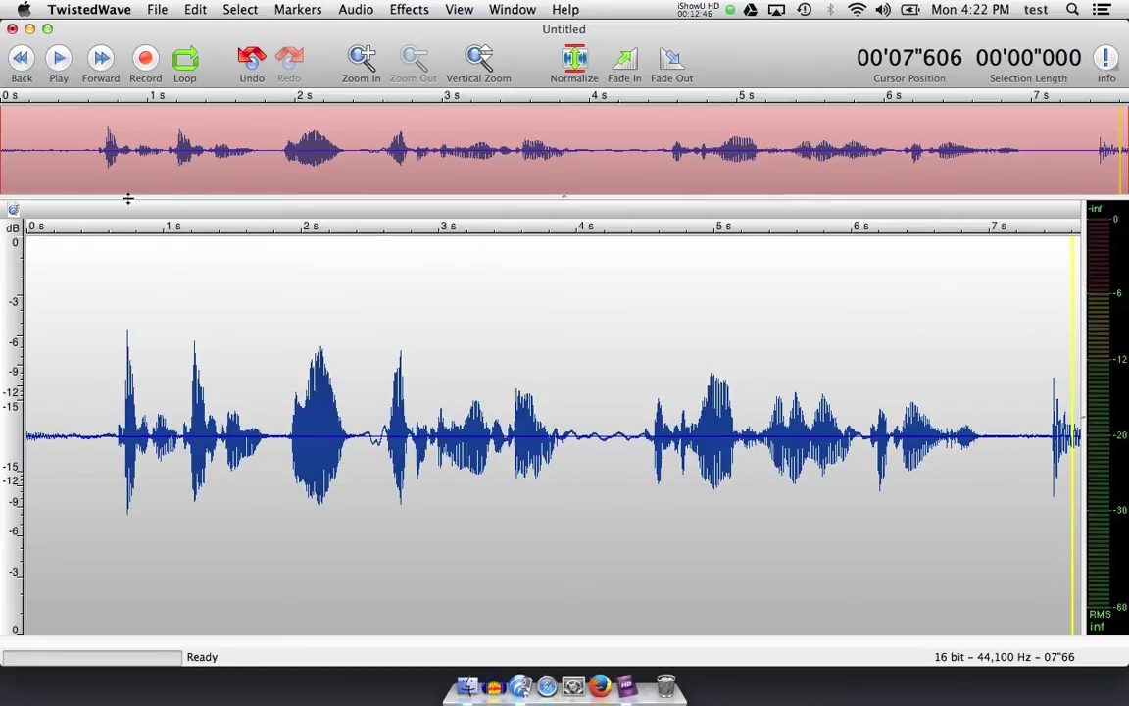
# Record a new take inserted at about 1.1 s, then select the audio from 3.5 to 4.9 s.
pyautogui.click(180, 284)
pyautogui.click(59, 59)
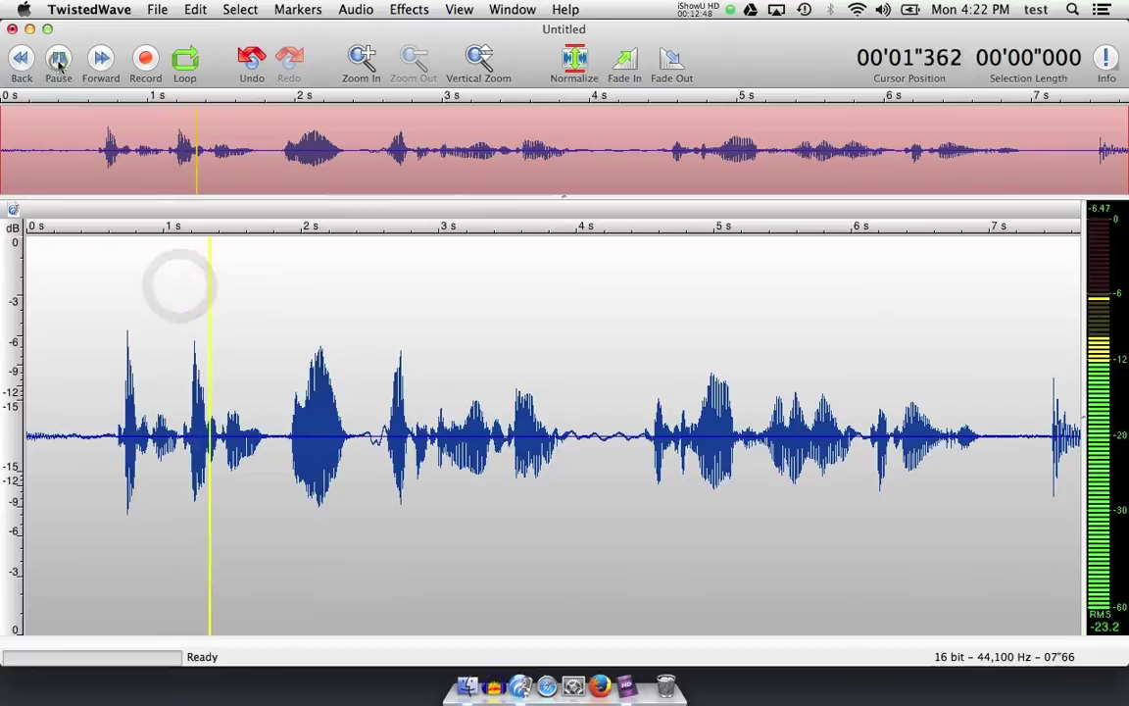
pyautogui.click(59, 58)
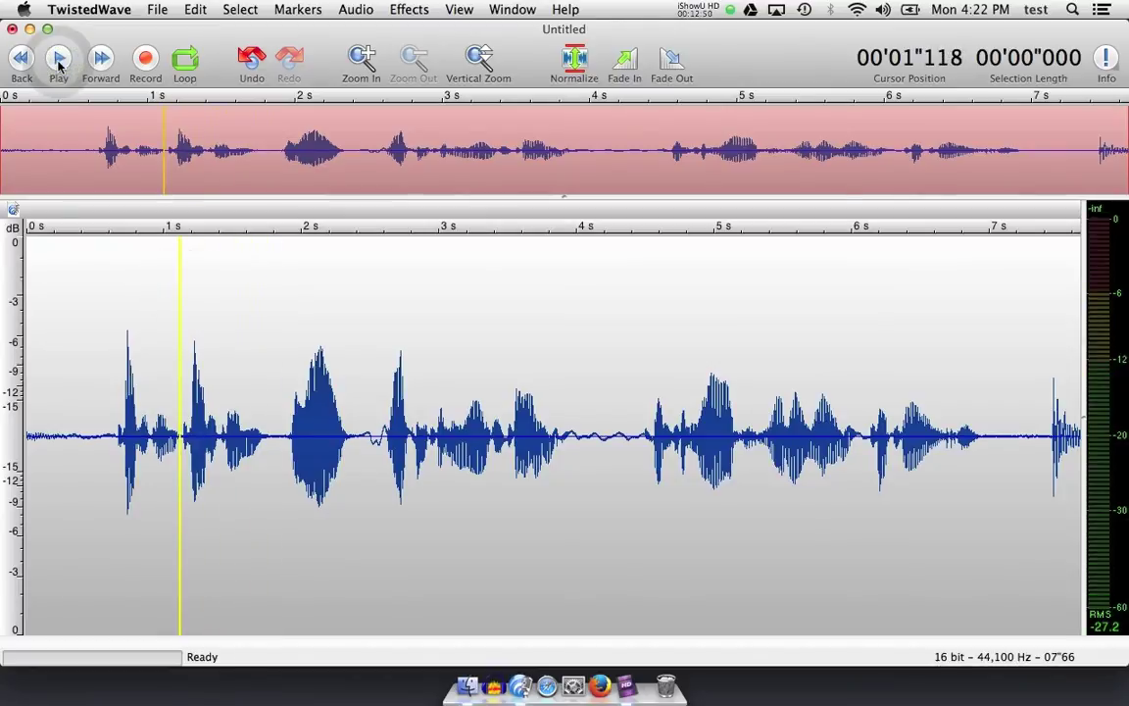
pyautogui.click(144, 61)
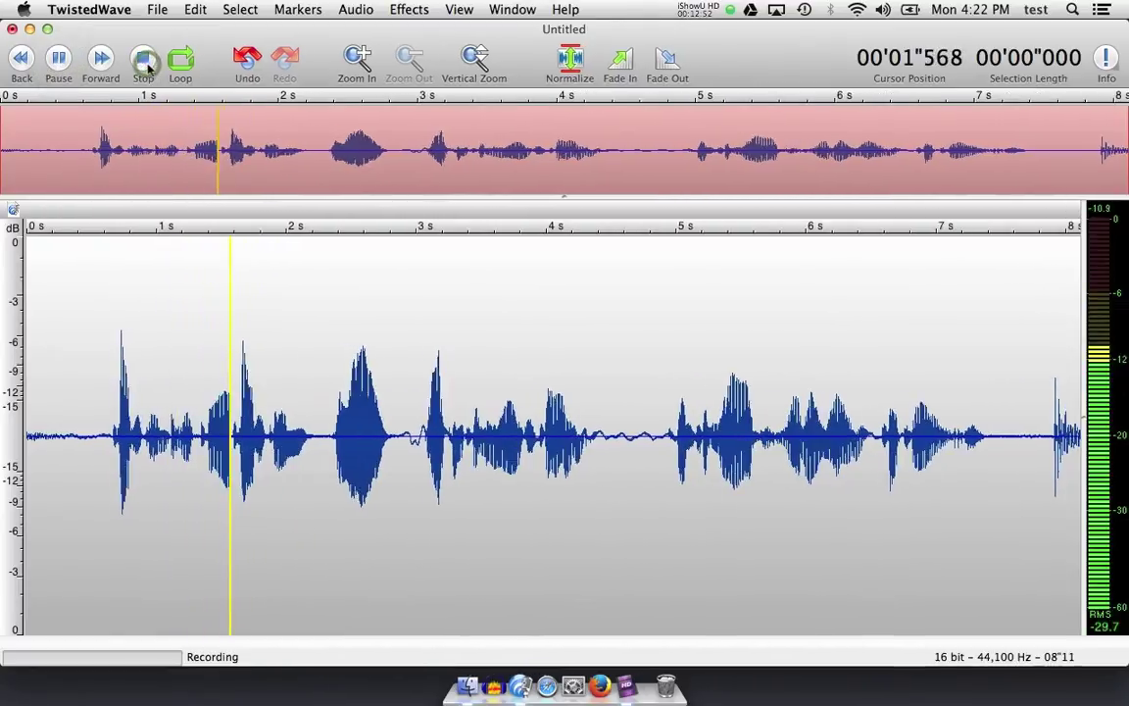
pyautogui.click(145, 62)
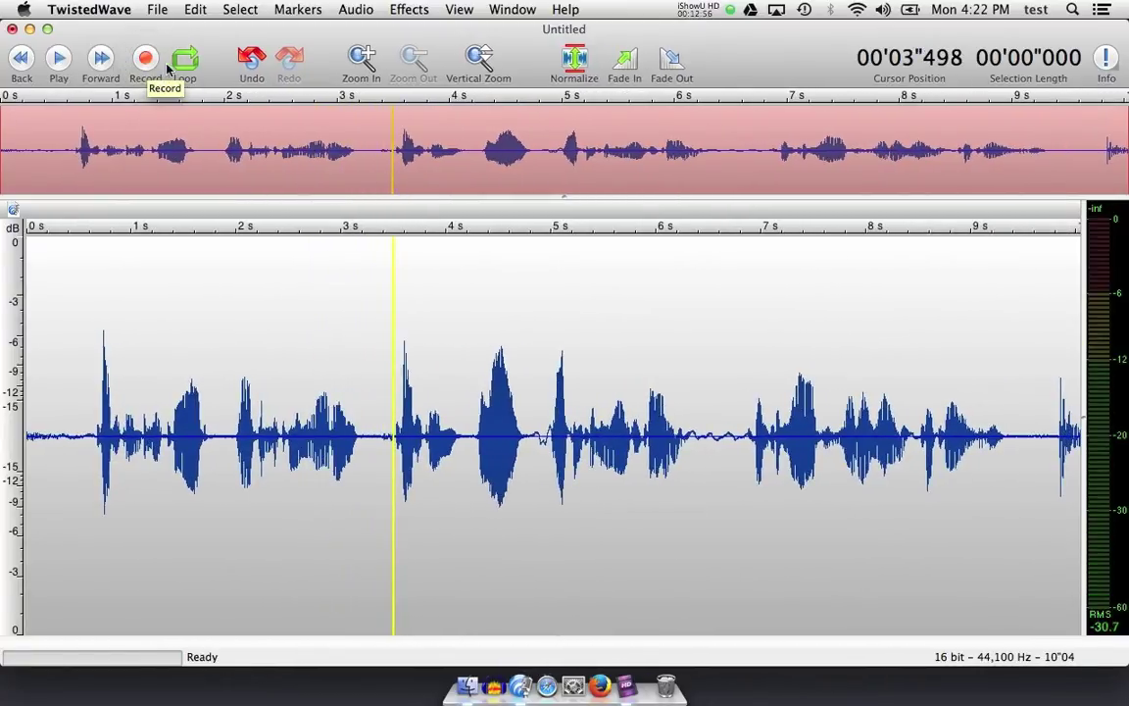
pyautogui.moveTo(389, 398); pyautogui.dragTo(547, 401)
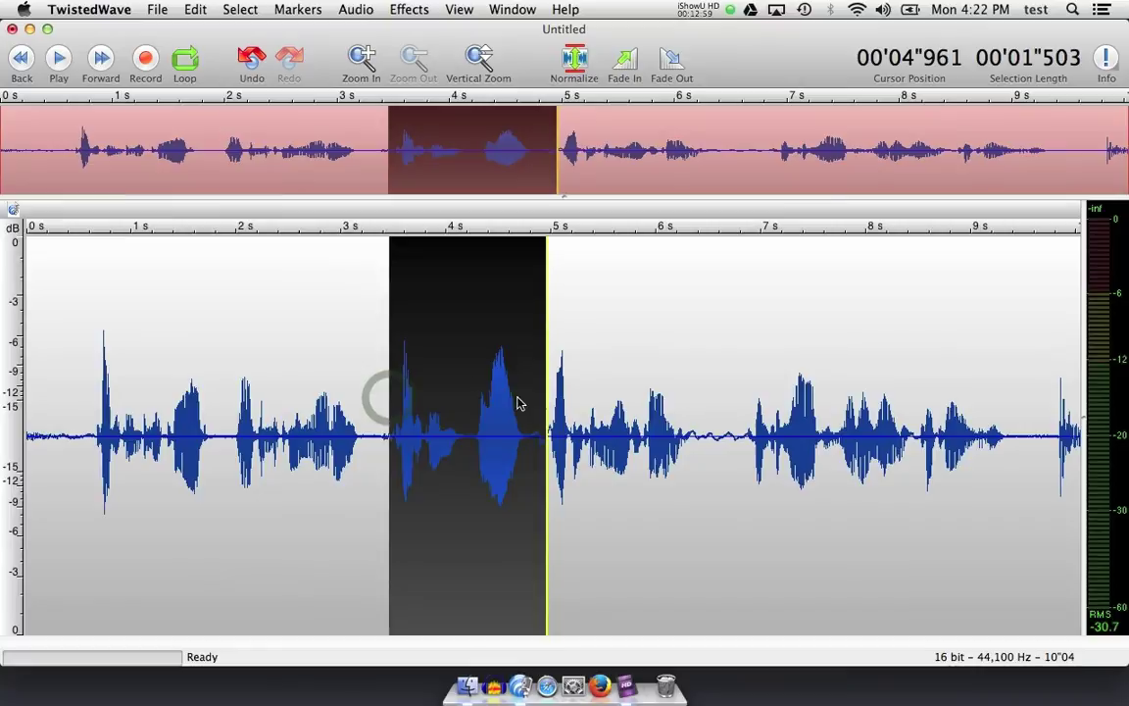
# Audition the selected 3.5–4.9 s audio a few times and toggle looping.
pyautogui.click(197, 81)
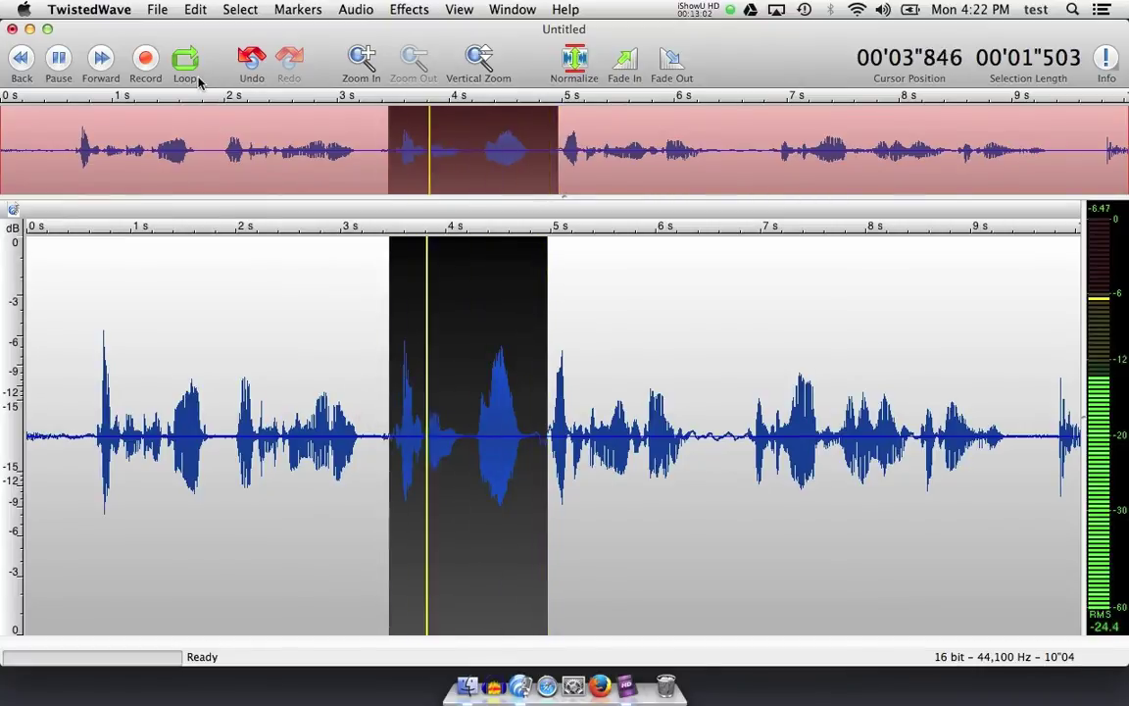
pyautogui.click(197, 80)
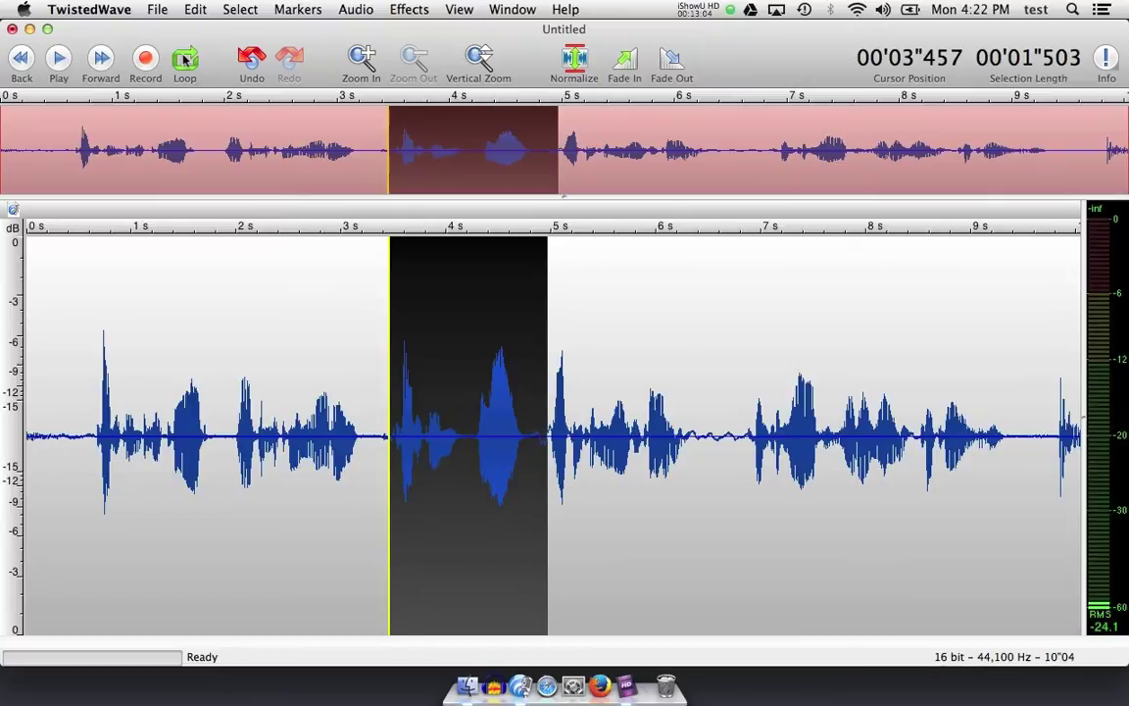
pyautogui.click(186, 60)
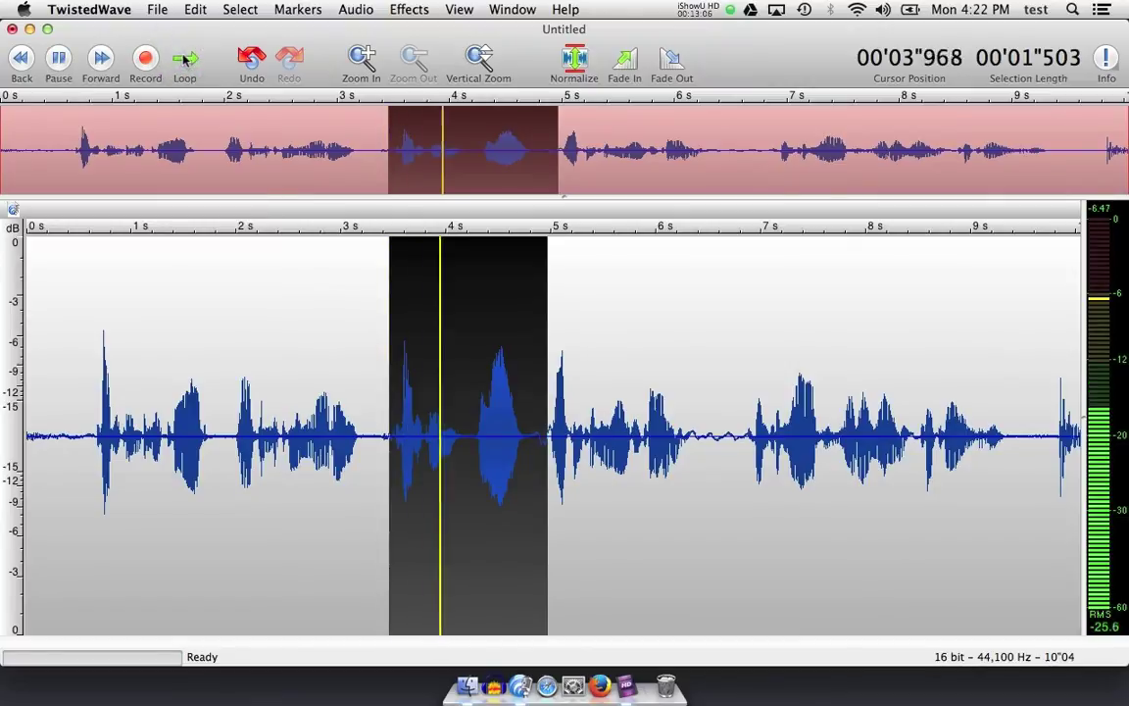
pyautogui.click(185, 60)
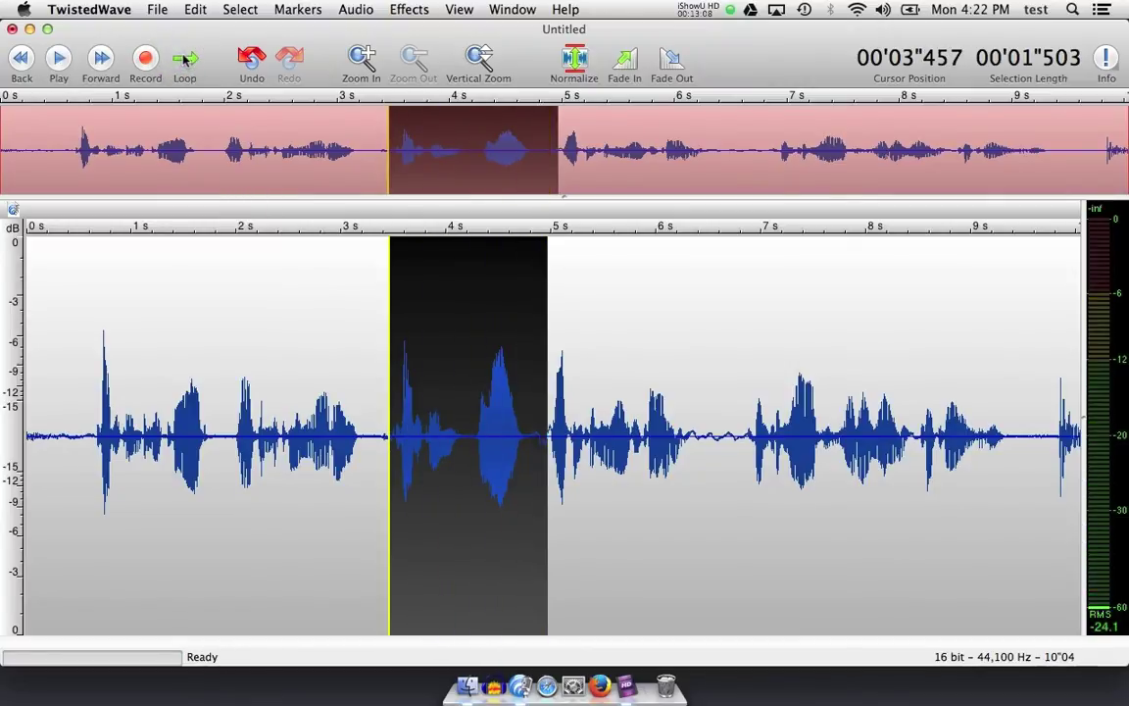
pyautogui.click(185, 60)
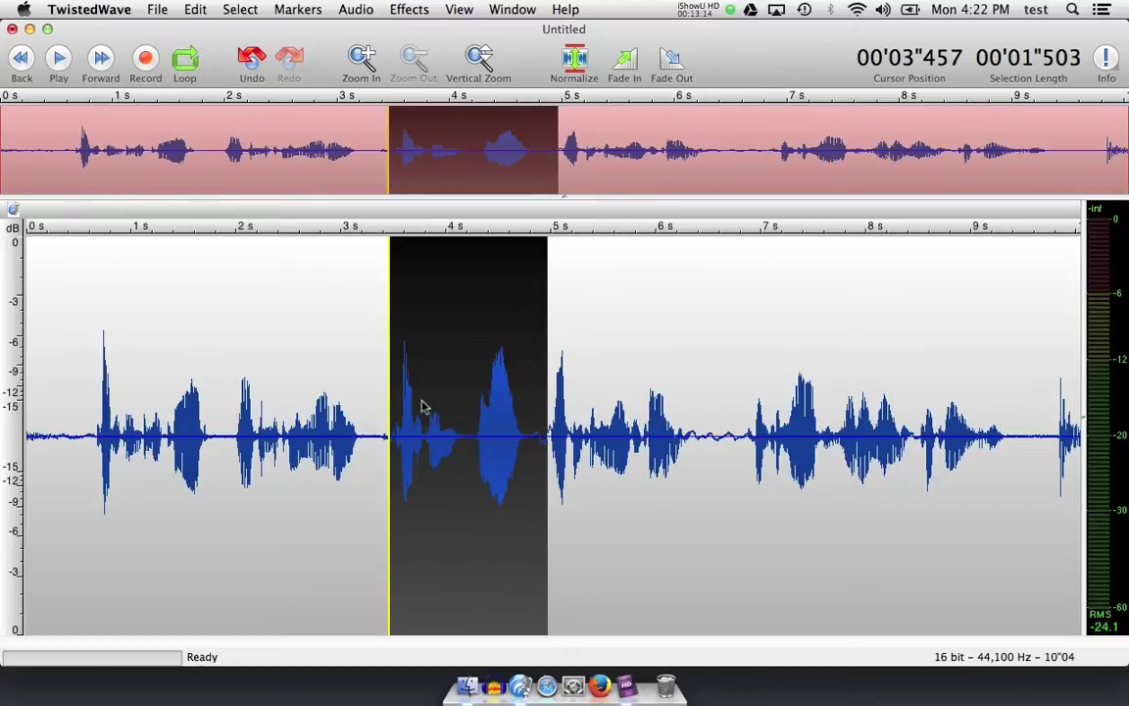
# Undo the inserted recording, redo it, then undo it again to restore 7.66 s.
pyautogui.click(252, 61)
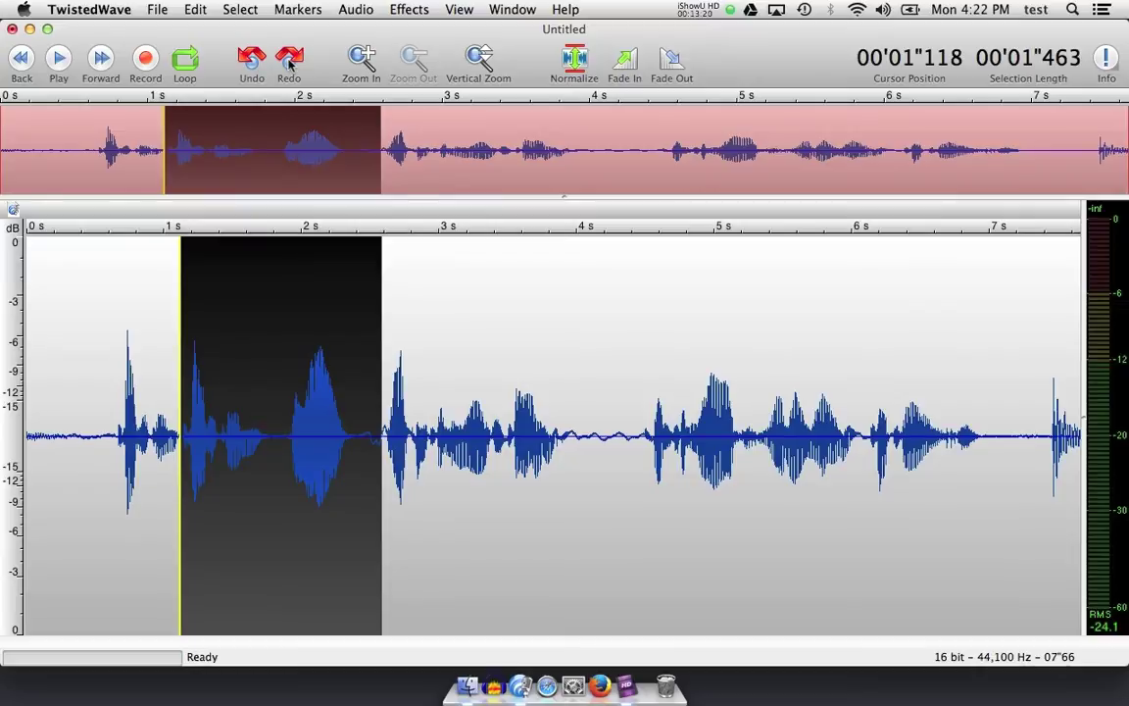
pyautogui.click(288, 61)
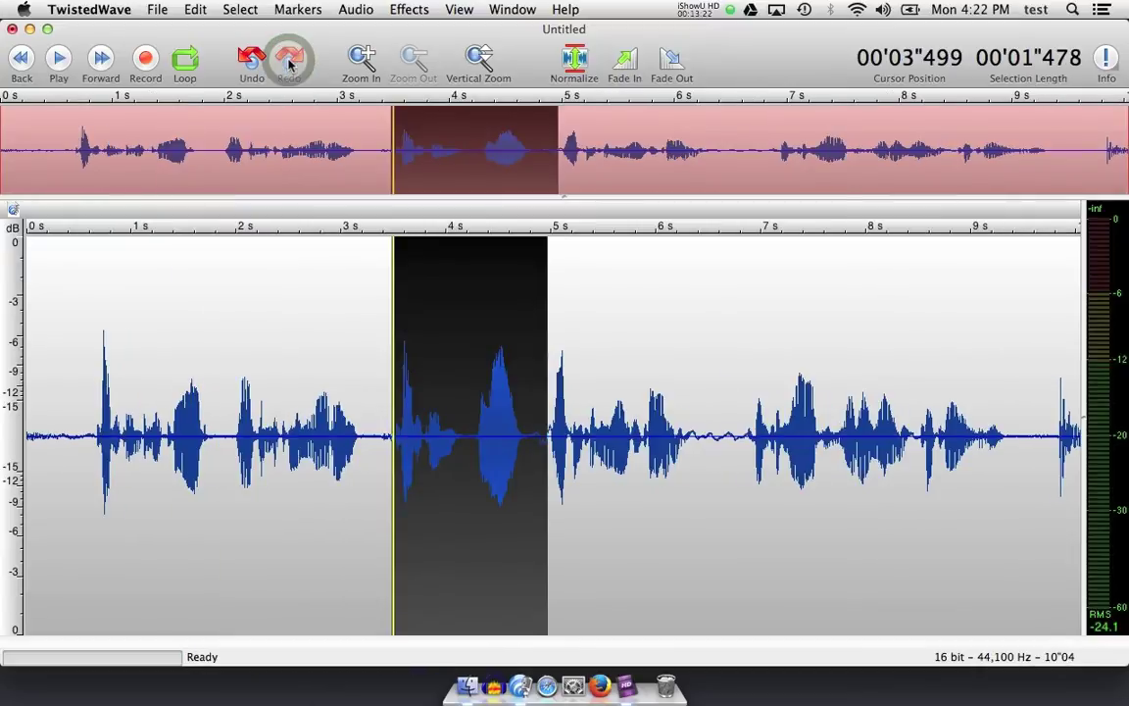
pyautogui.click(253, 61)
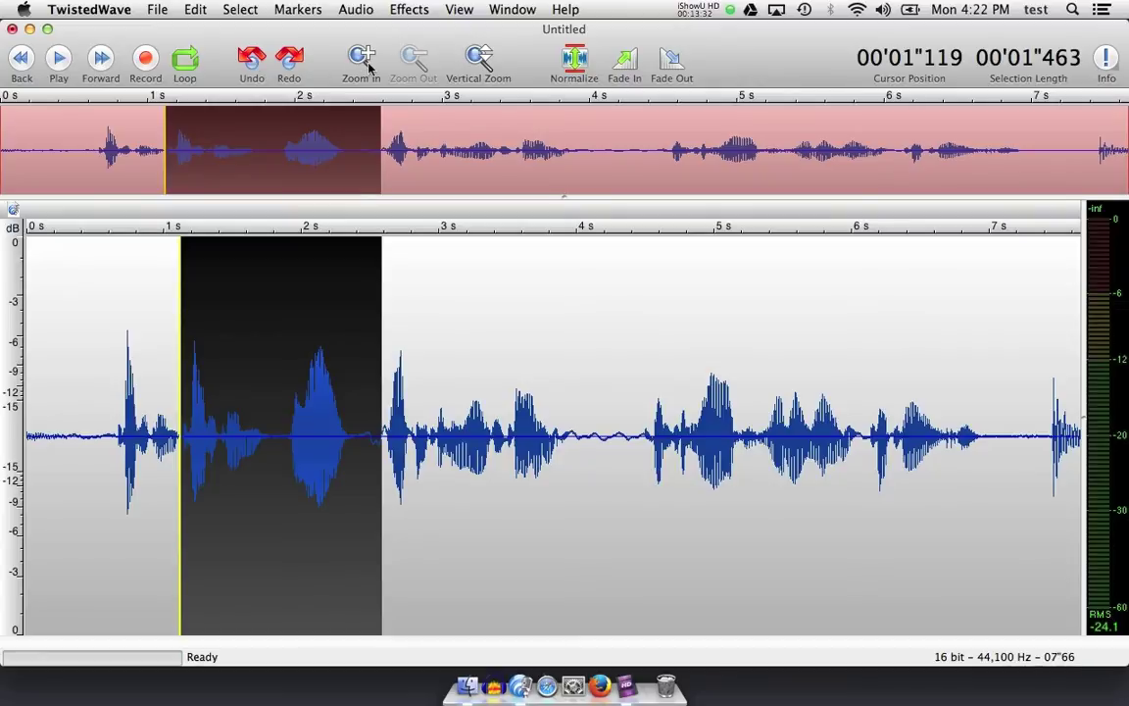
# Place the playhead near 3.08 s and zoom in four steps around it.
pyautogui.click(450, 346)
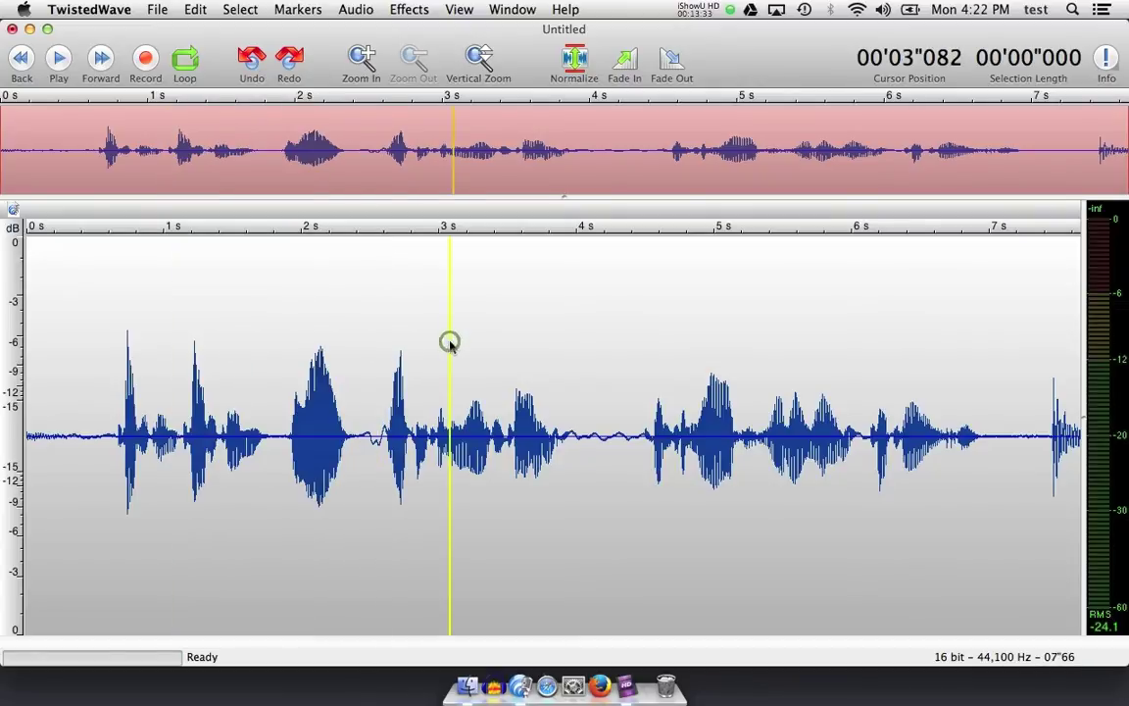
pyautogui.click(363, 54)
pyautogui.click(363, 54)
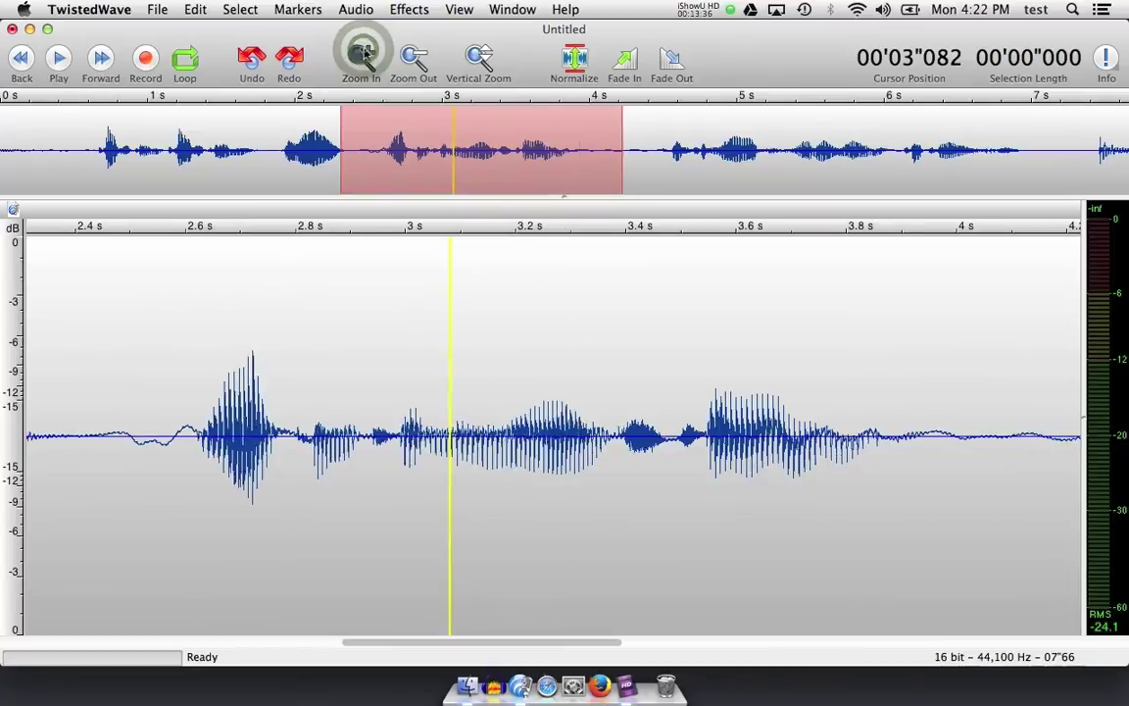
pyautogui.click(363, 54)
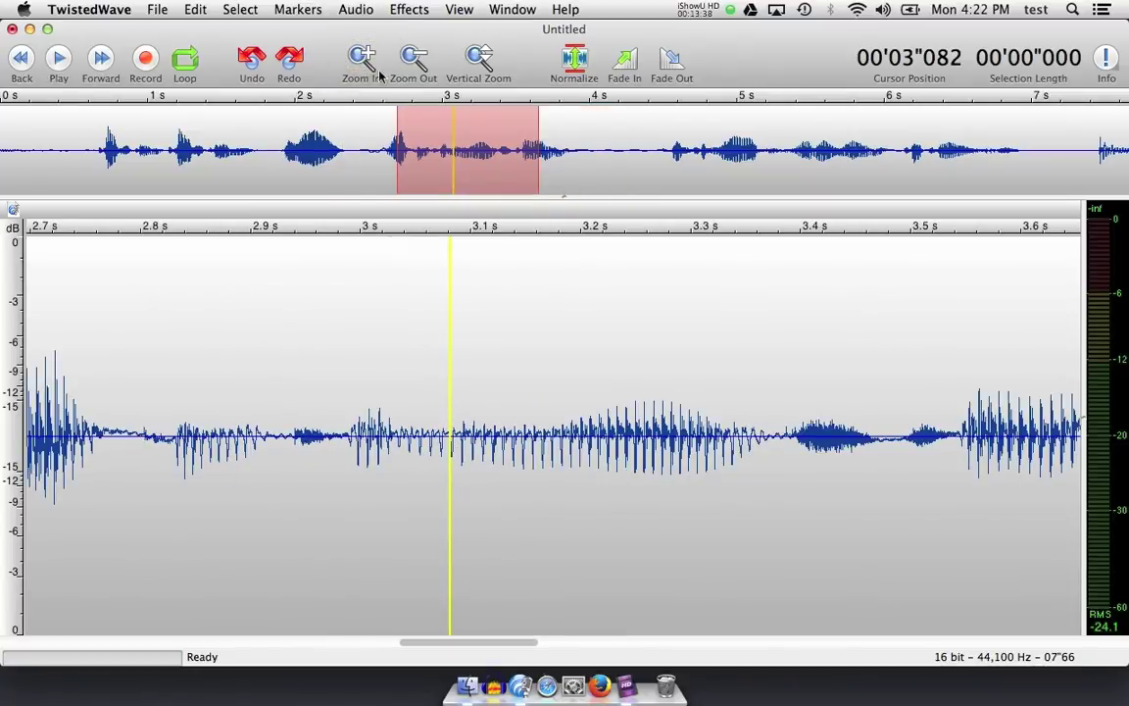
pyautogui.click(362, 57)
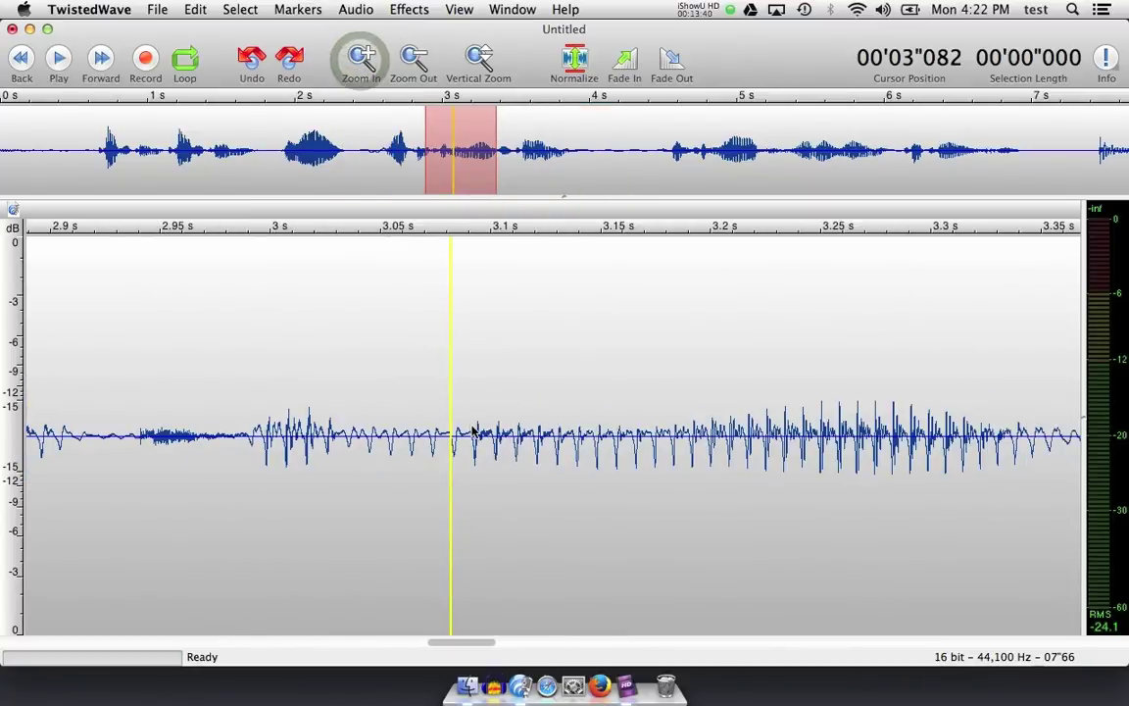
# Zoom out to the whole file, then zoom back in three steps.
pyautogui.click(412, 59)
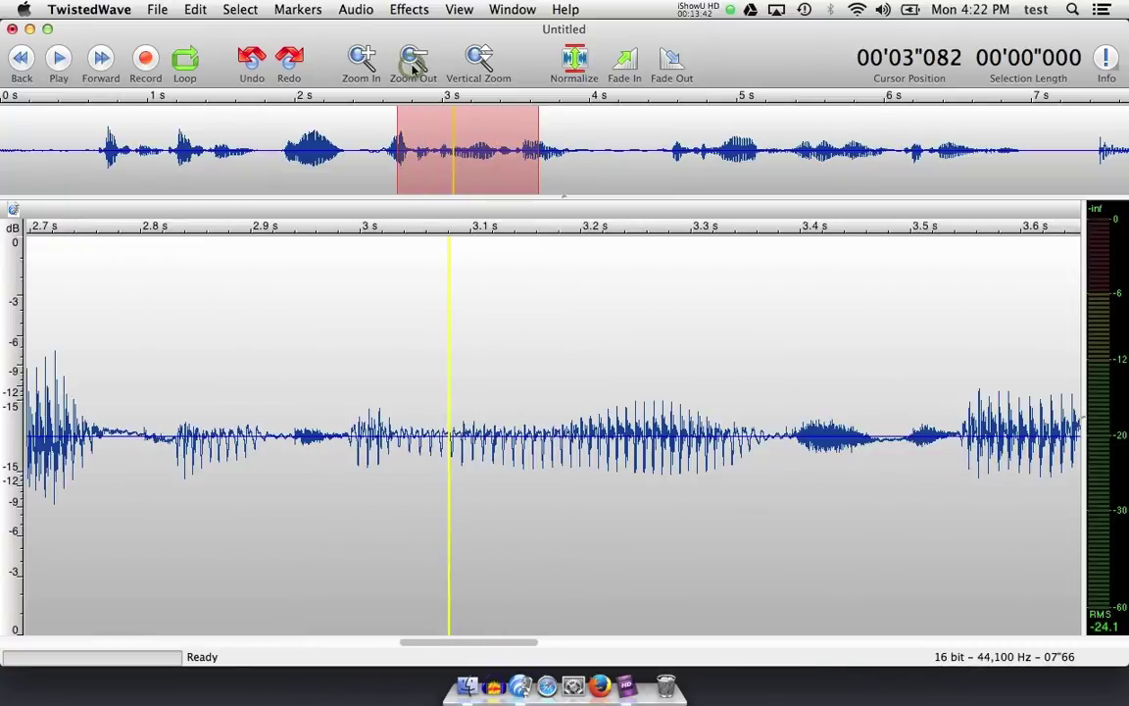
pyautogui.click(411, 61)
pyautogui.click(413, 63)
pyautogui.click(413, 61)
pyautogui.click(415, 58)
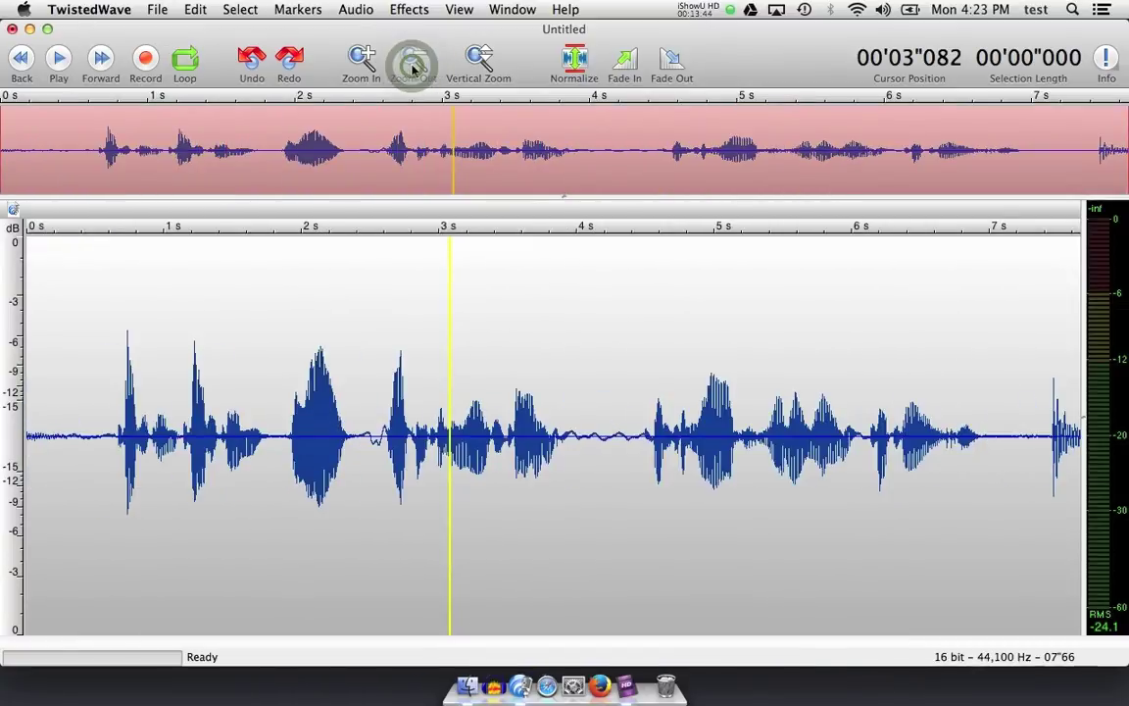
pyautogui.click(361, 61)
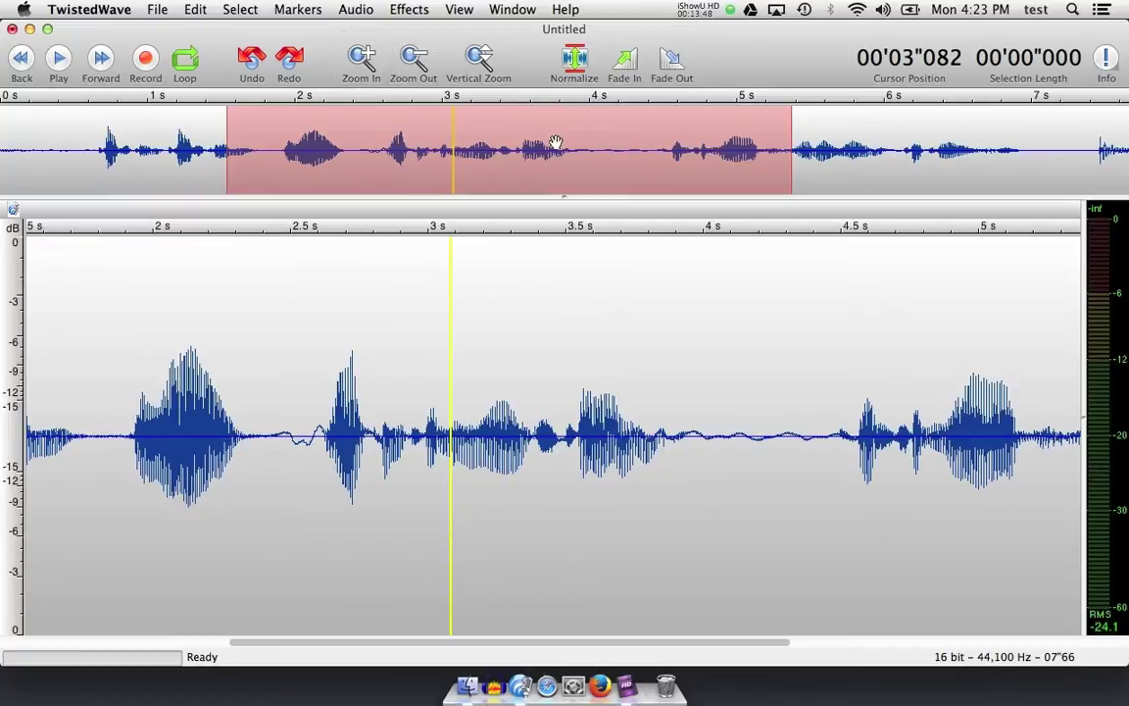
pyautogui.click(357, 61)
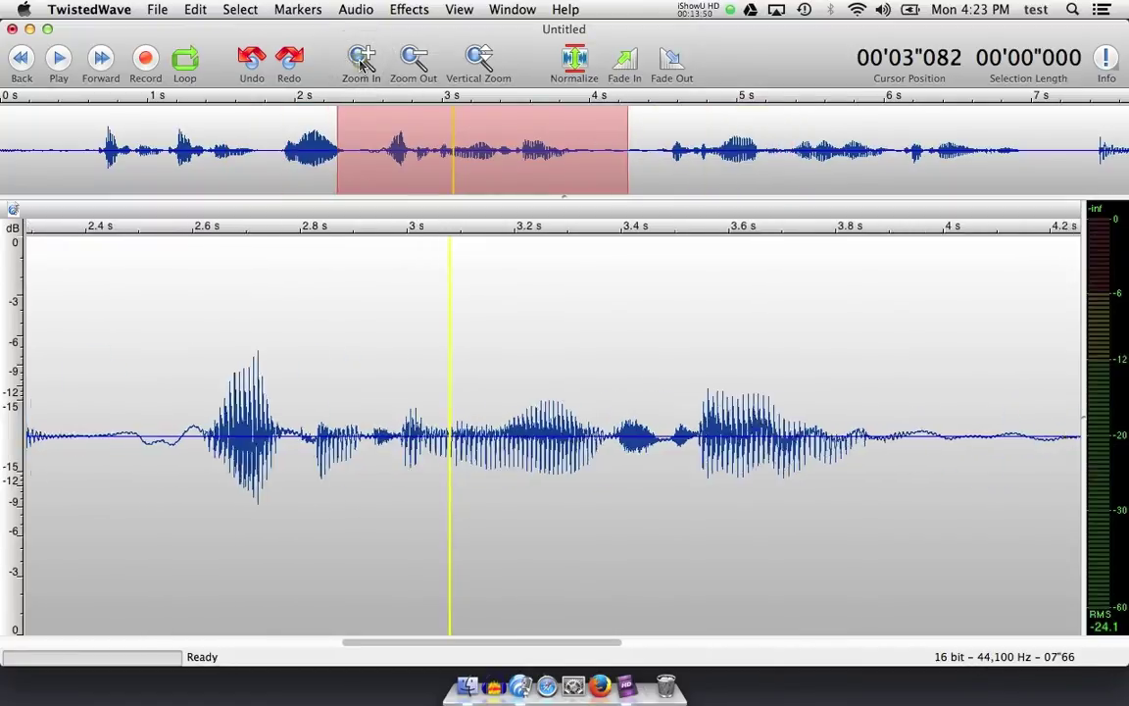
pyautogui.click(357, 61)
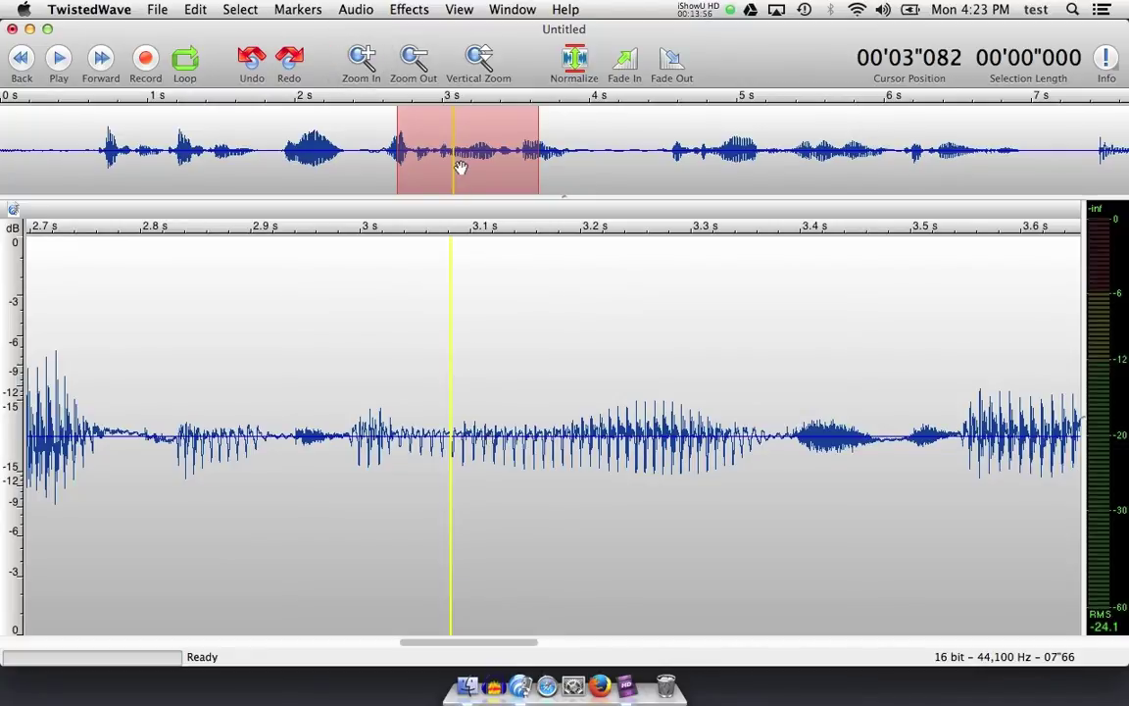
# Scroll to the opening two seconds, zoom out one step, and enlarge the vertical amplitude scale.
pyautogui.moveTo(466, 167); pyautogui.dragTo(128, 155)
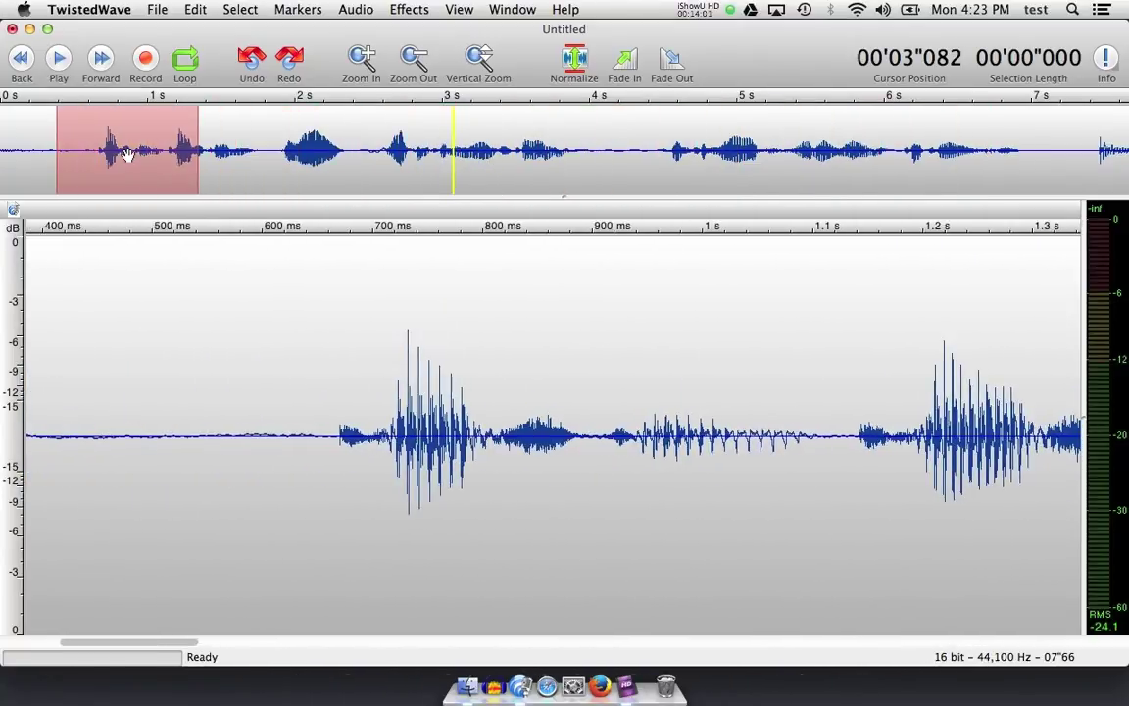
pyautogui.click(416, 61)
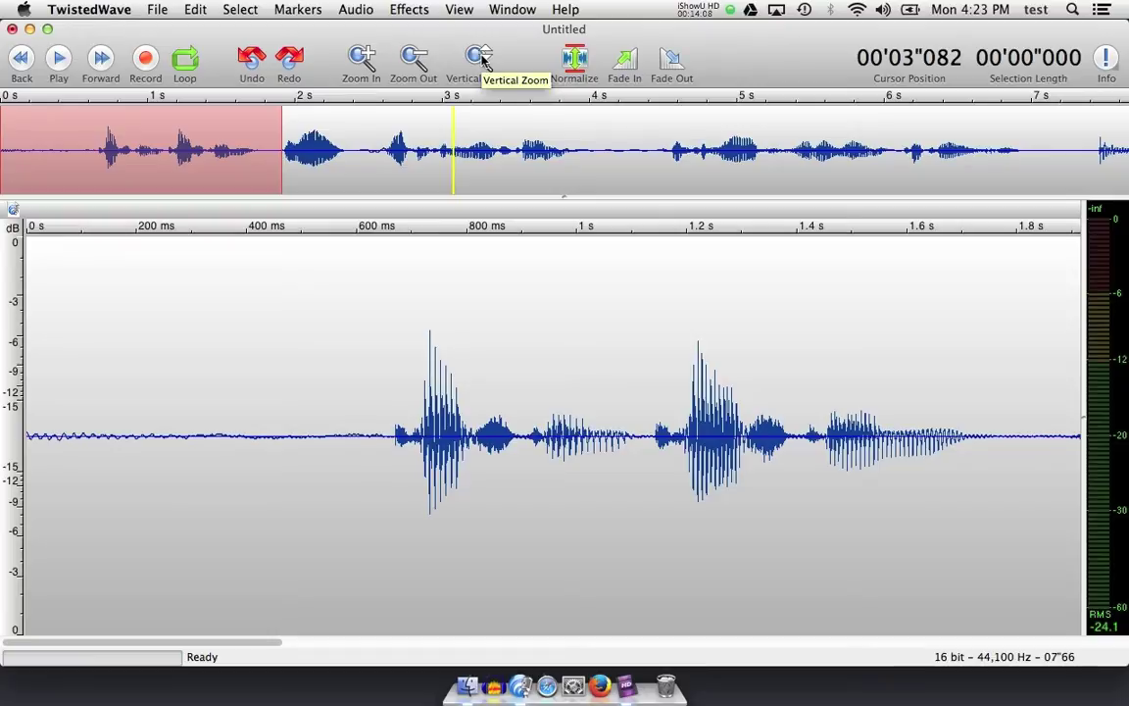
pyautogui.moveTo(482, 60); pyautogui.dragTo(769, 425)
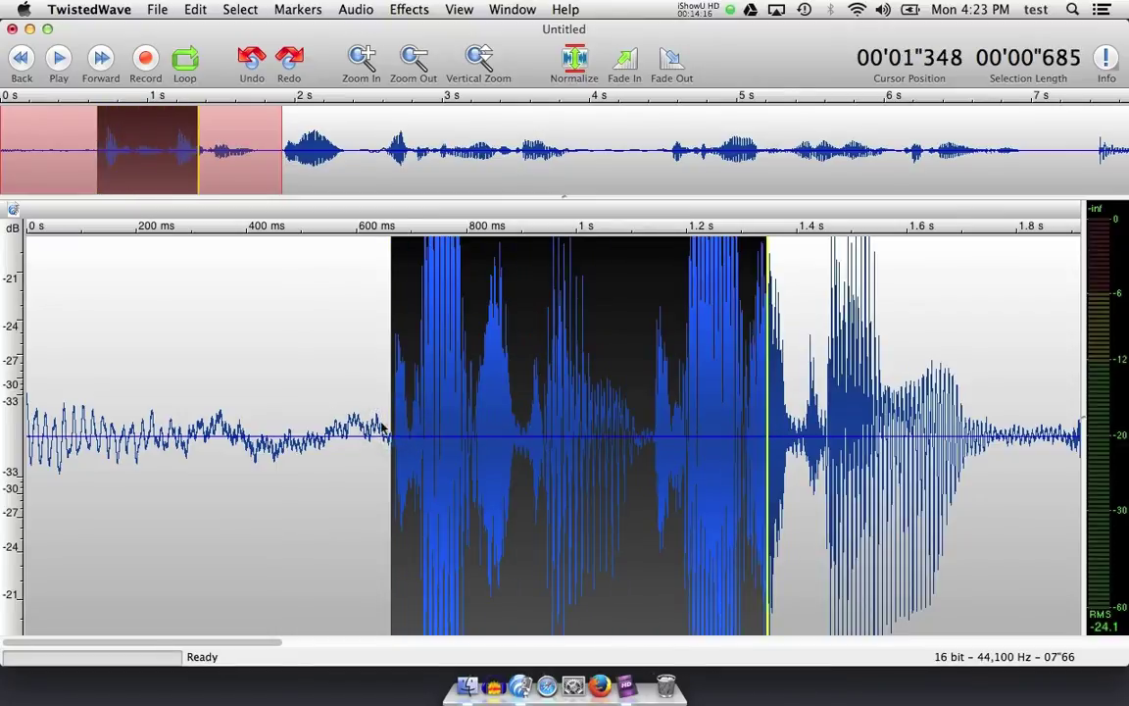
pyautogui.moveTo(382, 426); pyautogui.dragTo(64, 412)
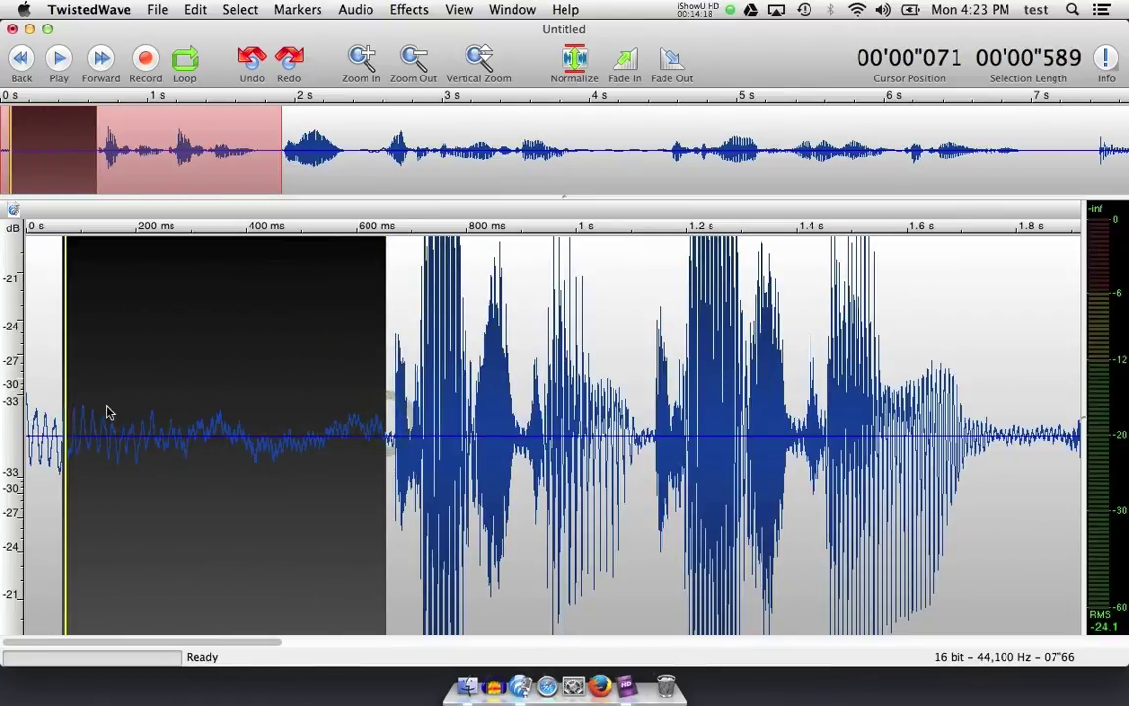
pyautogui.moveTo(142, 414); pyautogui.dragTo(231, 421)
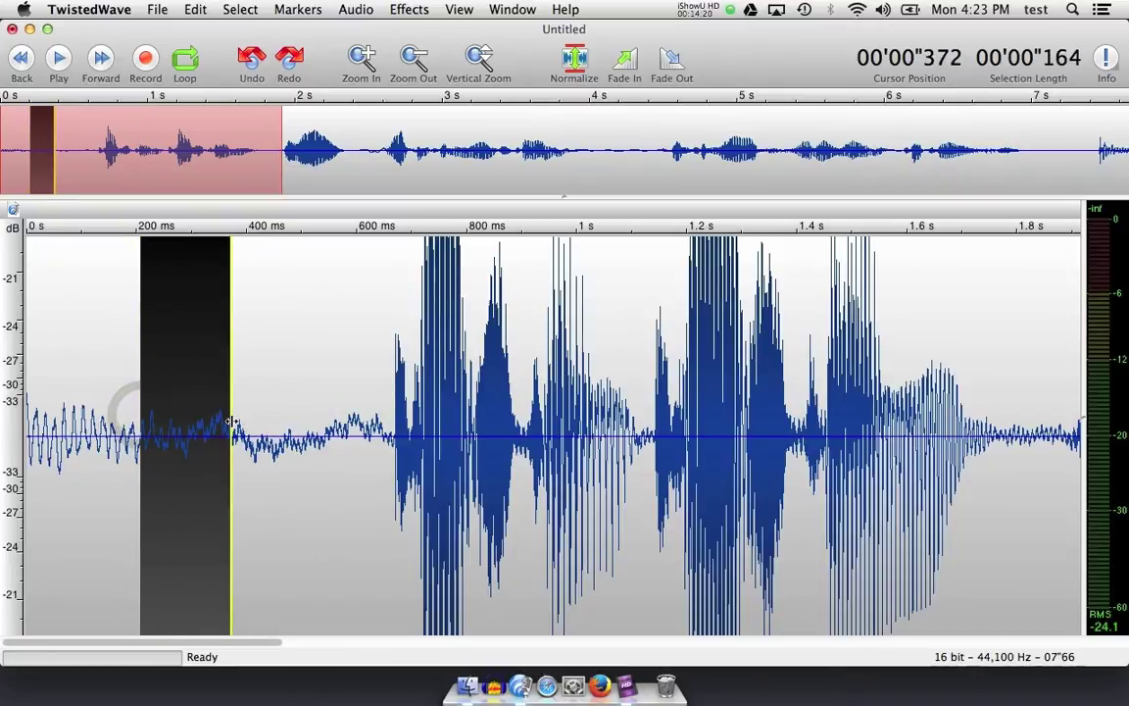
pyautogui.click(310, 374)
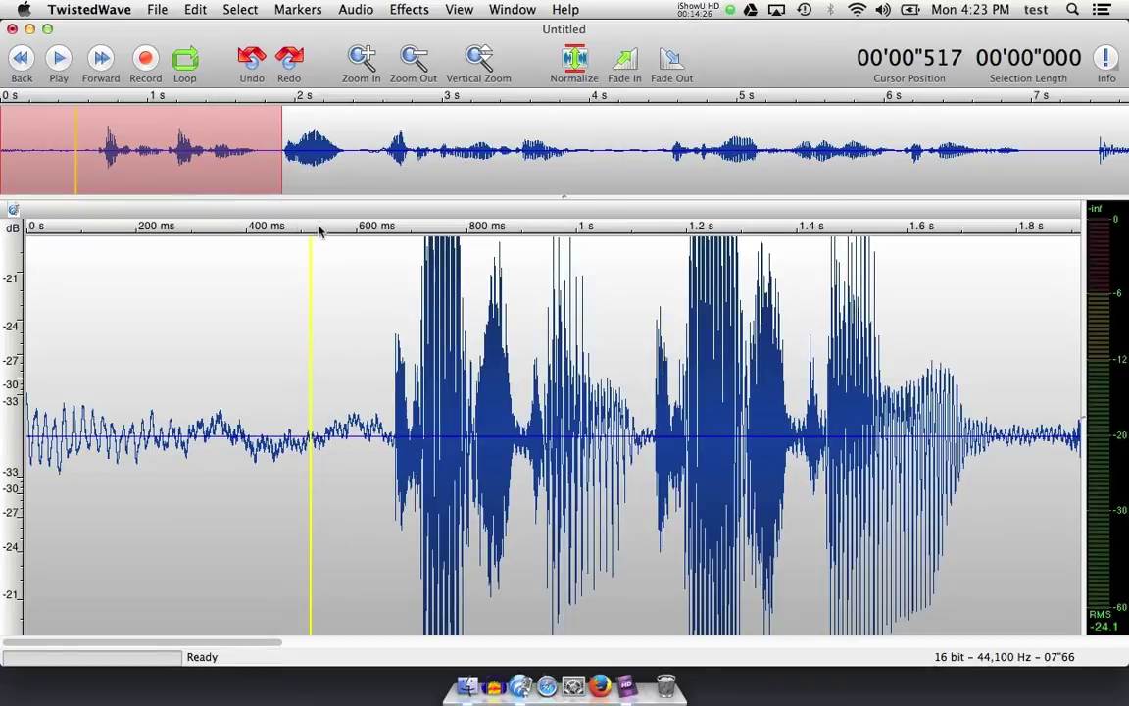
pyautogui.moveTo(335, 225); pyautogui.dragTo(300, 232)
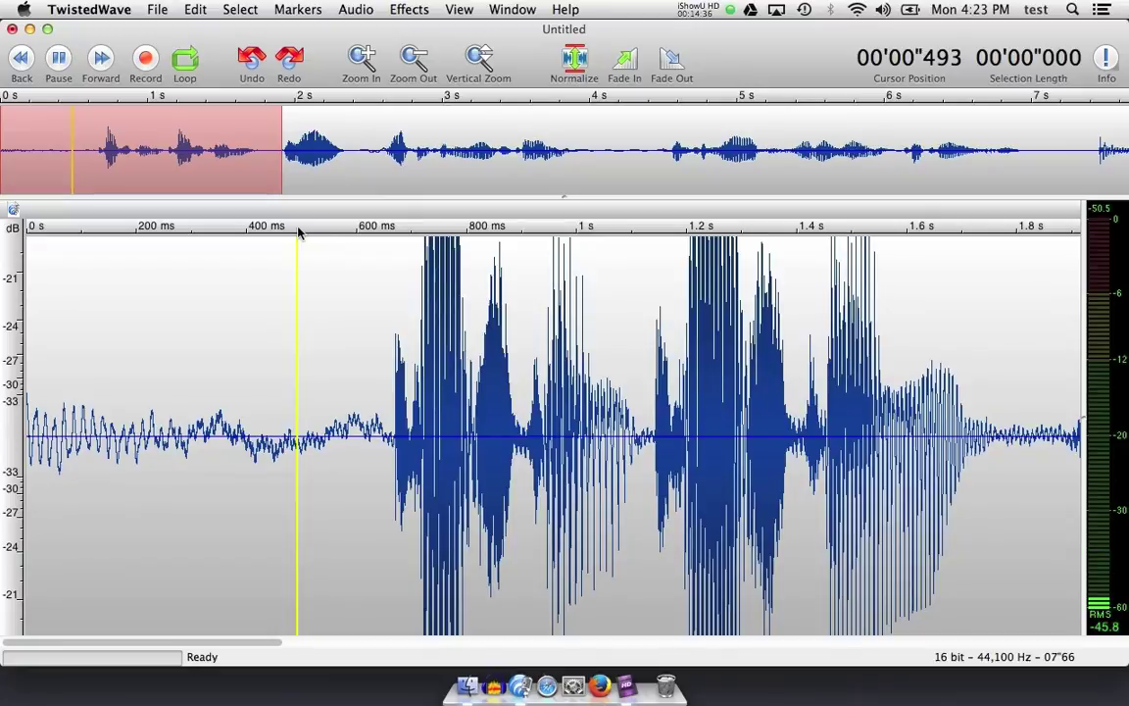
pyautogui.moveTo(299, 231); pyautogui.dragTo(301, 231)
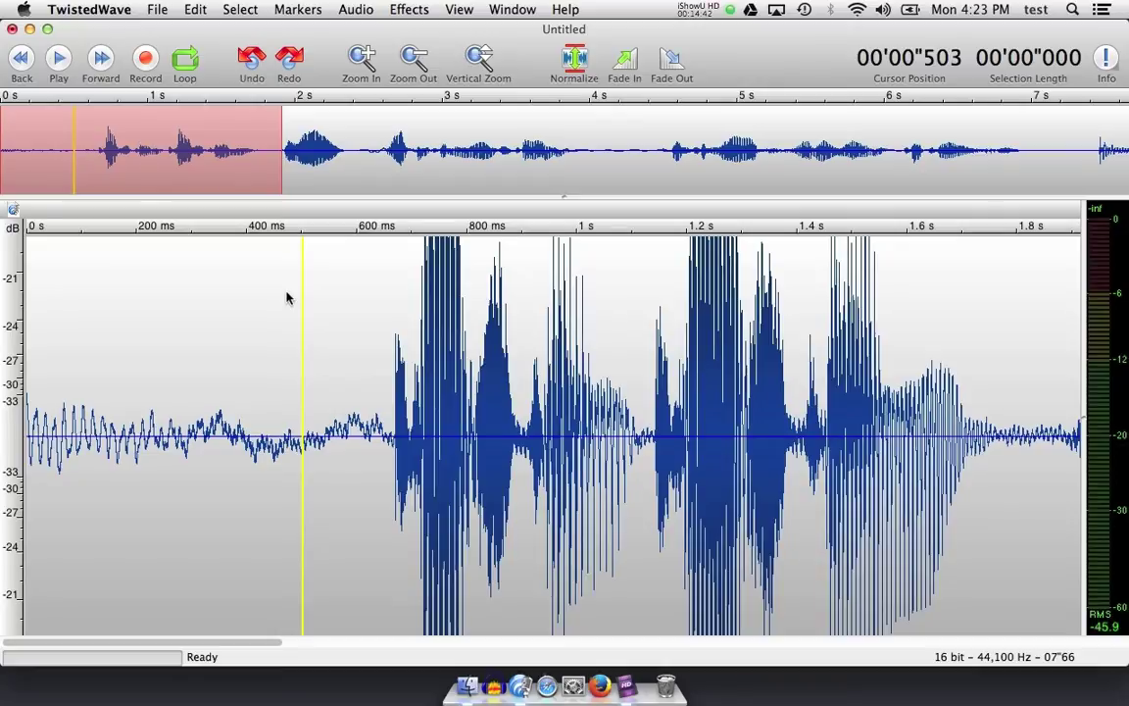
# Zoom out to the whole file, reset the vertical scale to 0 dB, and select all audio.
pyautogui.click(415, 57)
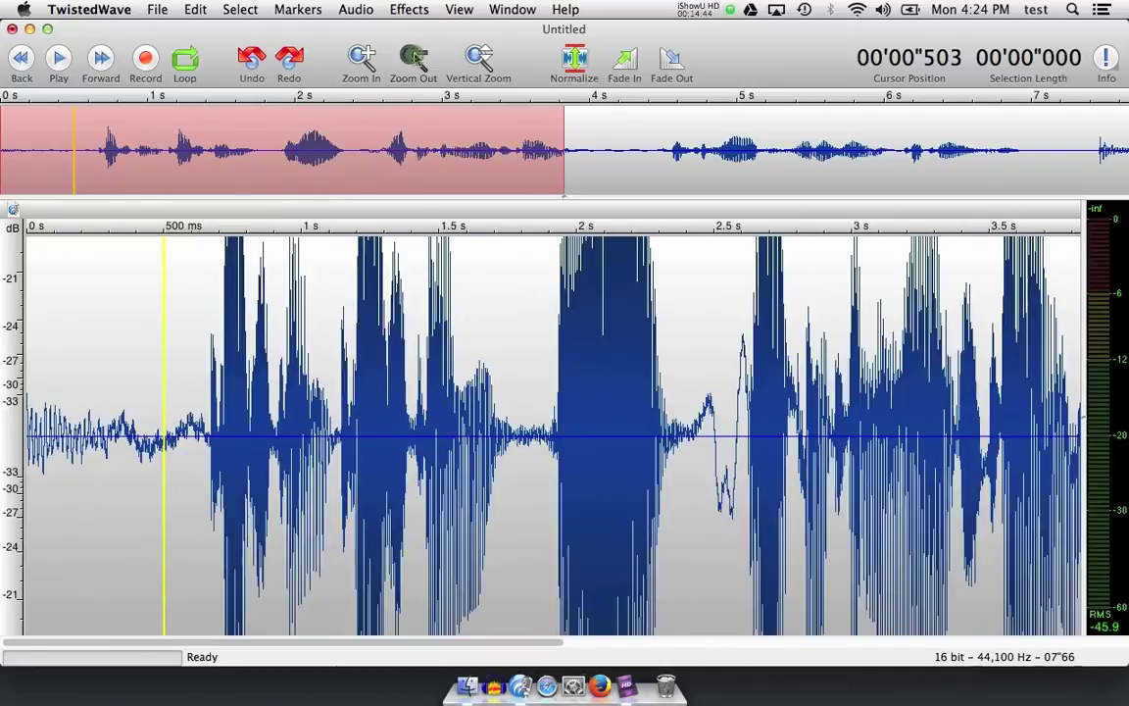
pyautogui.click(415, 57)
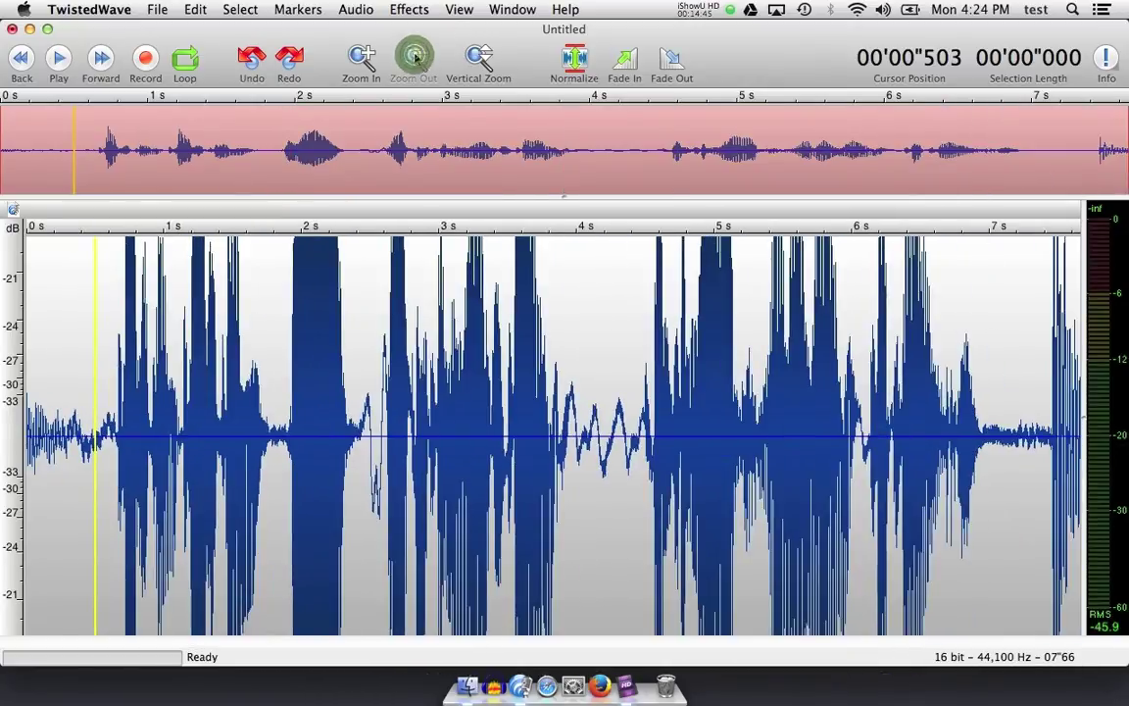
pyautogui.click(480, 59)
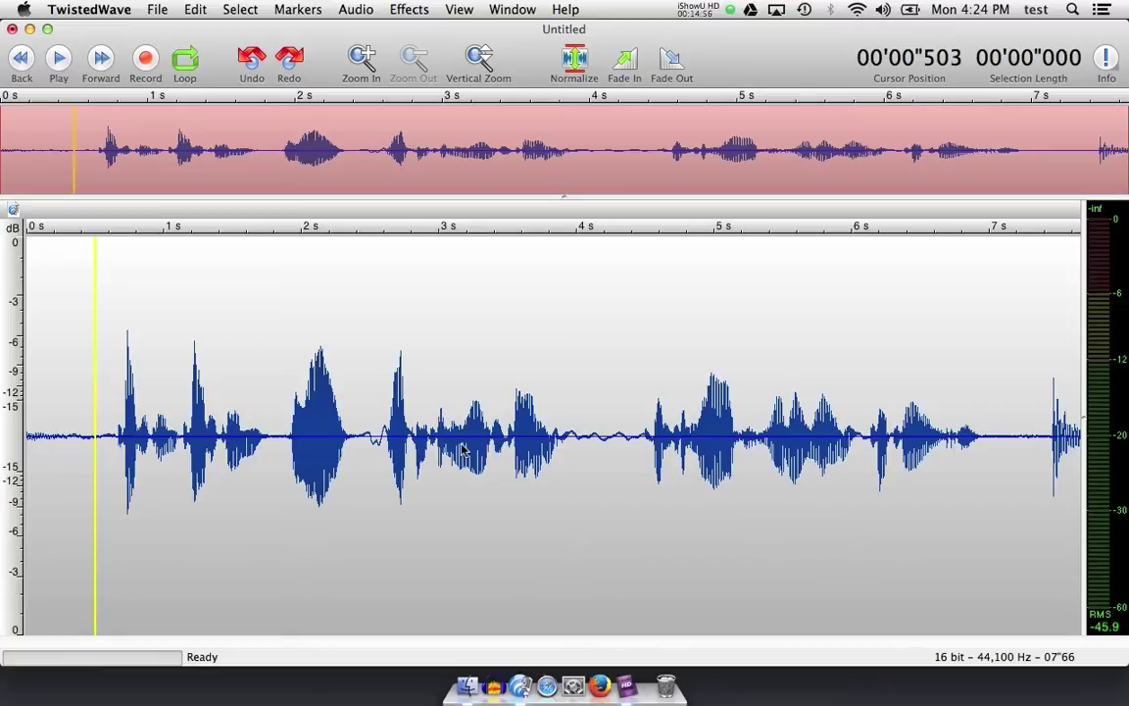
pyautogui.click(504, 431)
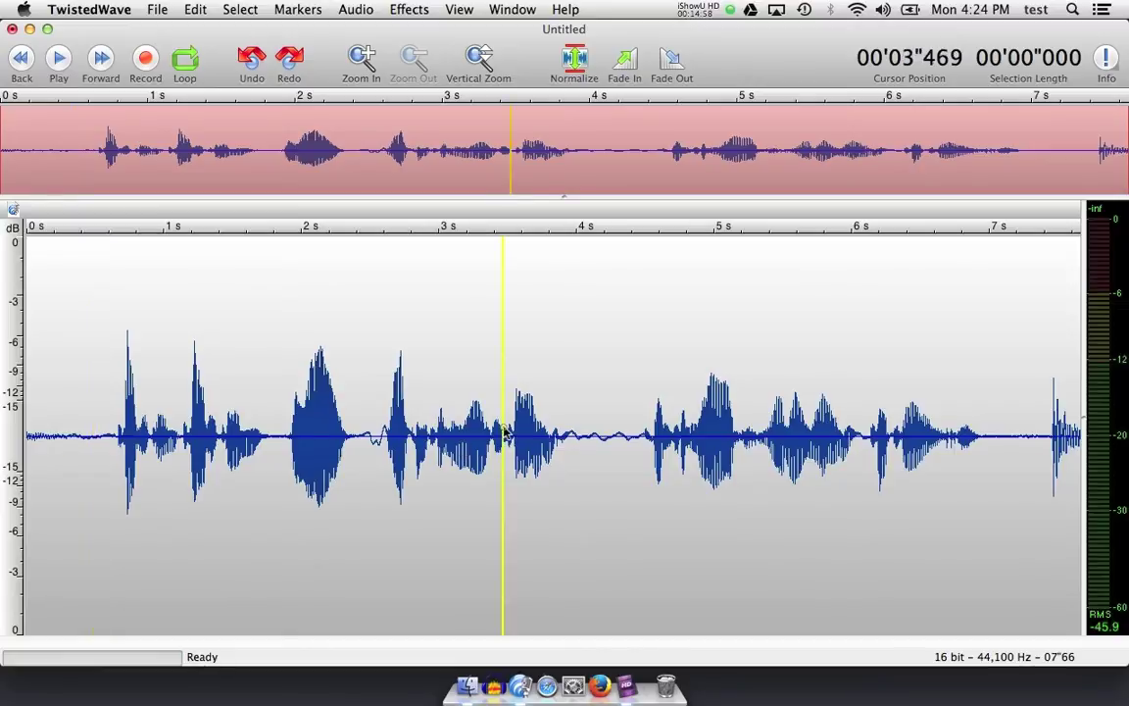
pyautogui.press('super+a')
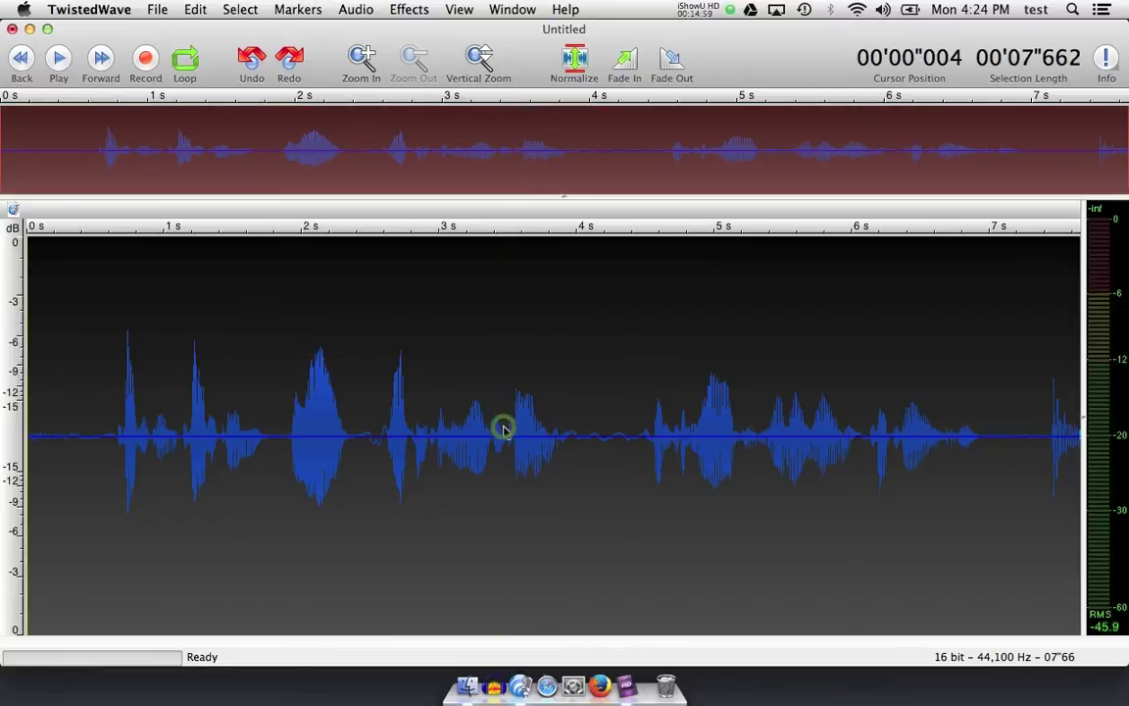
pyautogui.click(574, 60)
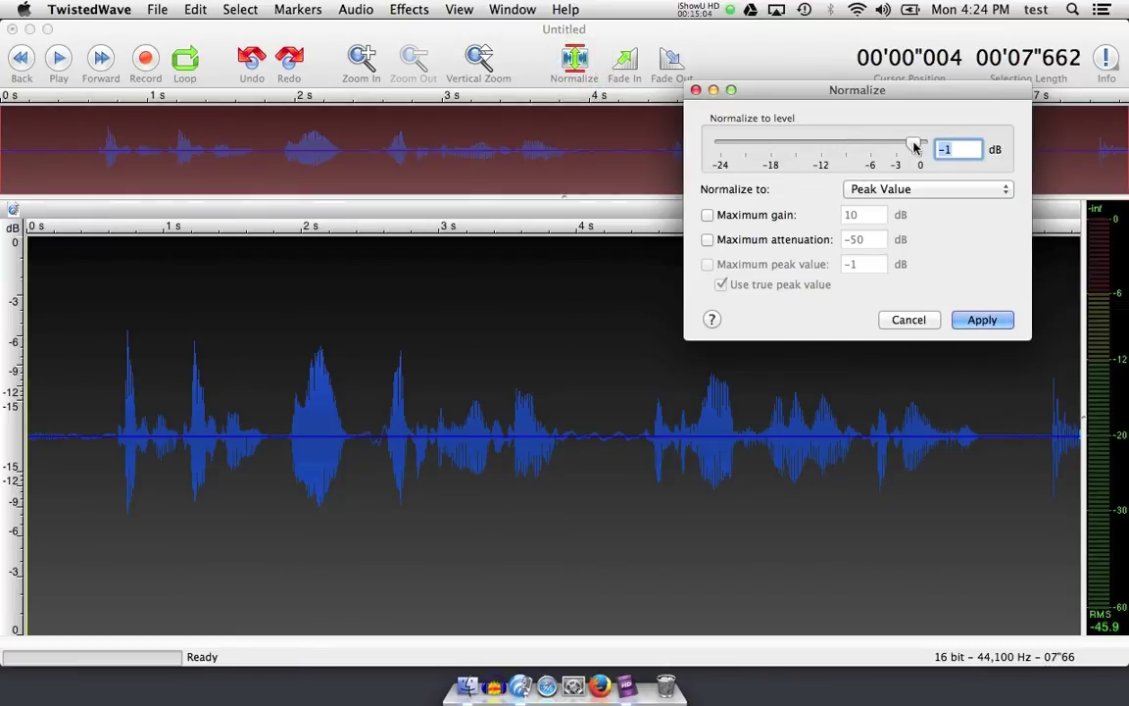
# Normalize the whole recording to a 0 dB peak value instead of -1 dB.
pyautogui.write('-1')
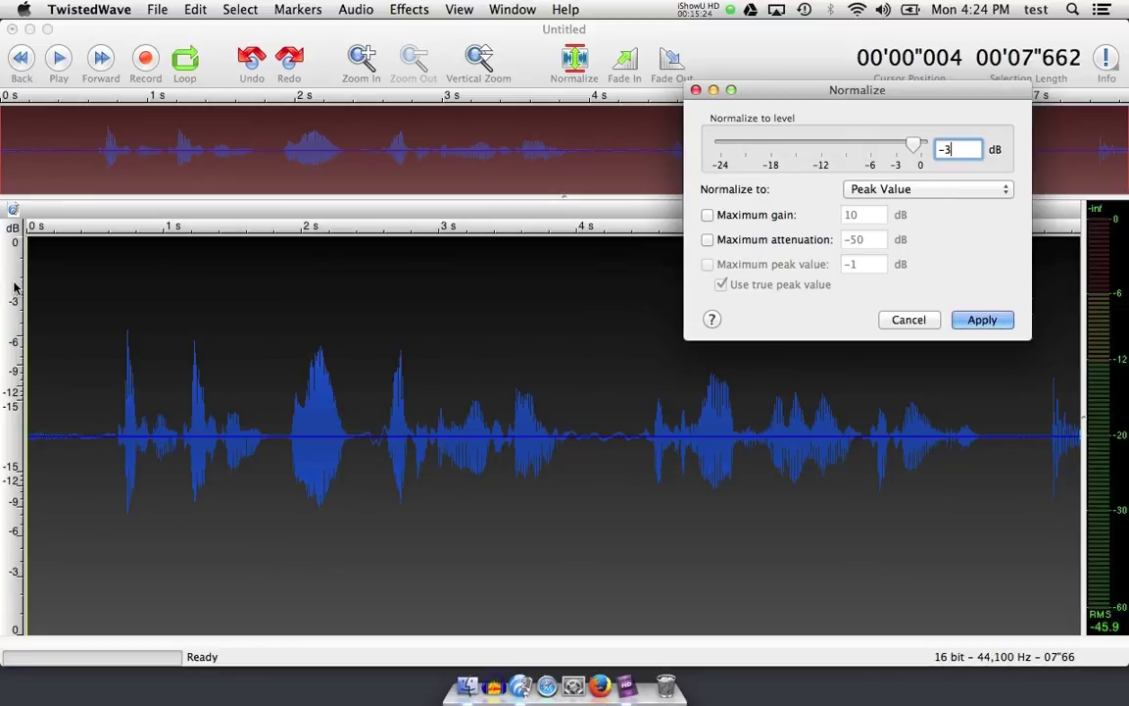
pyautogui.click(957, 149)
pyautogui.press('BackSpace')
pyautogui.press('BackSpace')
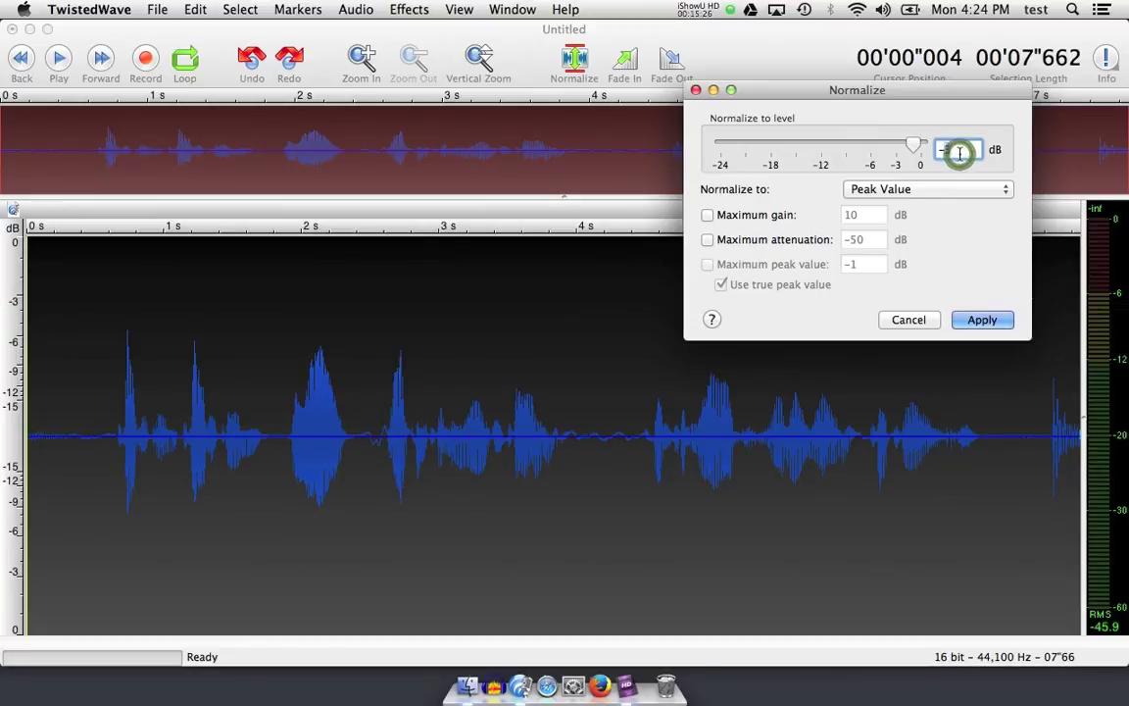
pyautogui.write('0')
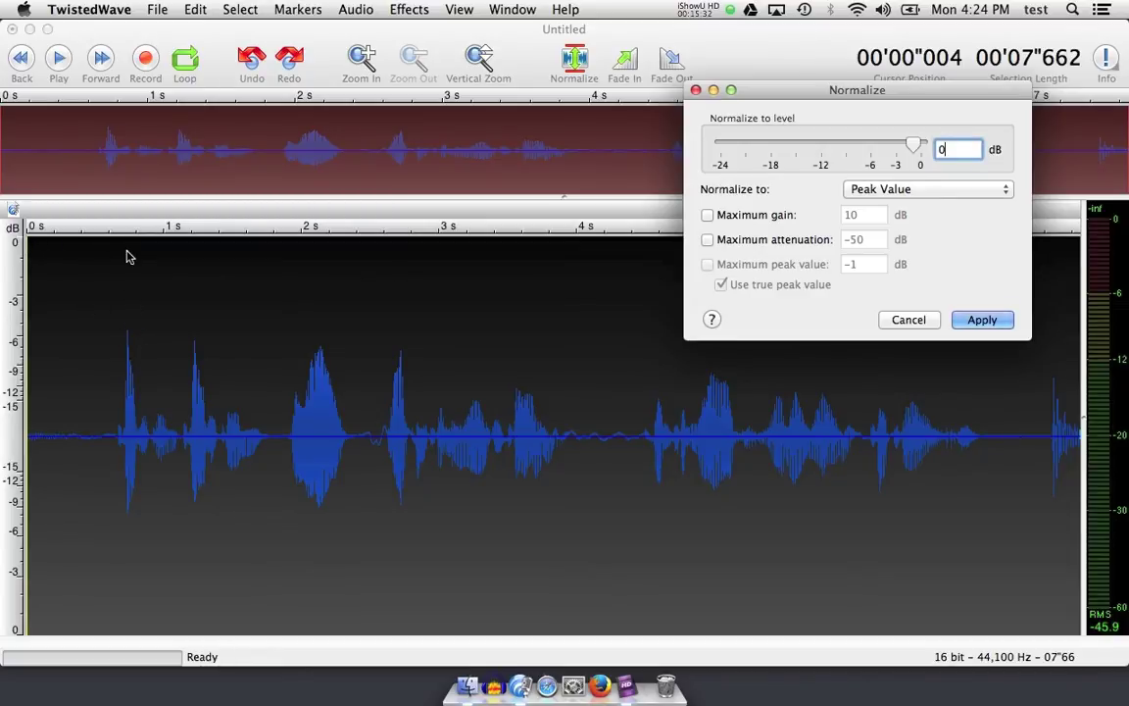
pyautogui.click(984, 319)
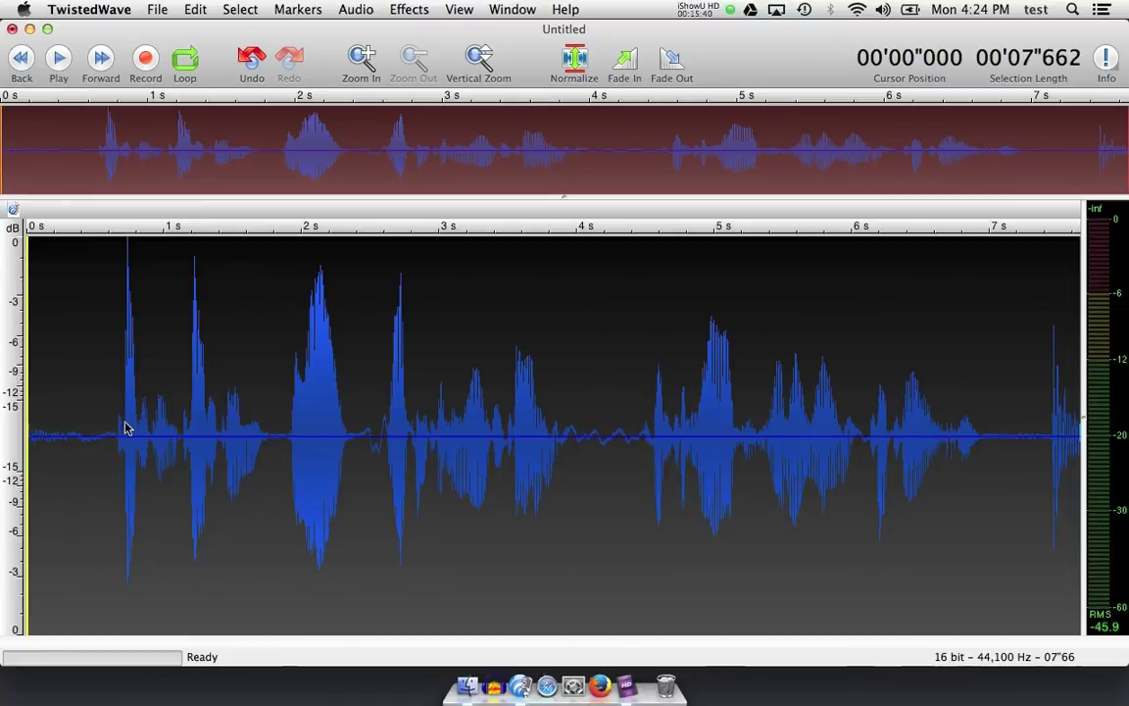
# Apply a fade-in over the first 0.718 s and a fade-out over the last 0.252 s.
pyautogui.moveTo(127, 427); pyautogui.dragTo(3, 423)
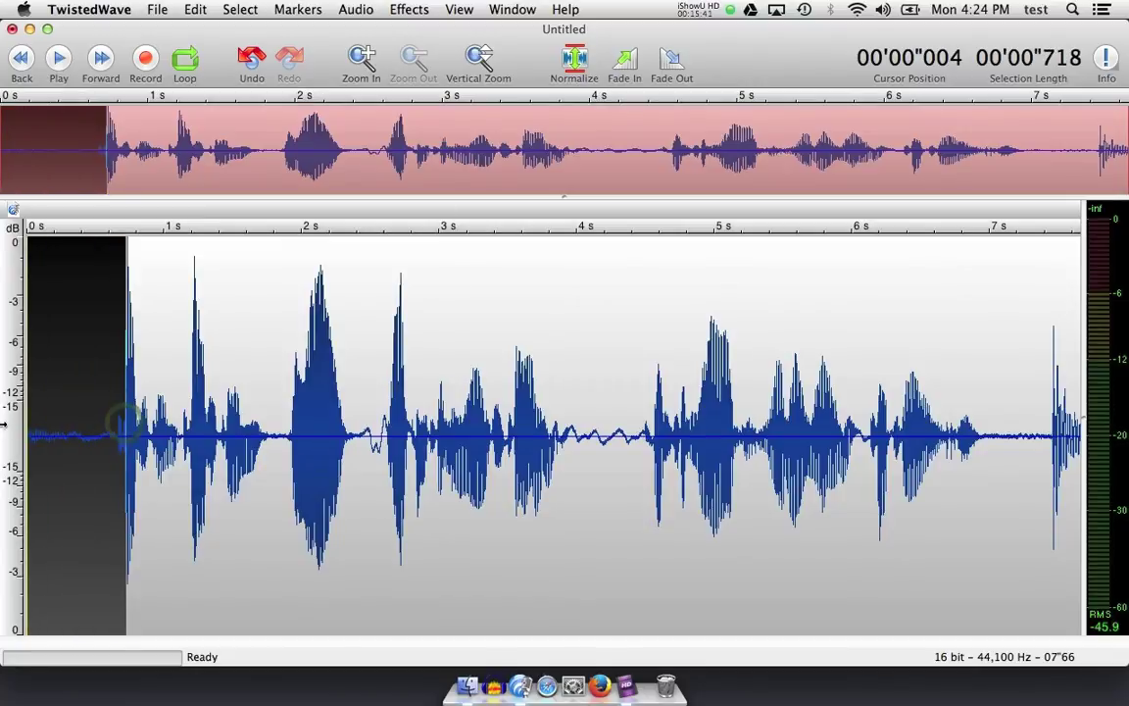
pyautogui.click(625, 62)
pyautogui.moveTo(1046, 428); pyautogui.dragTo(1082, 429)
pyautogui.click(671, 64)
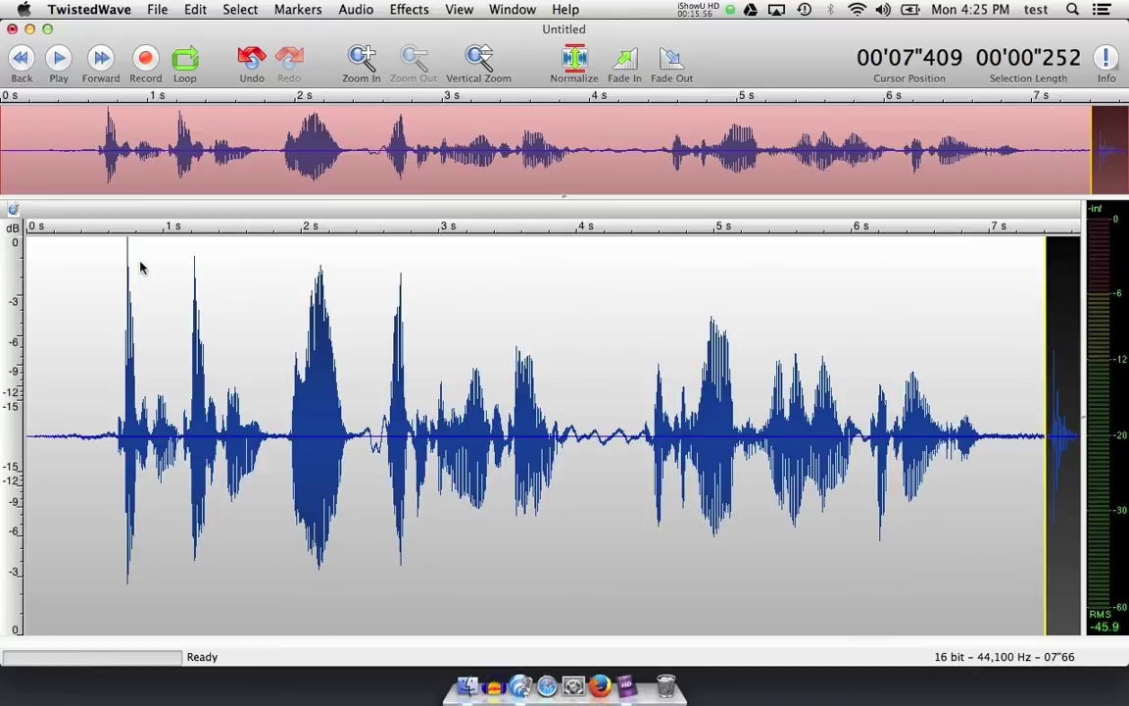
# Audition the recording at about 4.5, 3.76, 3.02, 3.905 and 4.642 s.
pyautogui.click(646, 340)
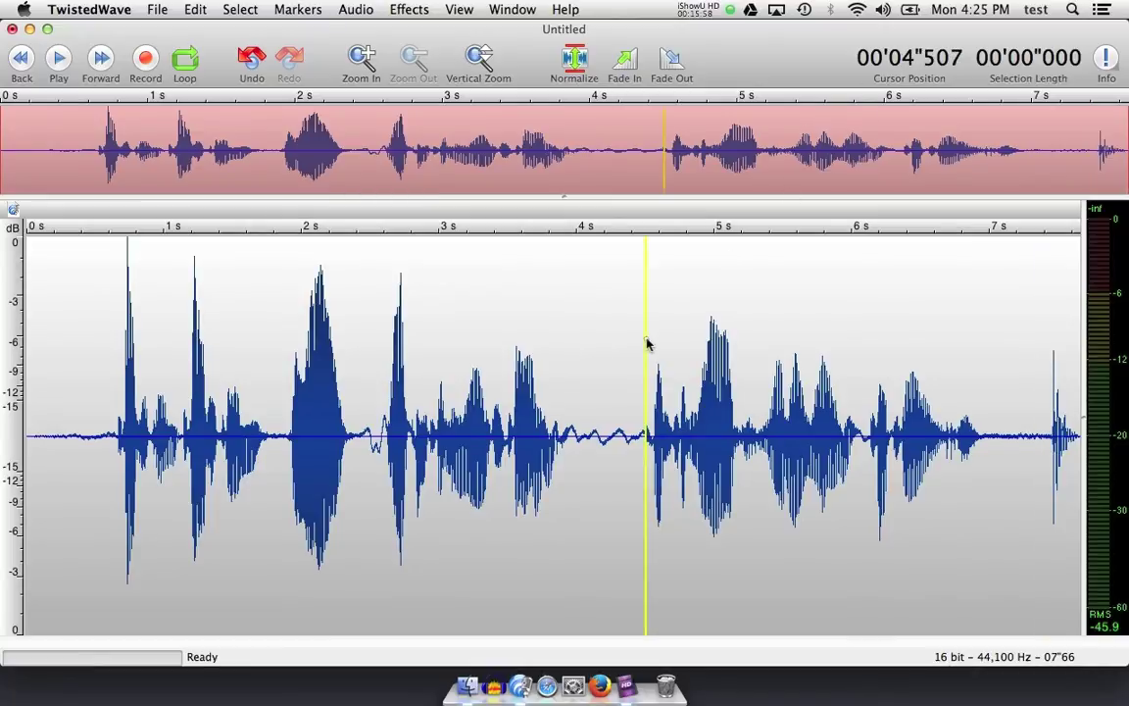
pyautogui.click(543, 332)
pyautogui.click(443, 345)
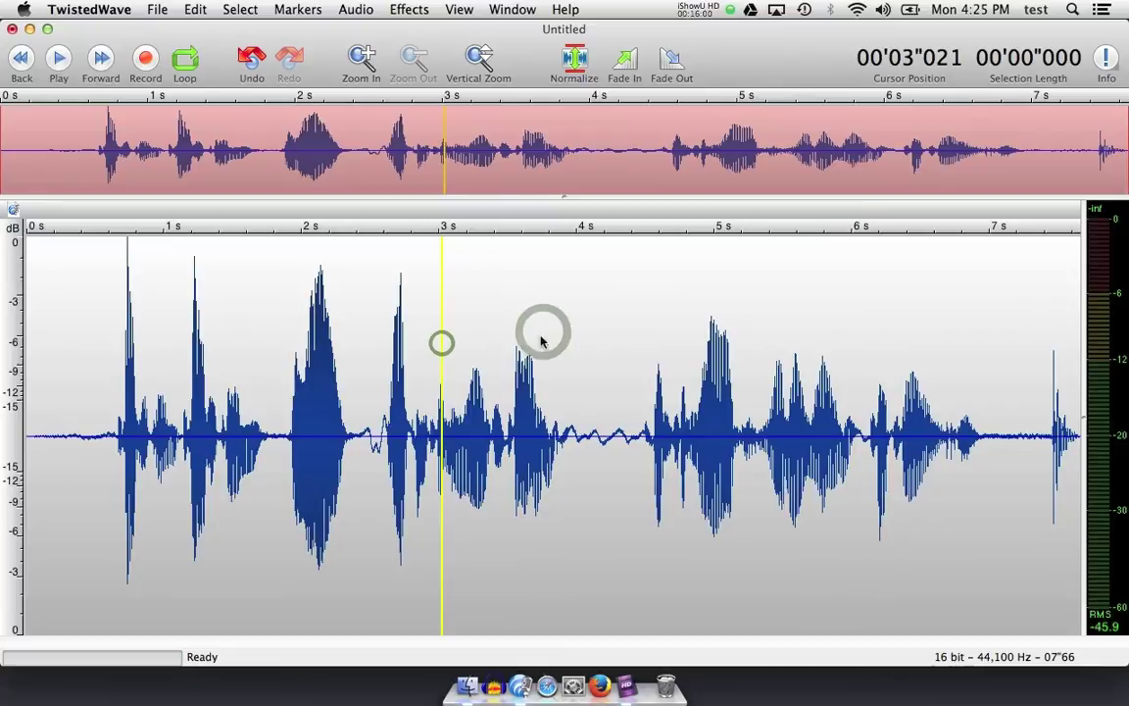
pyautogui.click(565, 336)
pyautogui.click(665, 339)
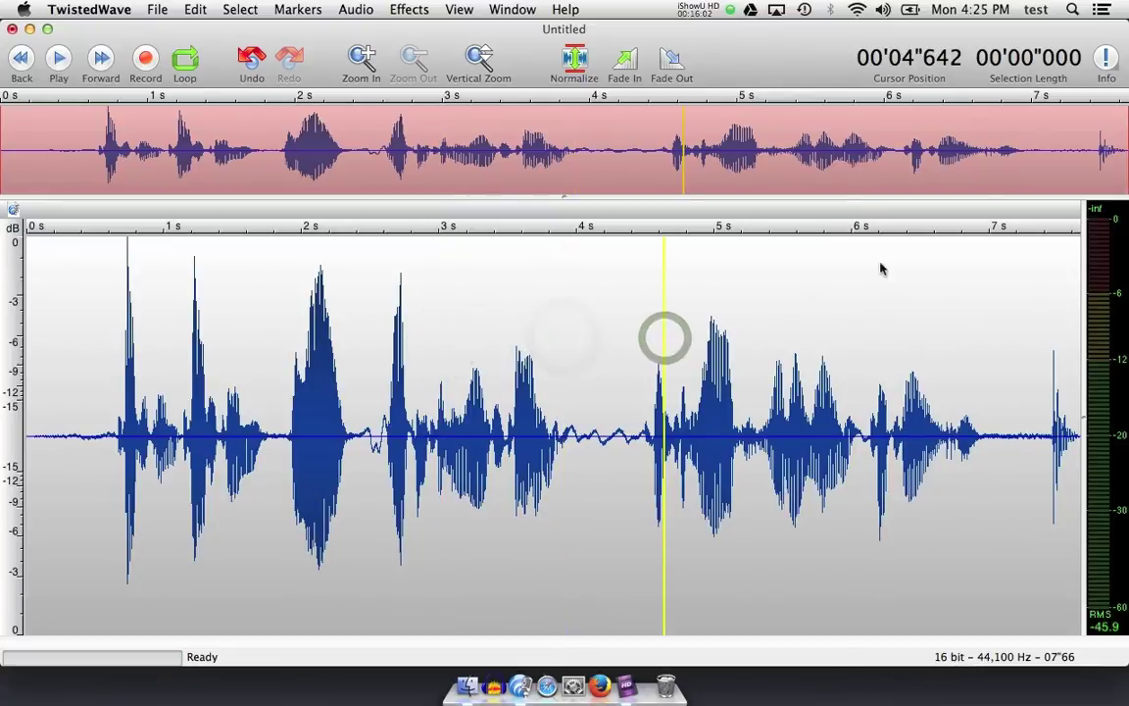
# Select 0.58–6.89 s, reset position to 6.232 s, and show the Soundminer metadata fields.
pyautogui.moveTo(976, 395); pyautogui.dragTo(108, 359)
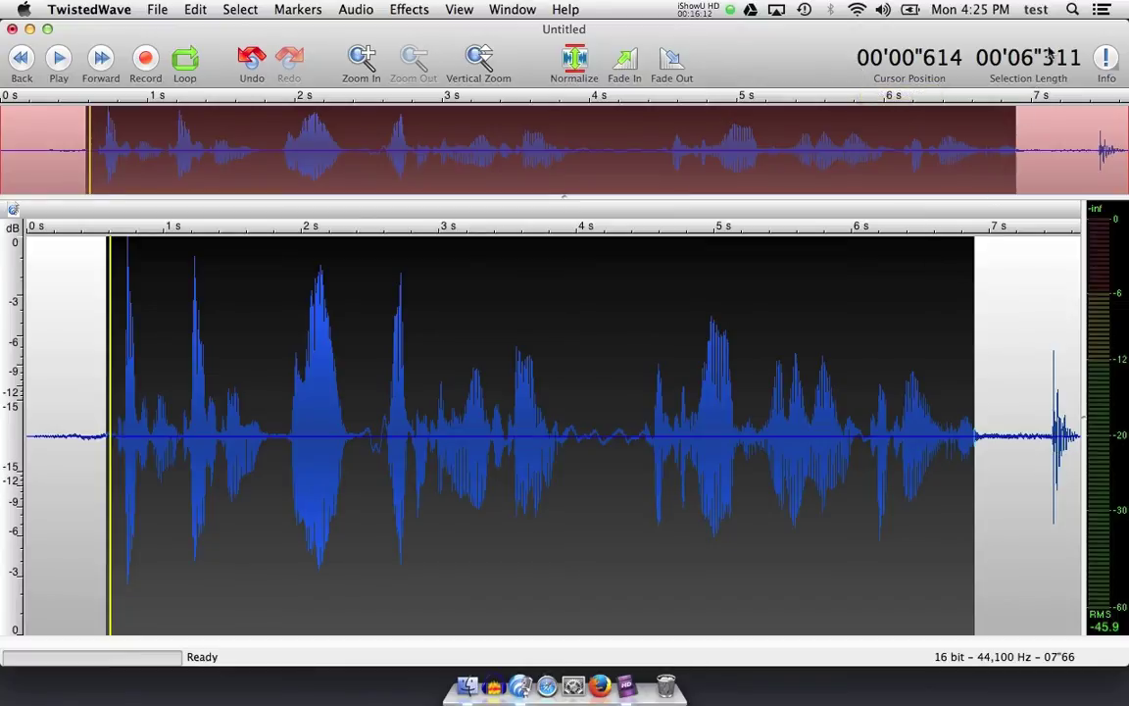
pyautogui.click(883, 358)
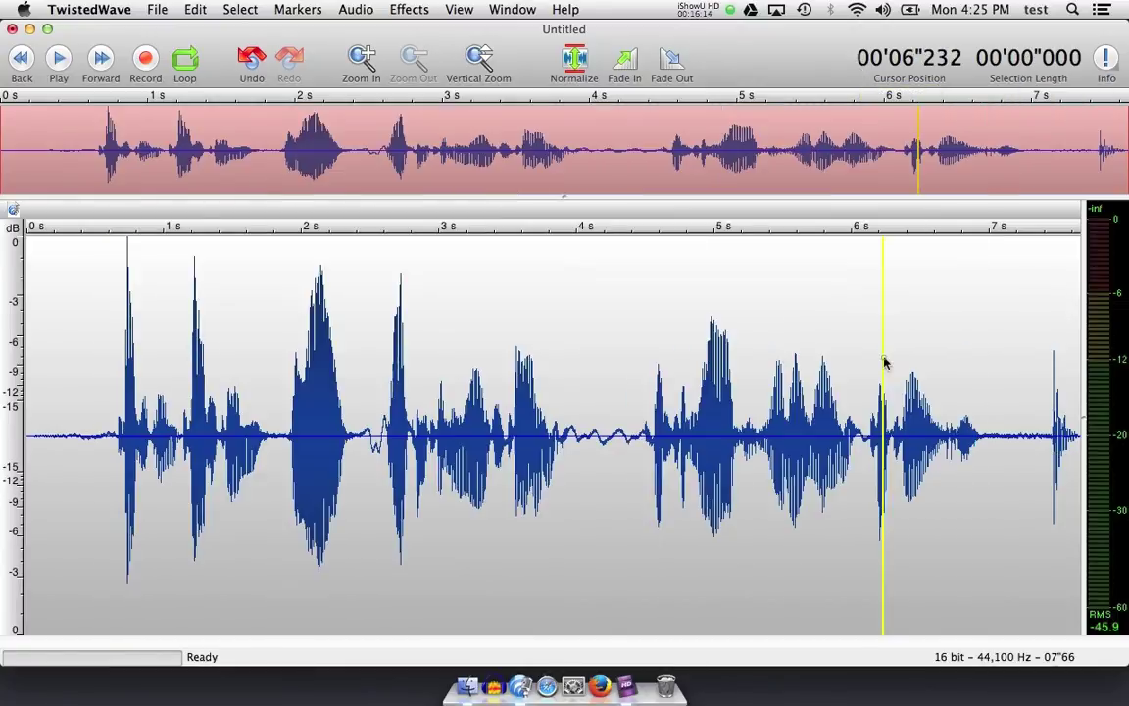
pyautogui.click(1106, 61)
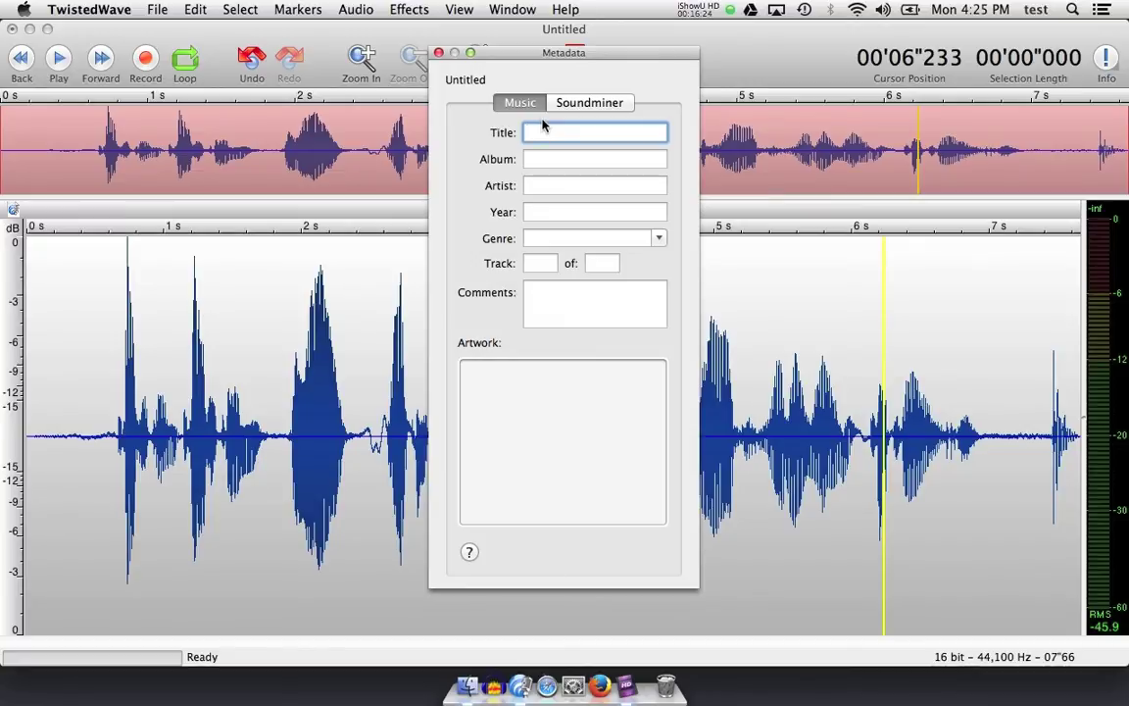
pyautogui.click(576, 103)
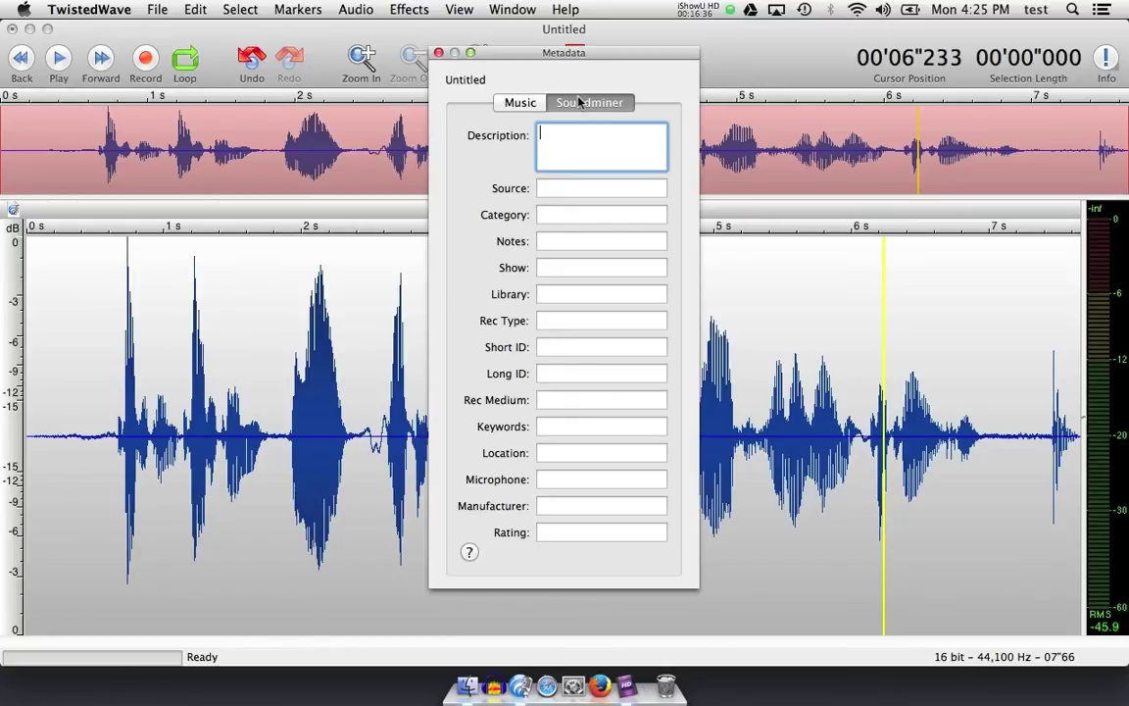
# Enter a title, album 'great album', the artist's name and year 2014 in Music metadata, then close it.
pyautogui.click(521, 103)
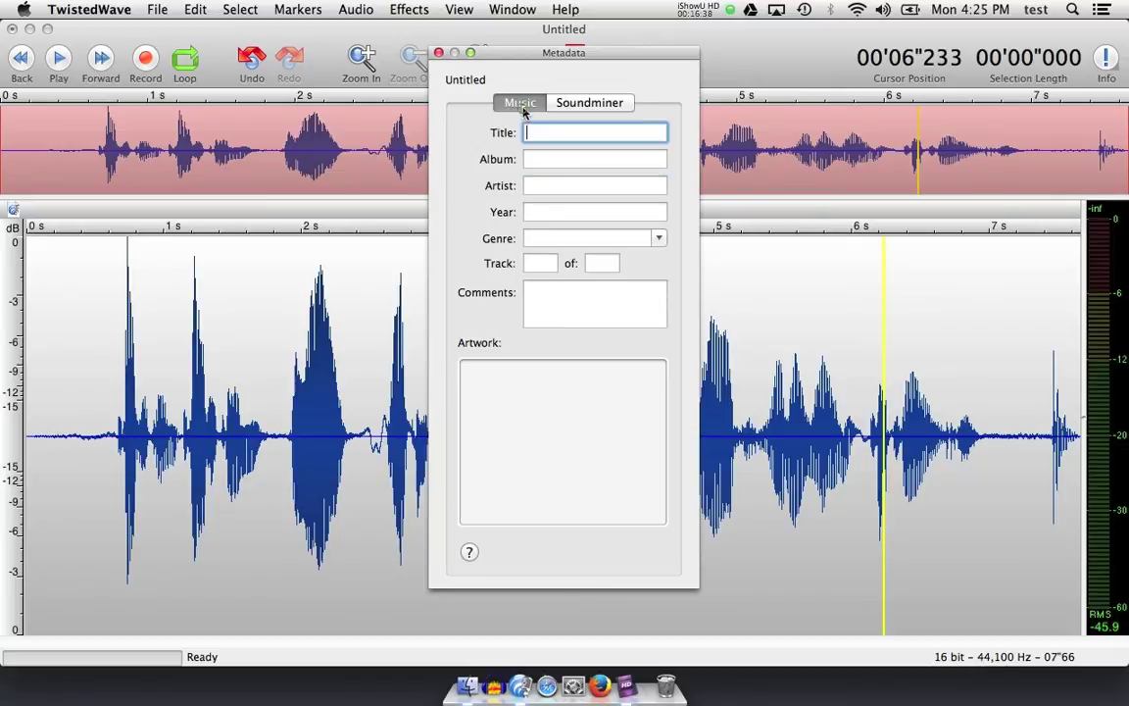
pyautogui.write('mike')
pyautogui.click(595, 159)
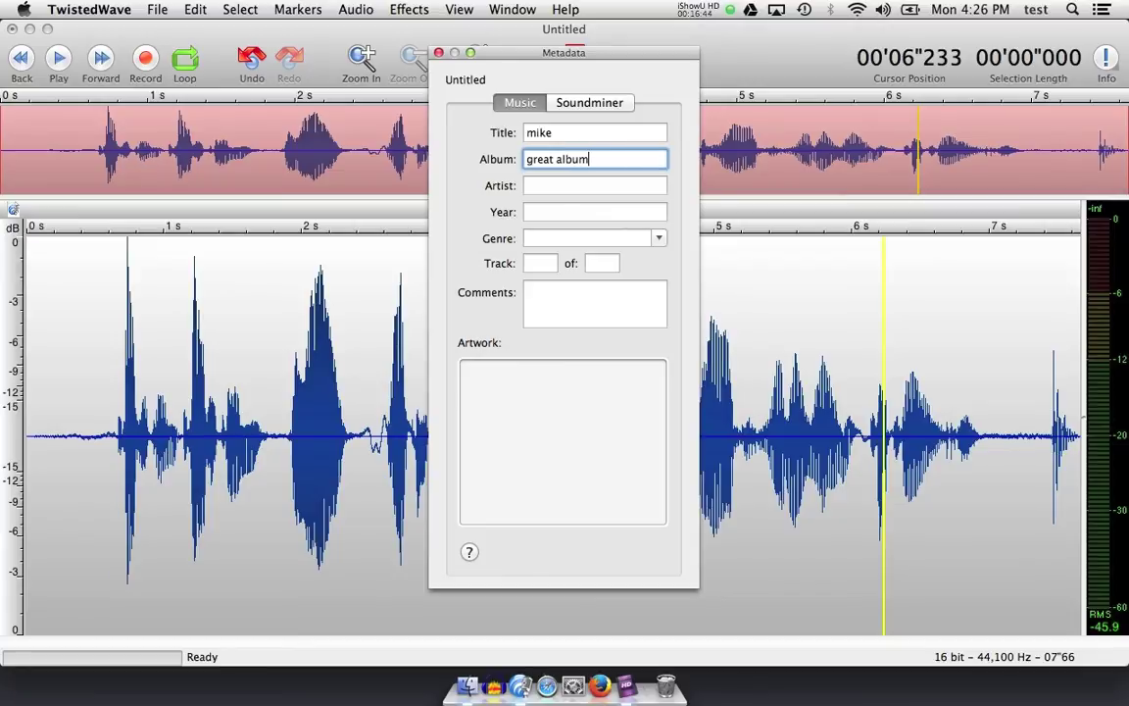
pyautogui.click(544, 188)
pyautogui.write('mike')
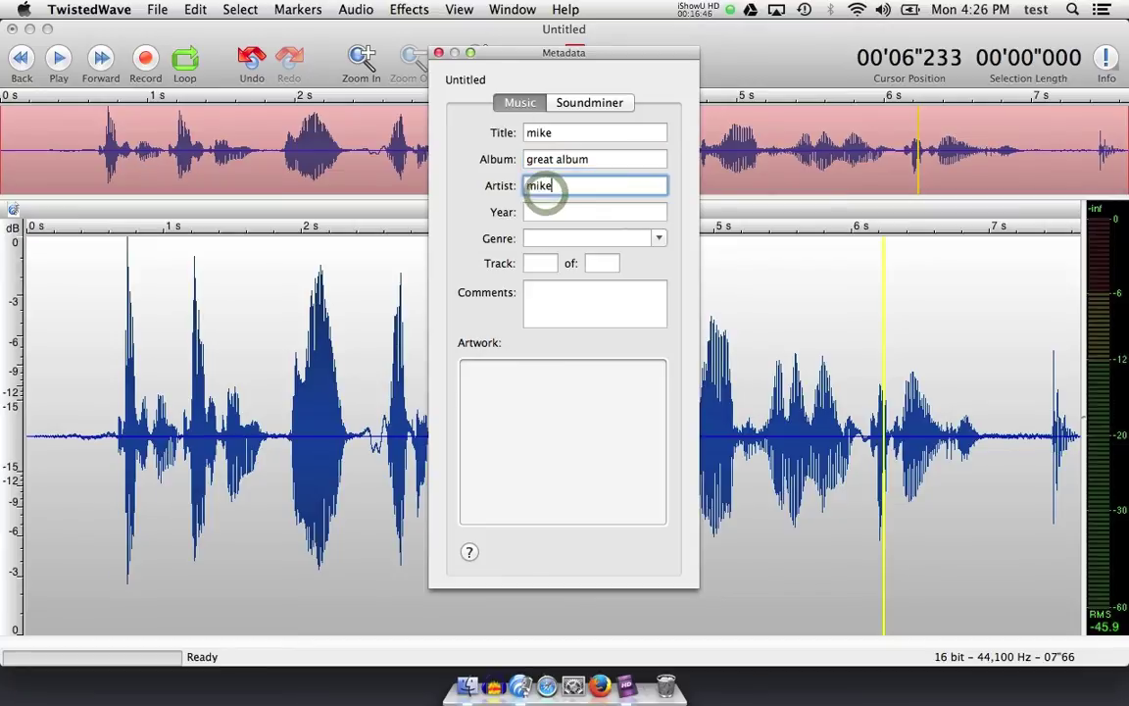
pyautogui.click(576, 214)
pyautogui.write('201')
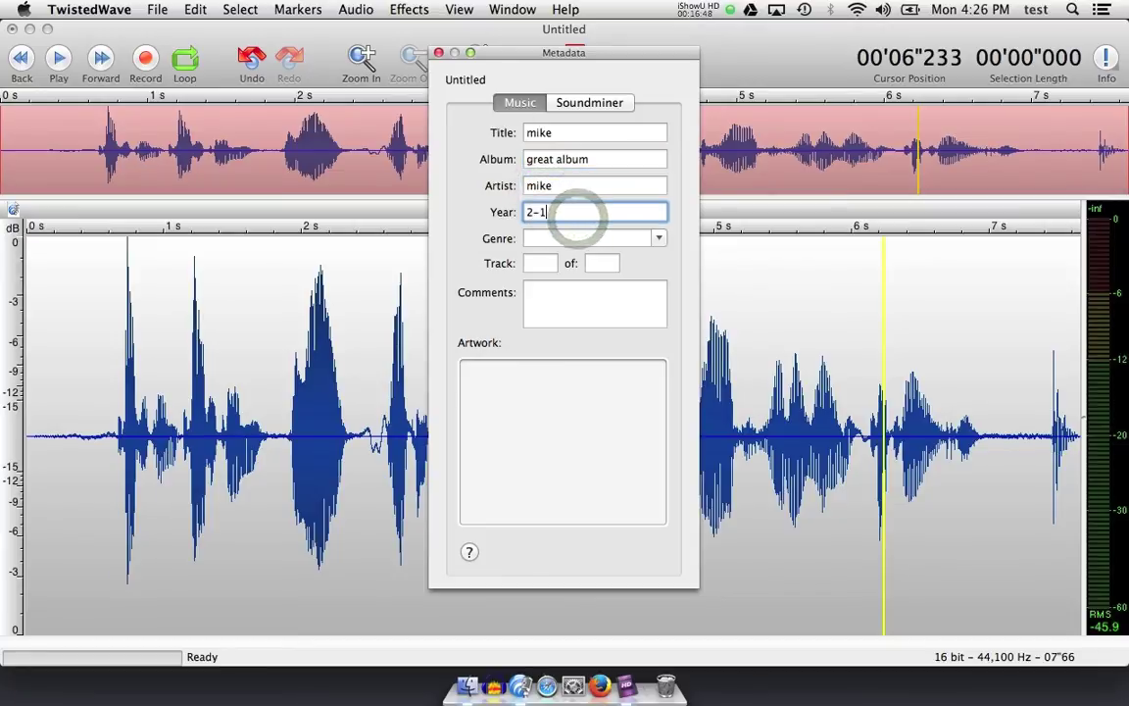
pyautogui.write('201')
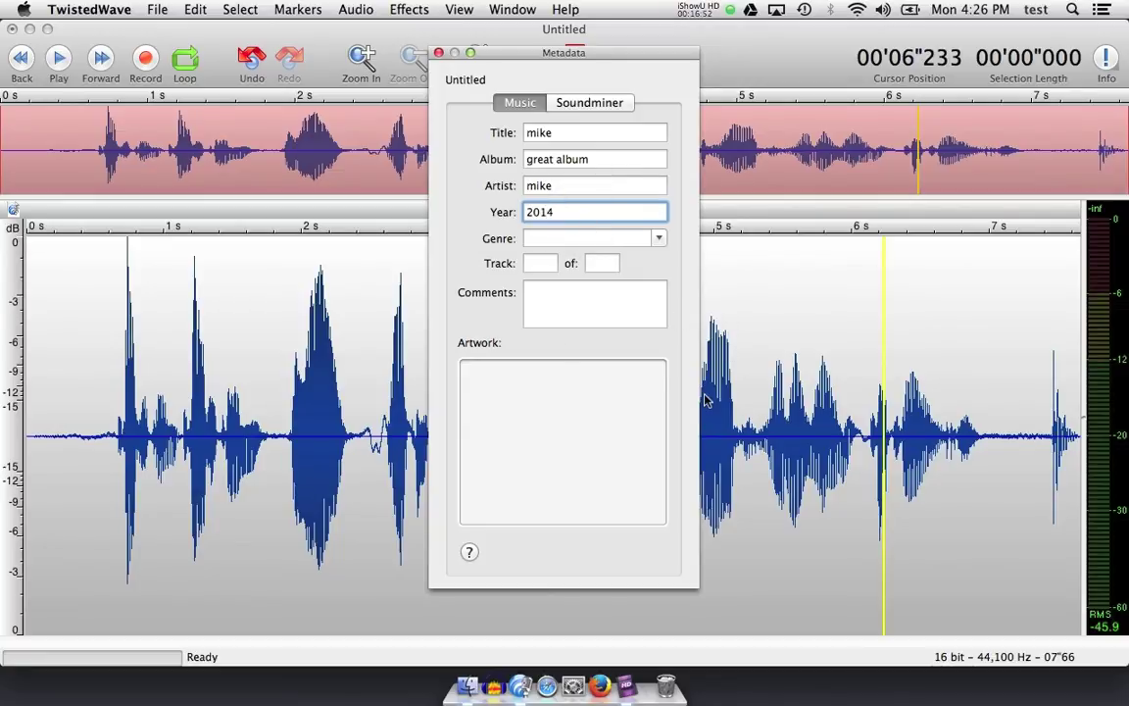
pyautogui.click(438, 52)
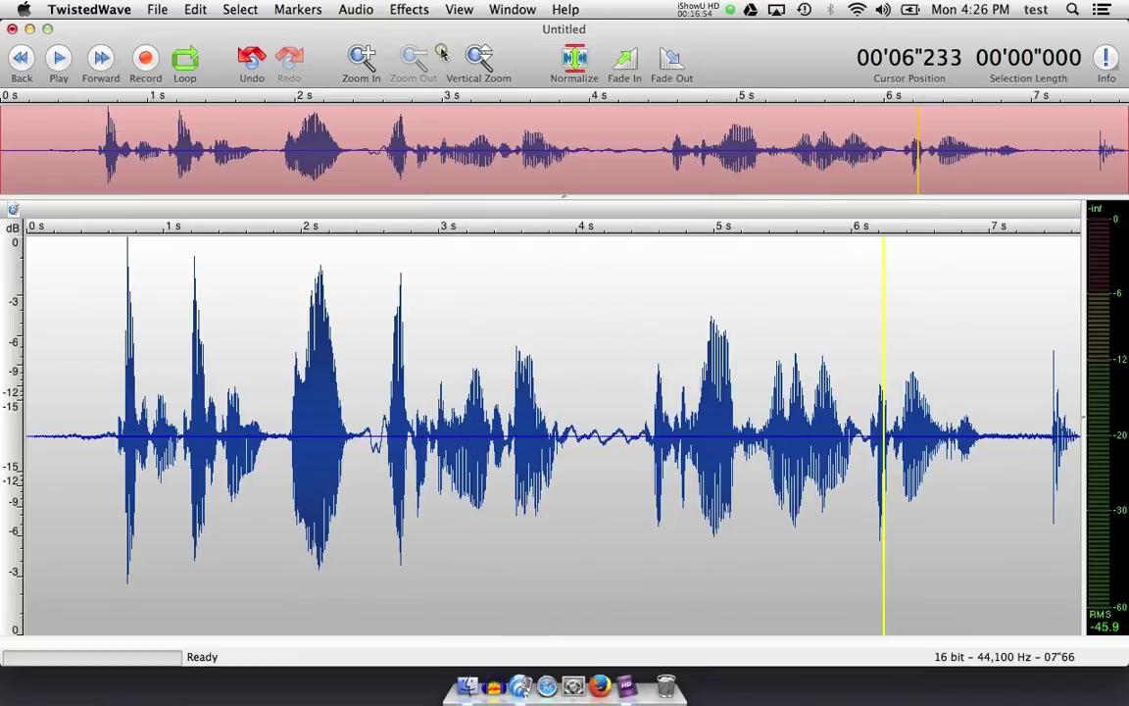
# Set the position to about 3.7 s and check Preferences Devices, leaving both at System Setting.
pyautogui.click(536, 458)
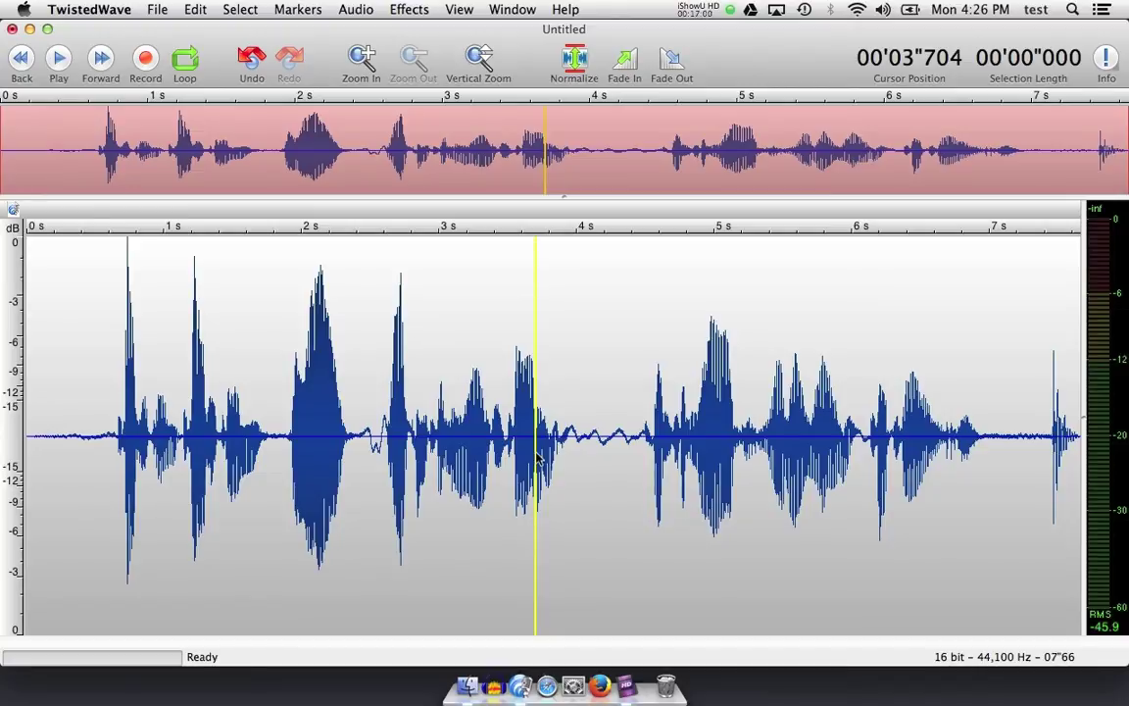
pyautogui.click(92, 13)
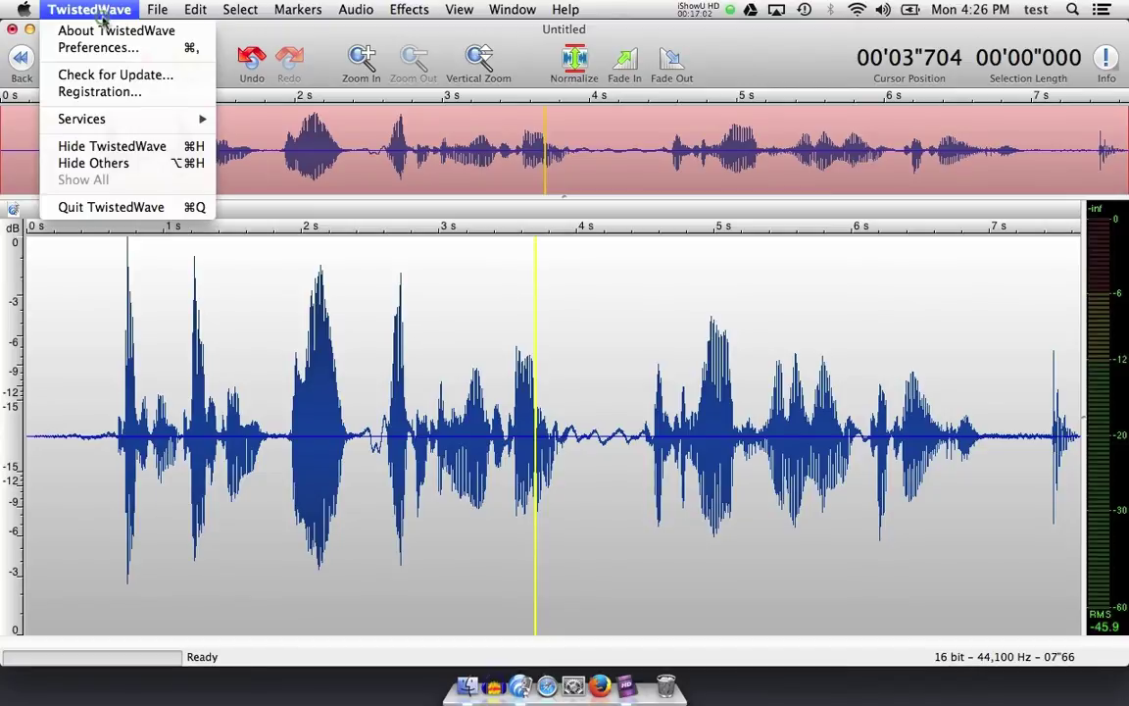
pyautogui.click(112, 48)
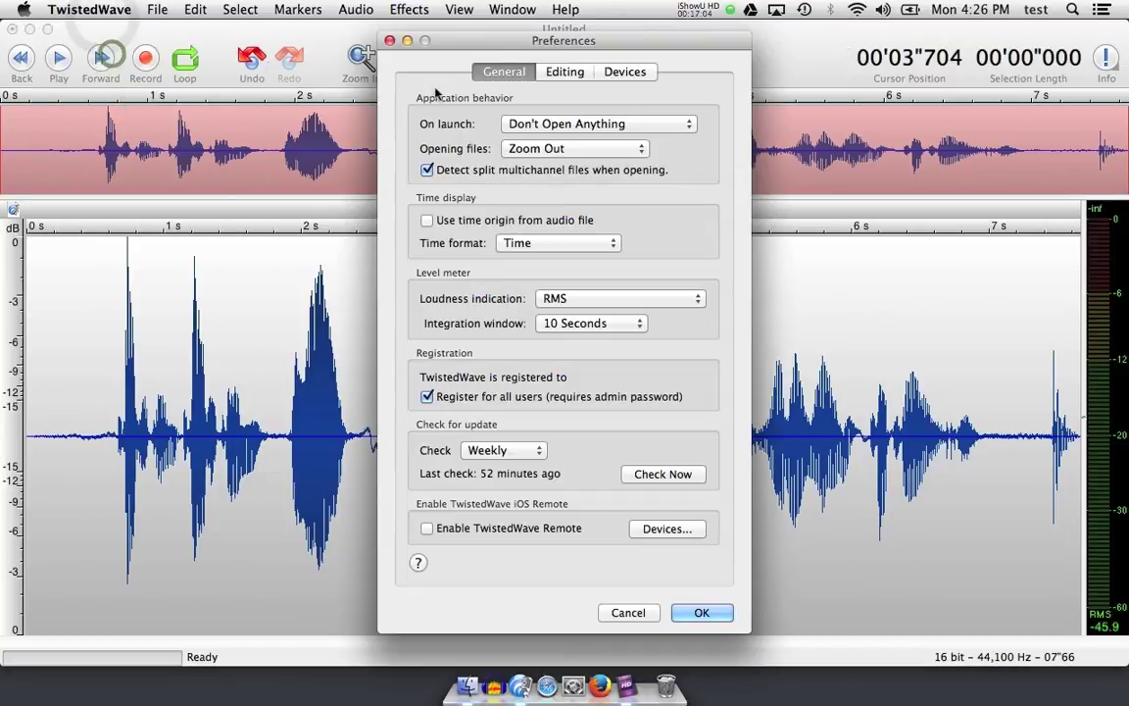
pyautogui.click(624, 73)
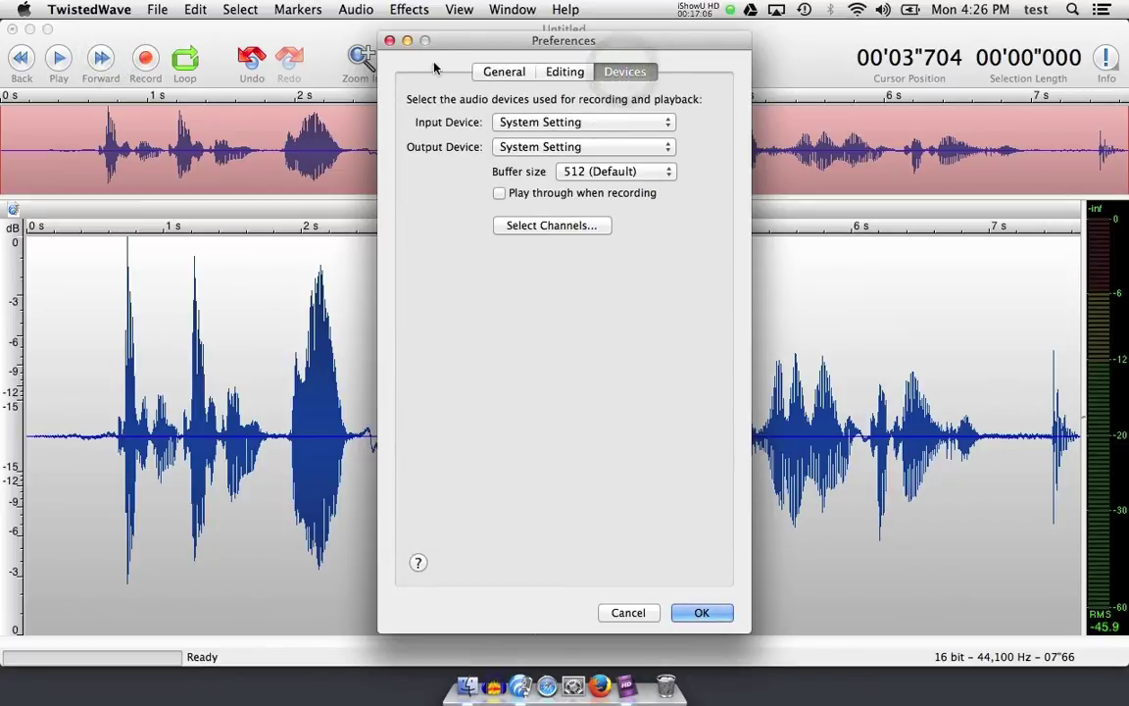
pyautogui.click(724, 615)
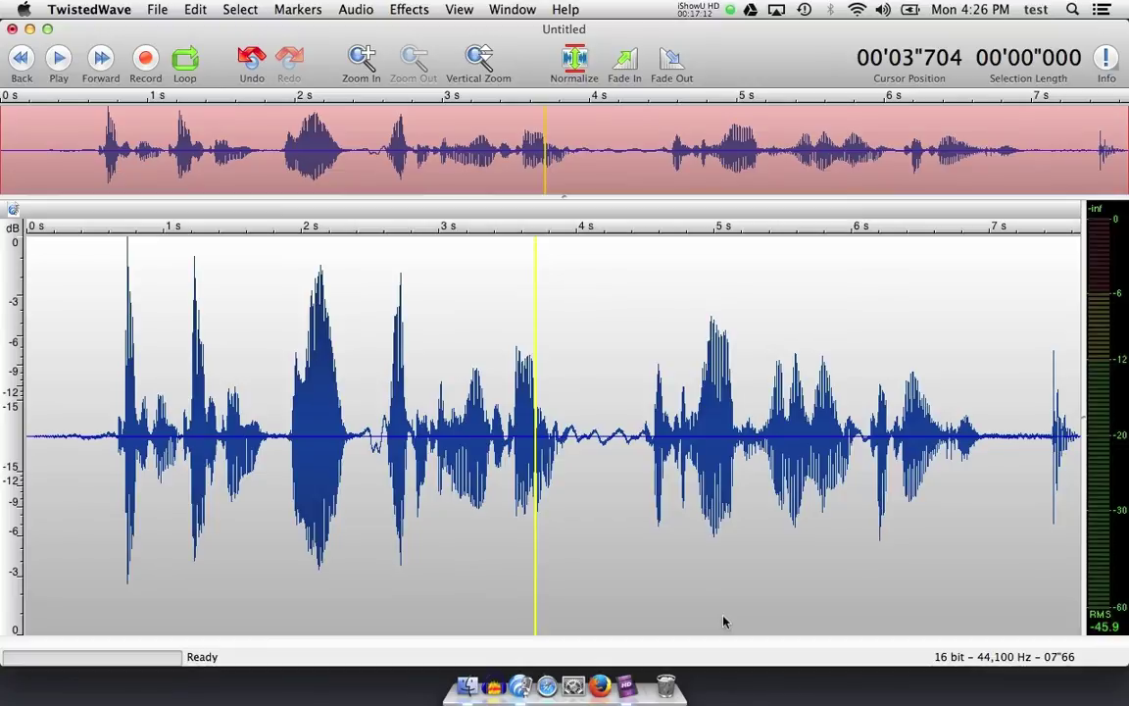
pyautogui.click(347, 11)
pyautogui.moveTo(349, 141)
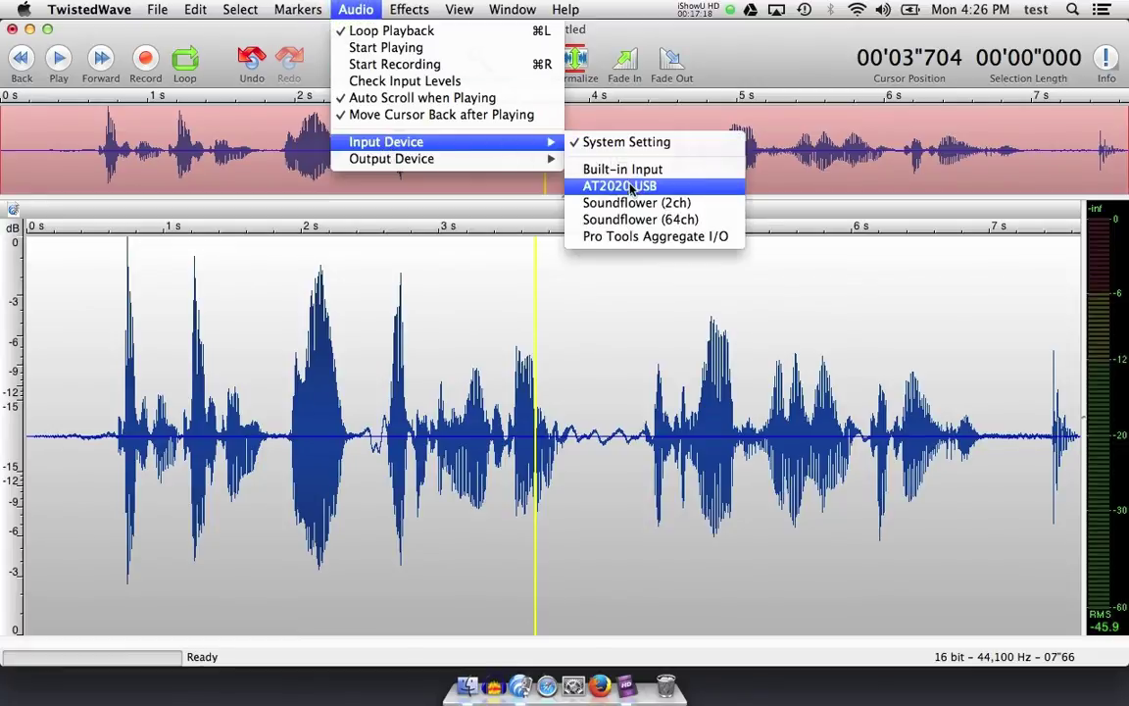
pyautogui.moveTo(495, 158)
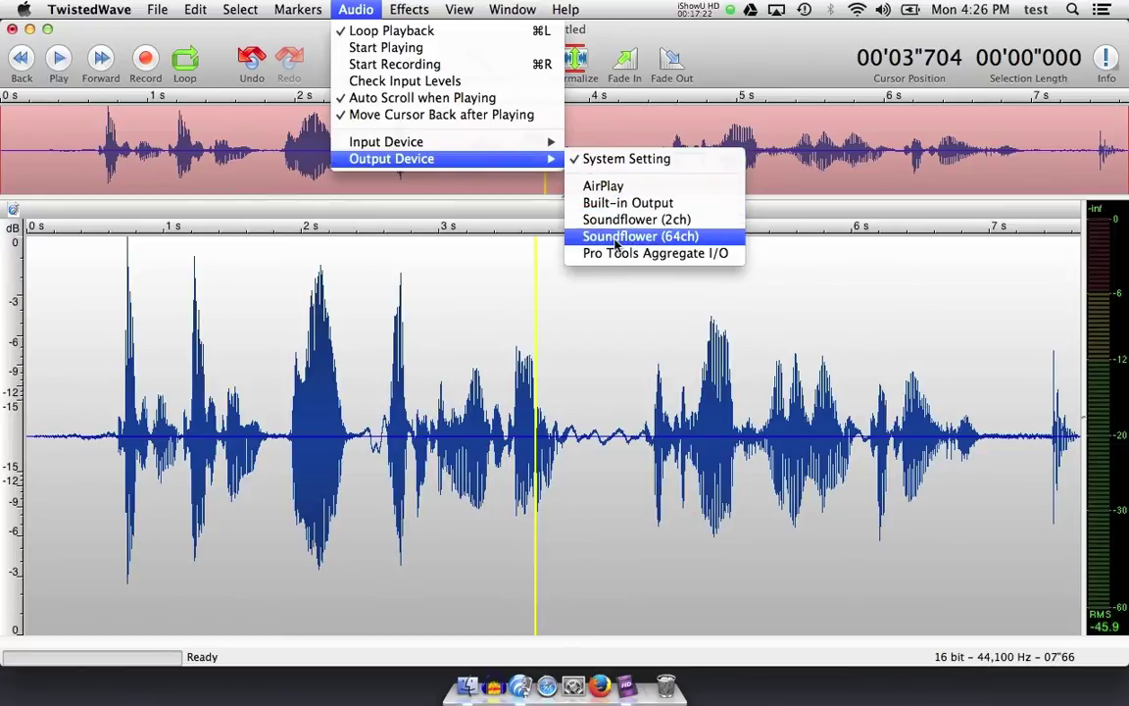
pyautogui.click(505, 309)
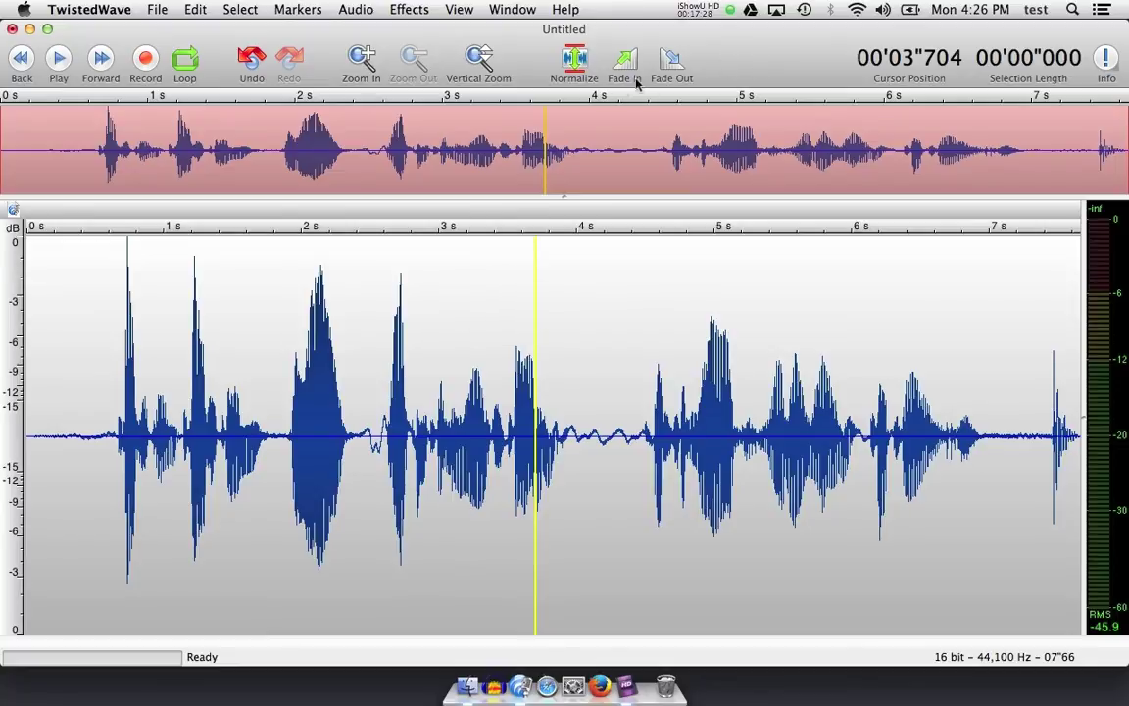
pyautogui.rightClick(764, 48)
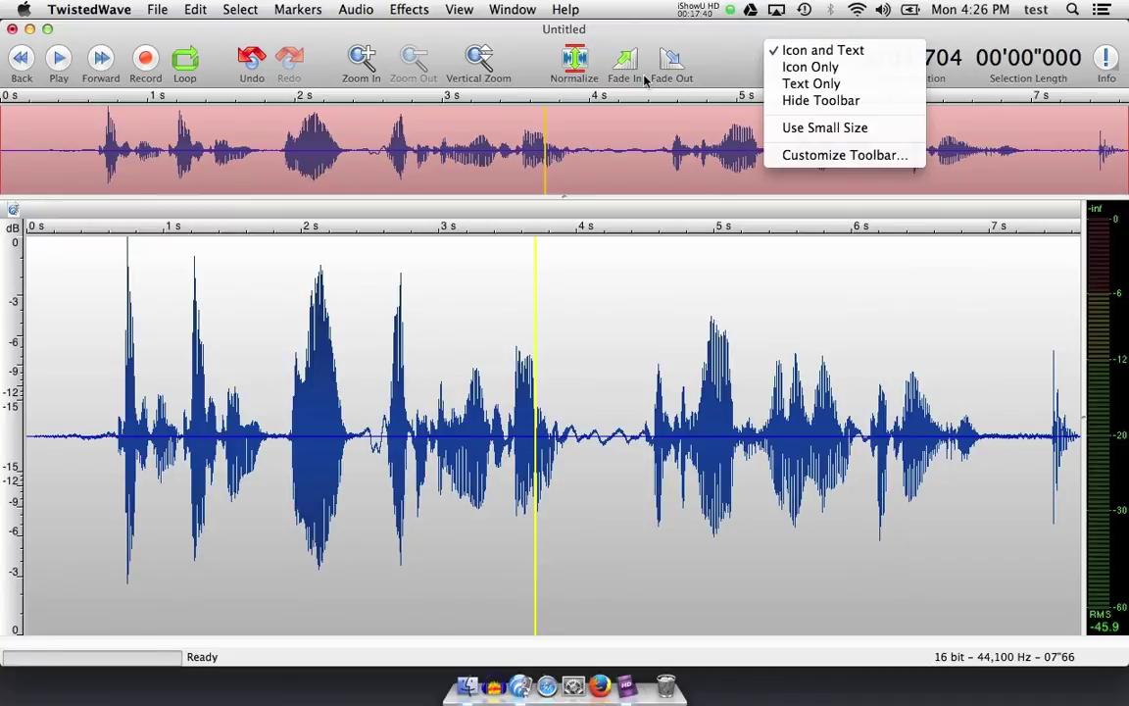
# Switch the toolbar to Icon Only, revert to Icon and Text, then open Customize Toolbar.
pyautogui.click(796, 69)
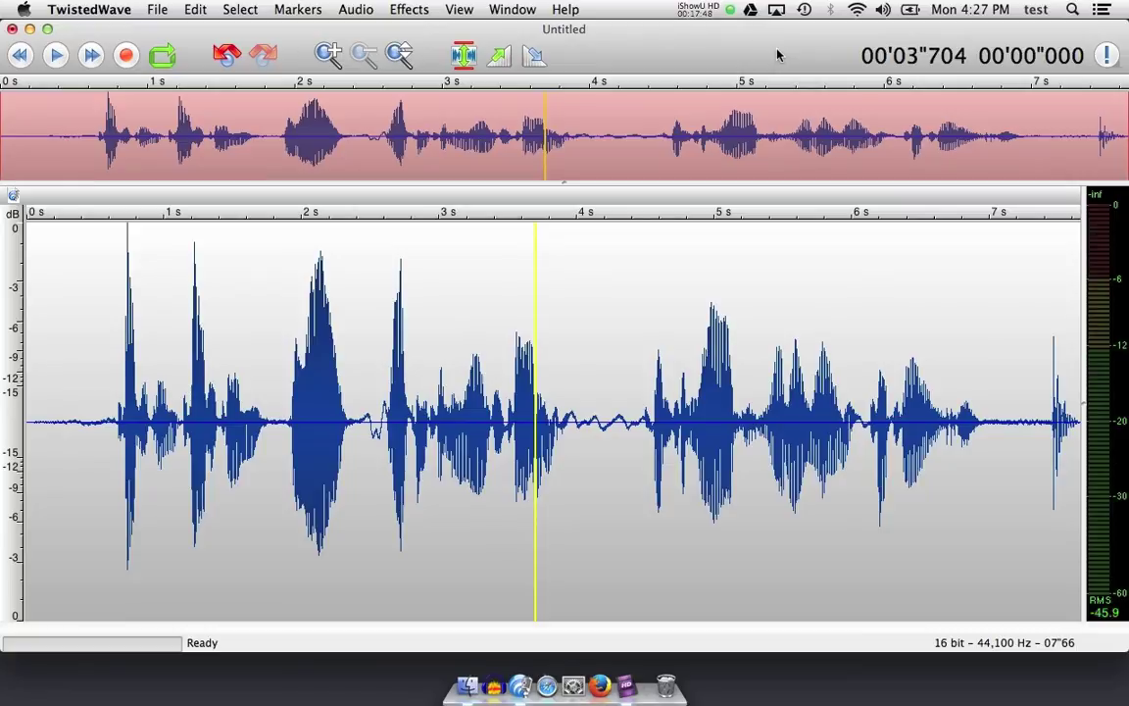
pyautogui.rightClick(777, 55)
pyautogui.click(796, 56)
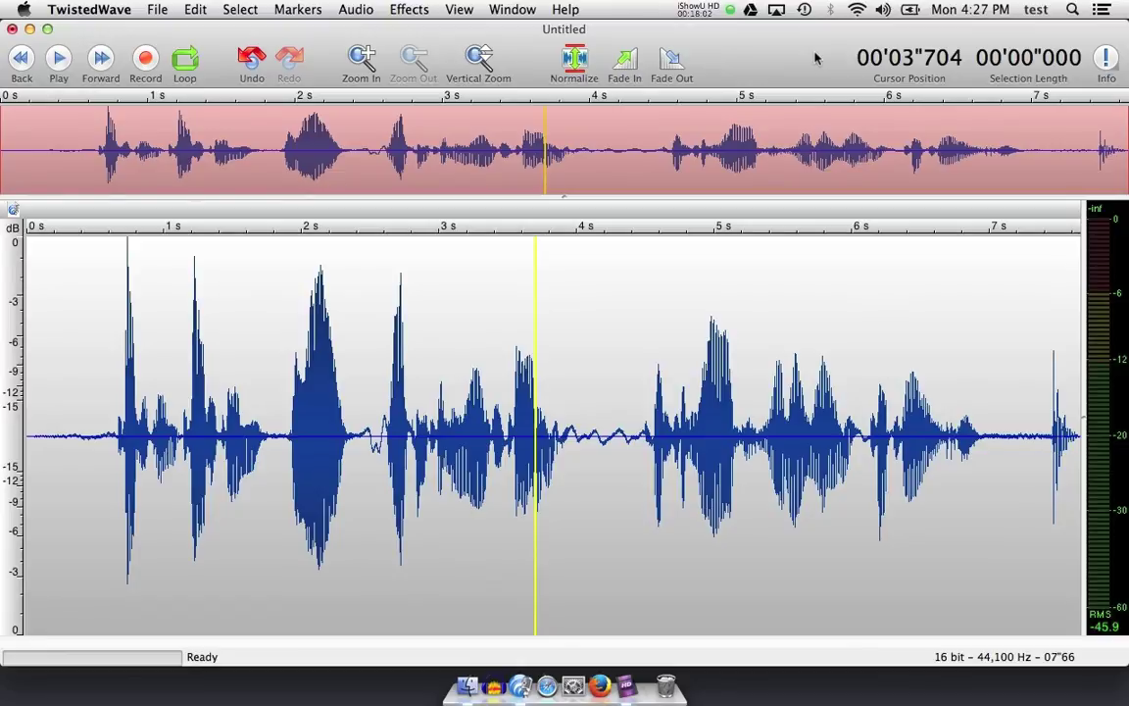
pyautogui.rightClick(815, 59)
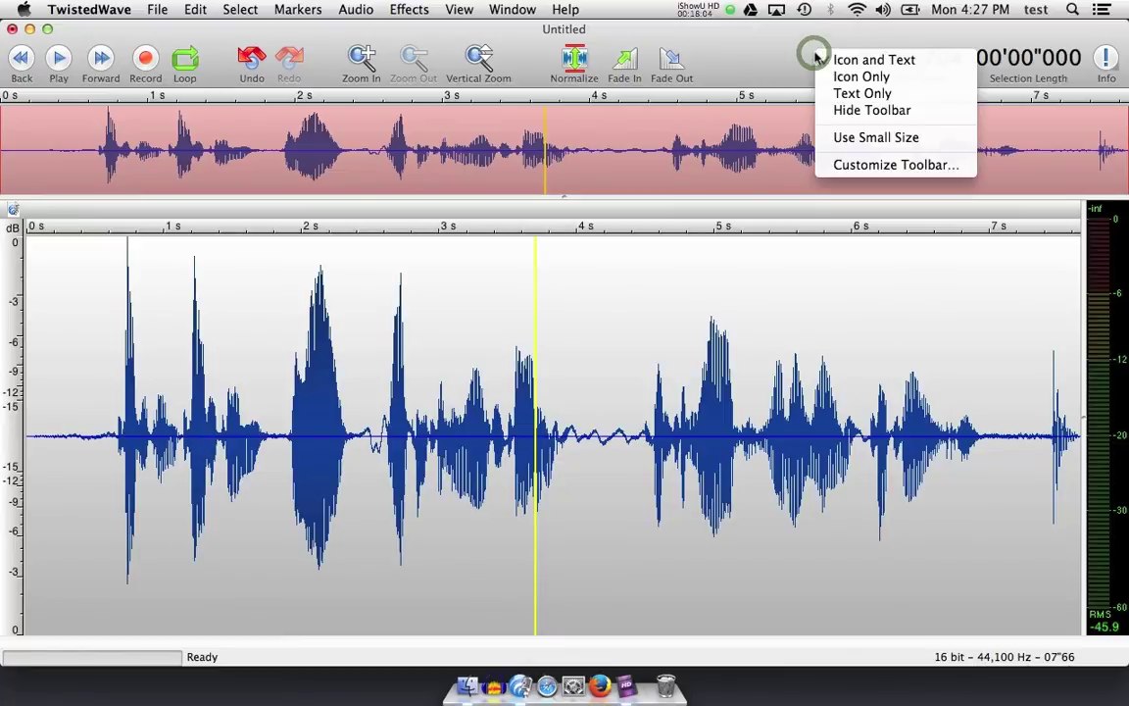
pyautogui.click(829, 166)
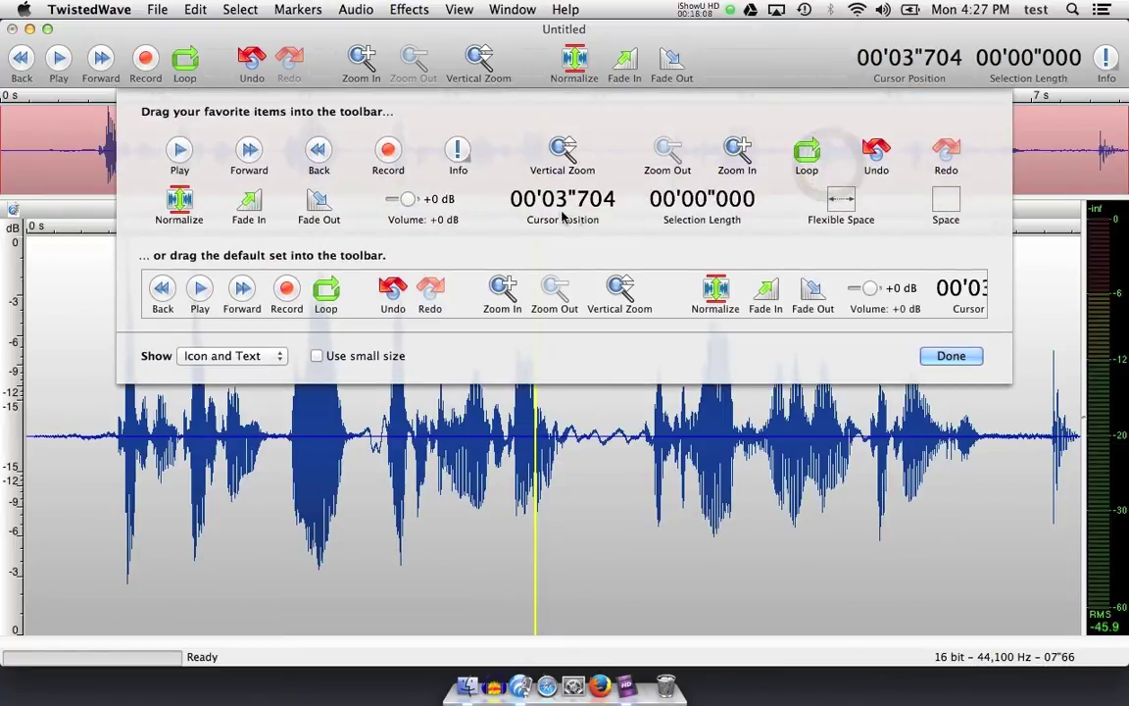
# Restore the default toolbar set without the Volume slider and close the customization sheet.
pyautogui.moveTo(407, 198); pyautogui.dragTo(750, 61)
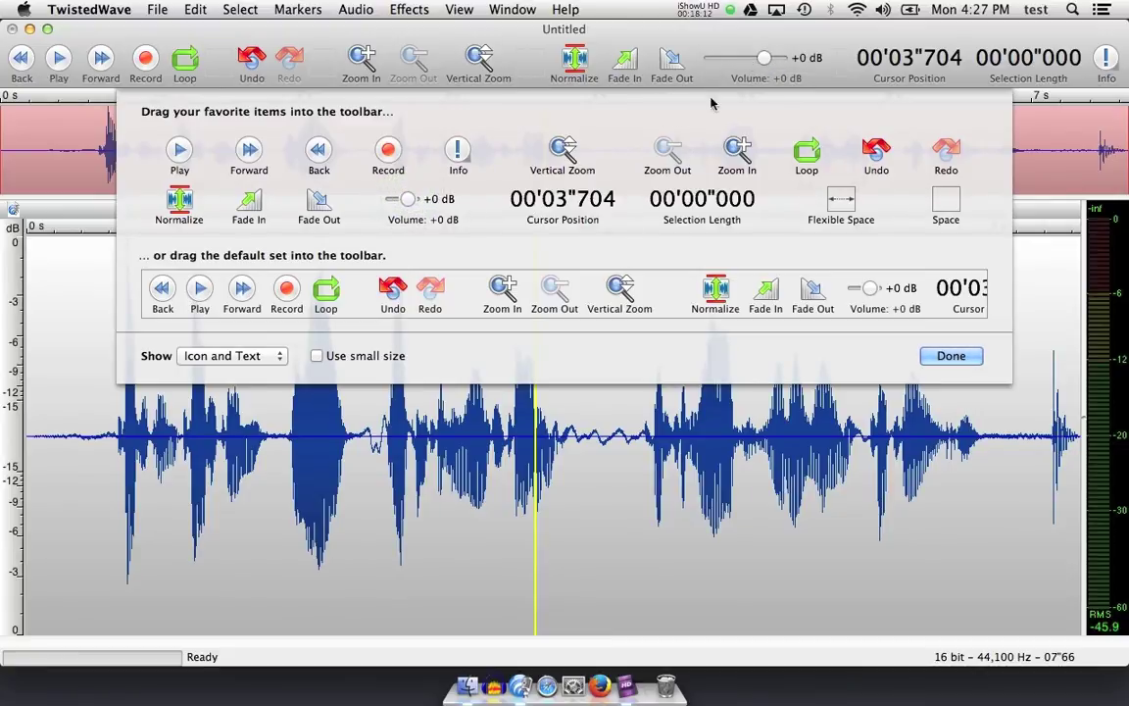
pyautogui.moveTo(750, 60); pyautogui.dragTo(662, 222)
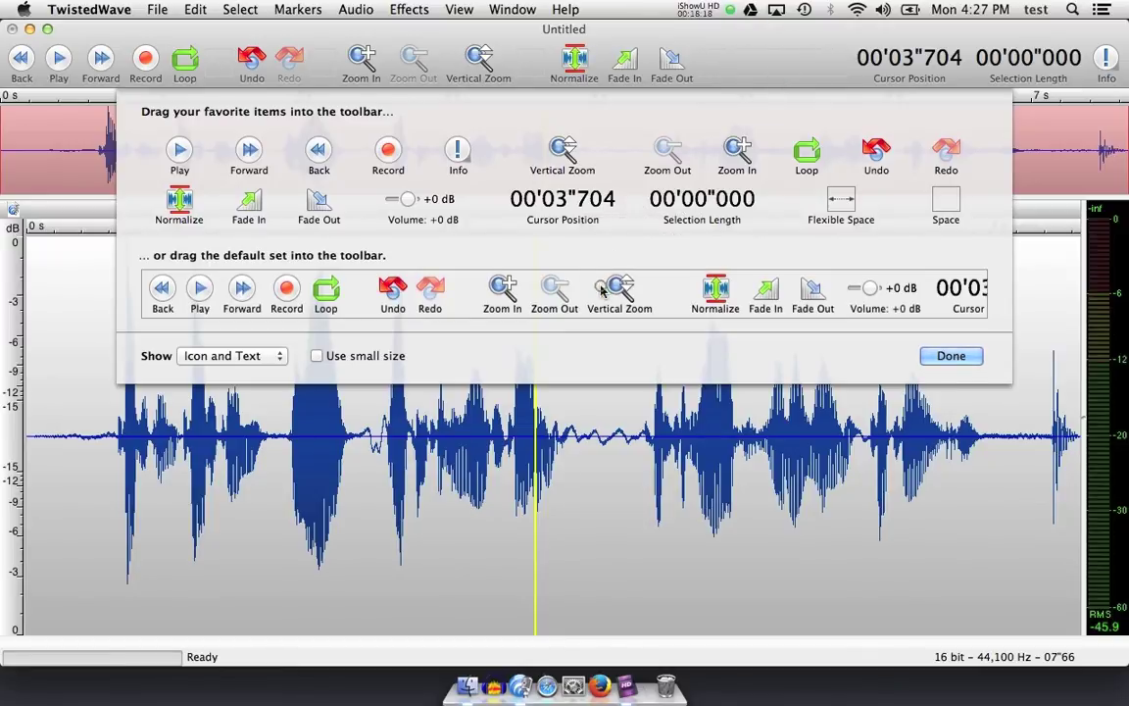
pyautogui.moveTo(602, 290); pyautogui.dragTo(591, 66)
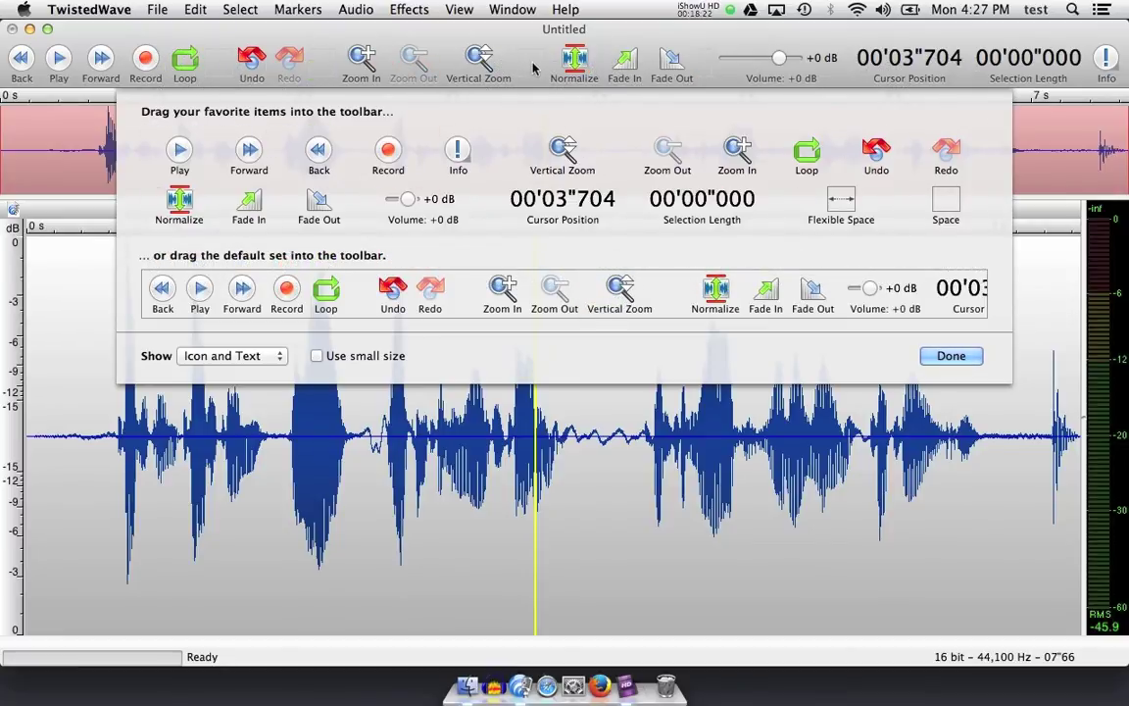
pyautogui.moveTo(755, 57); pyautogui.dragTo(664, 255)
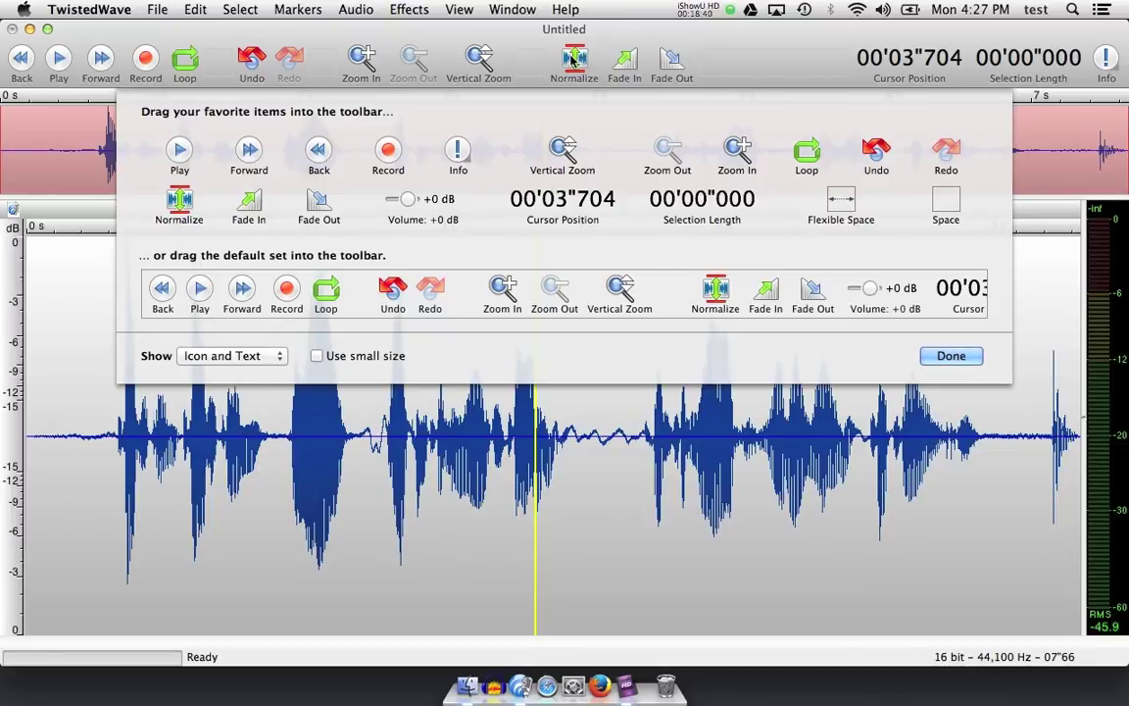
pyautogui.moveTo(574, 59); pyautogui.dragTo(179, 63)
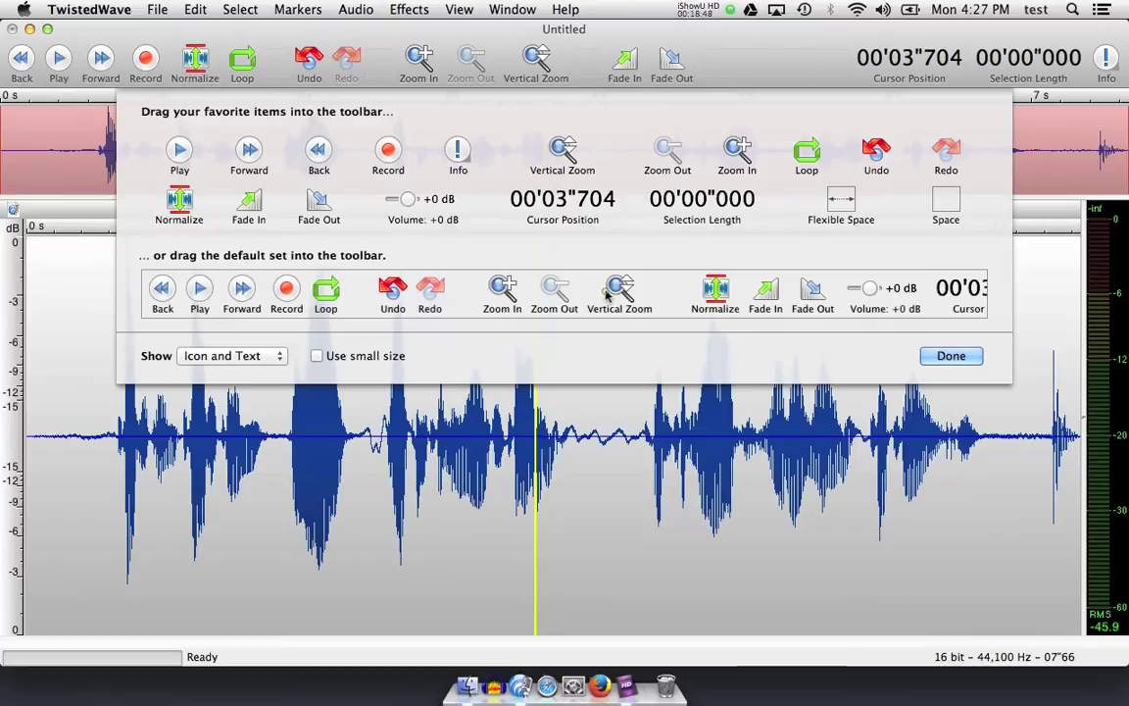
pyautogui.moveTo(607, 289); pyautogui.dragTo(598, 113)
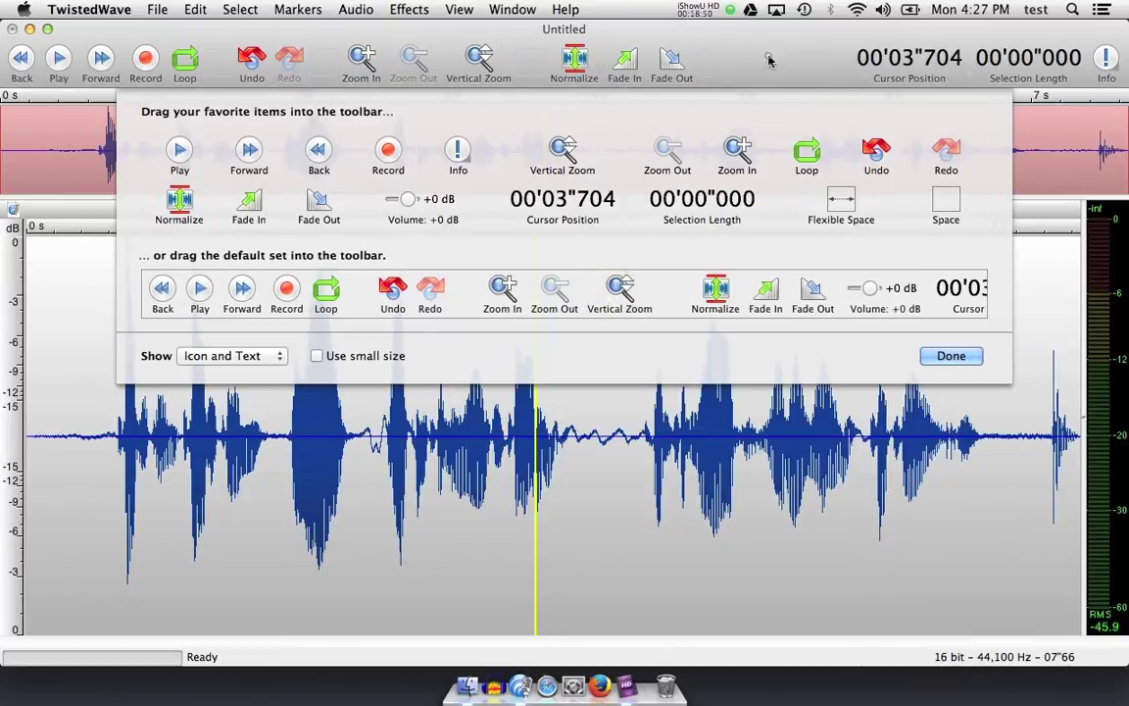
pyautogui.moveTo(768, 61); pyautogui.dragTo(735, 155)
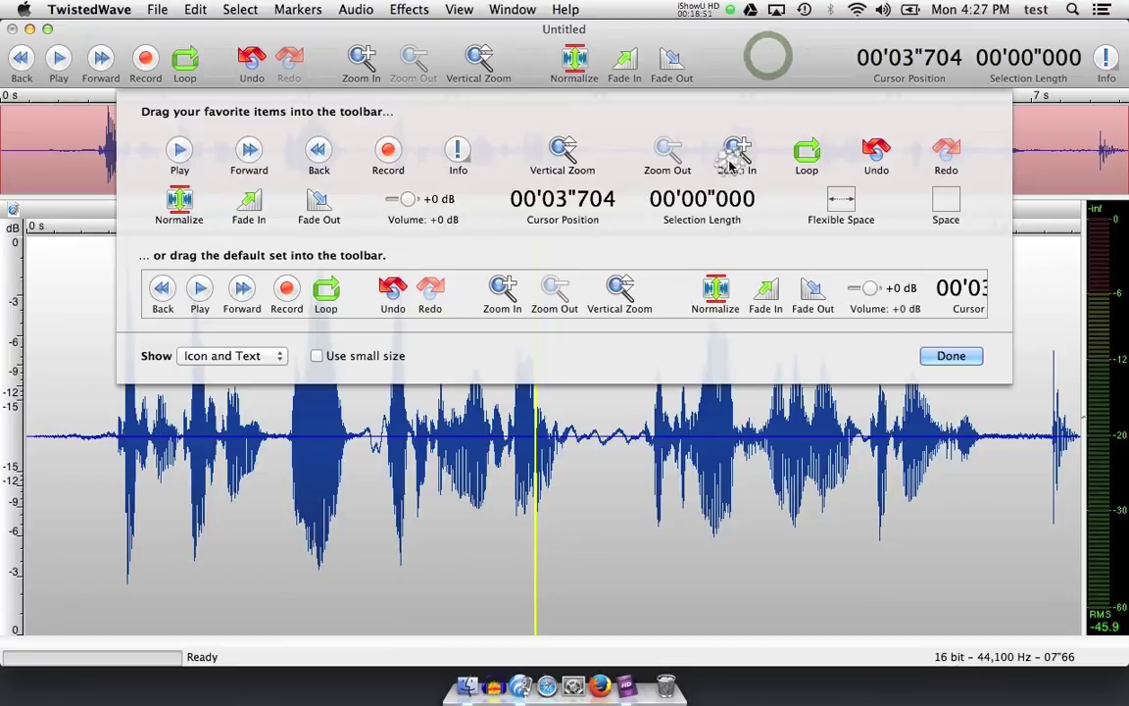
pyautogui.click(948, 355)
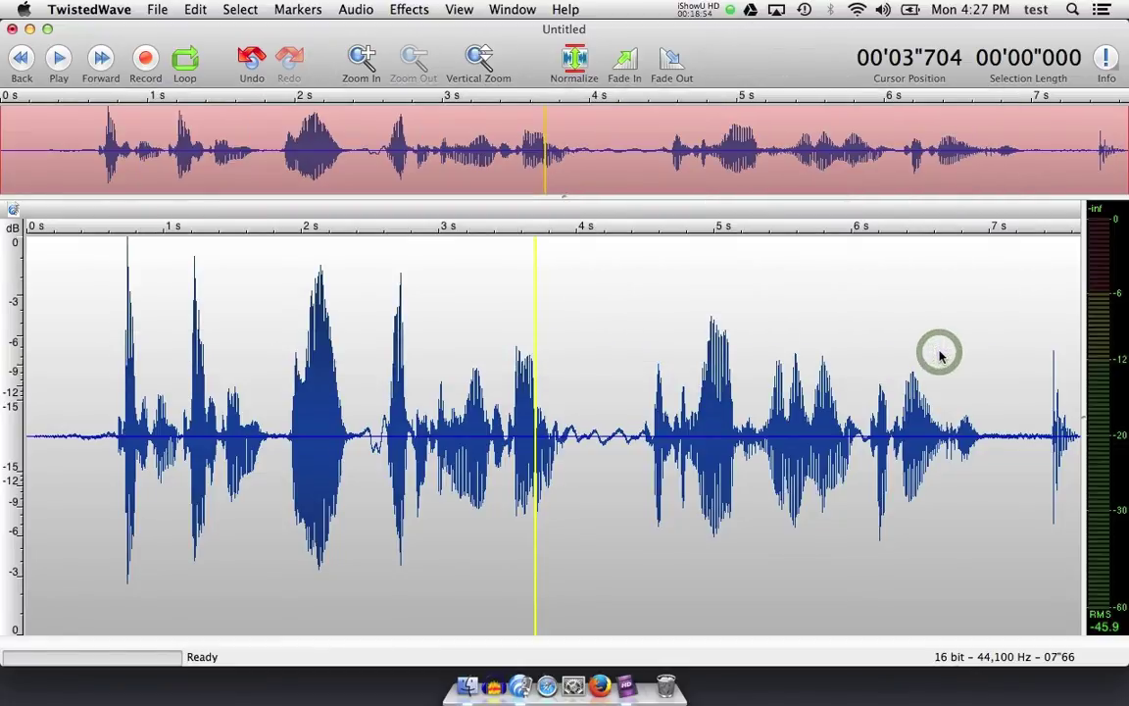